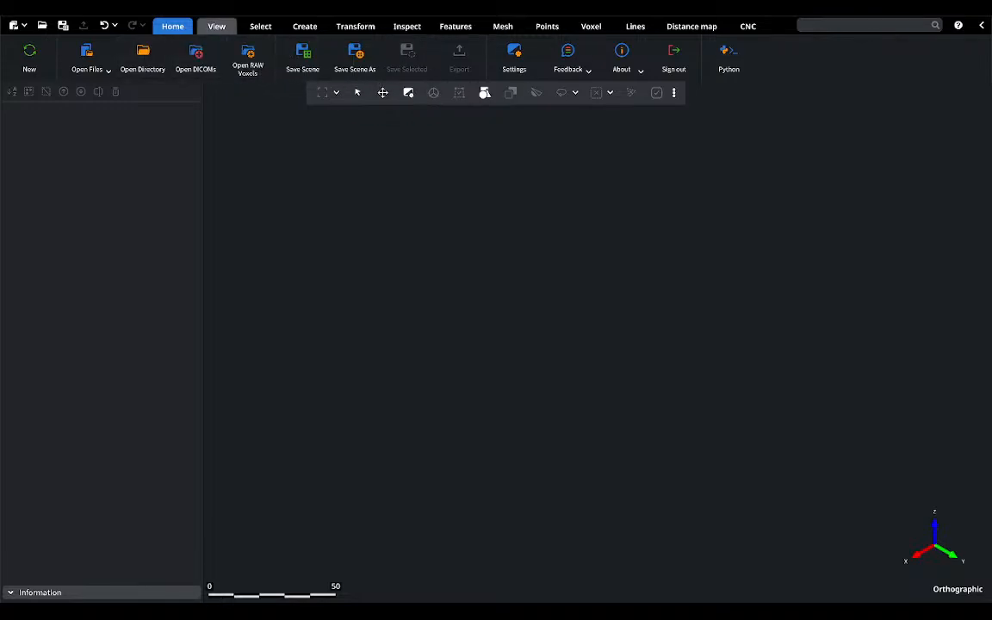
pyautogui.click(216, 26)
pyautogui.click(260, 26)
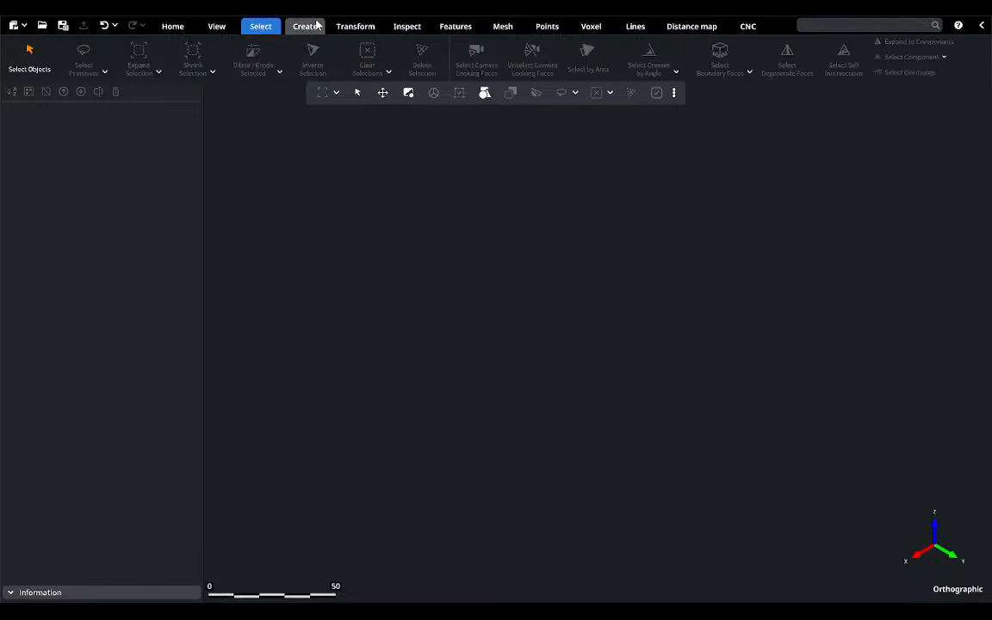
pyautogui.click(315, 26)
# Step: Open the model file George Washington Bust.obj in the scene and dismiss the import notice
pyautogui.click(172, 26)
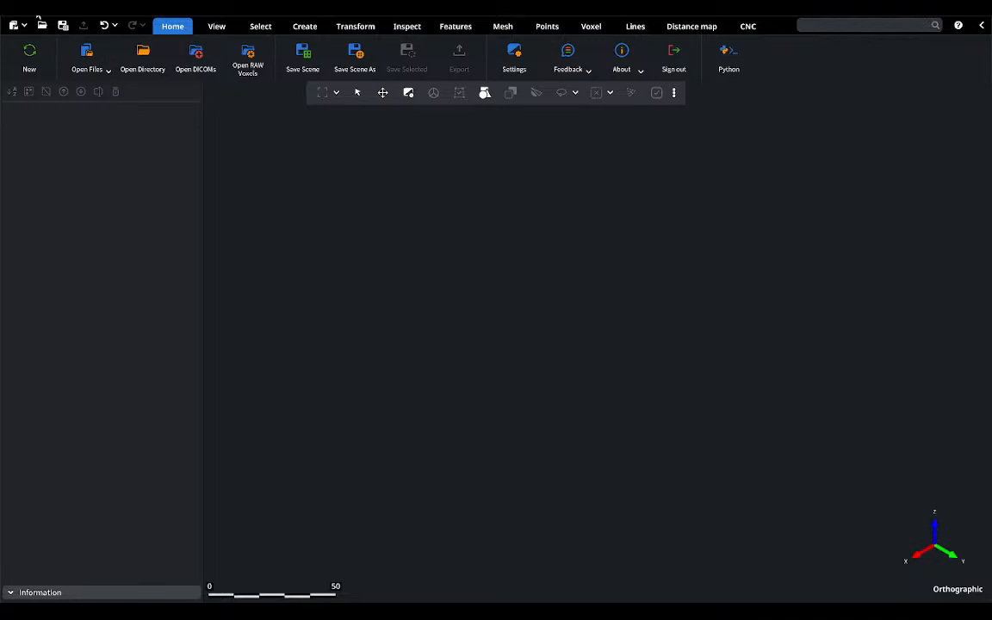
pyautogui.click(88, 61)
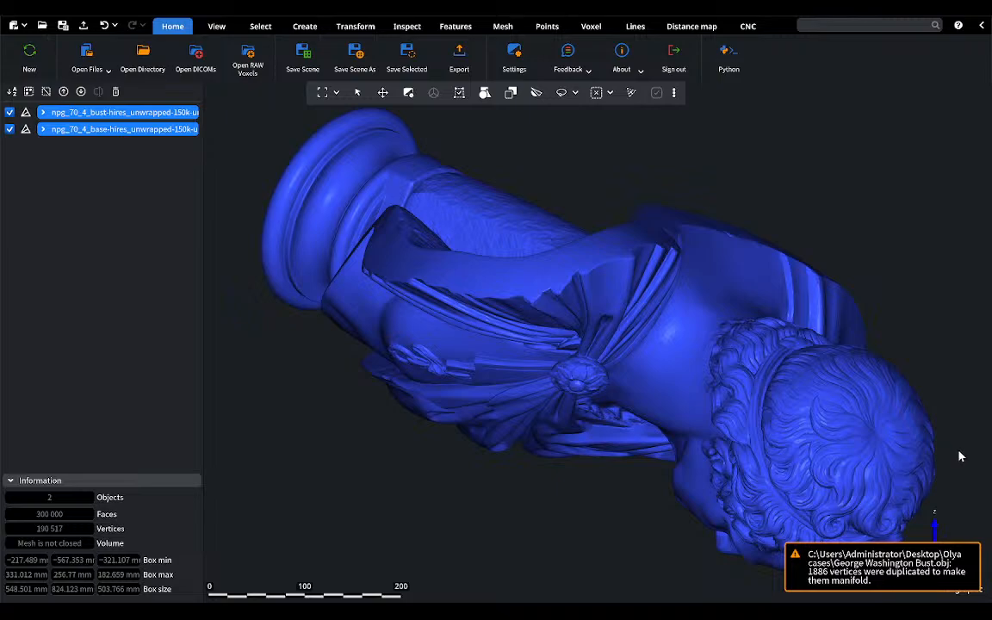
pyautogui.click(947, 549)
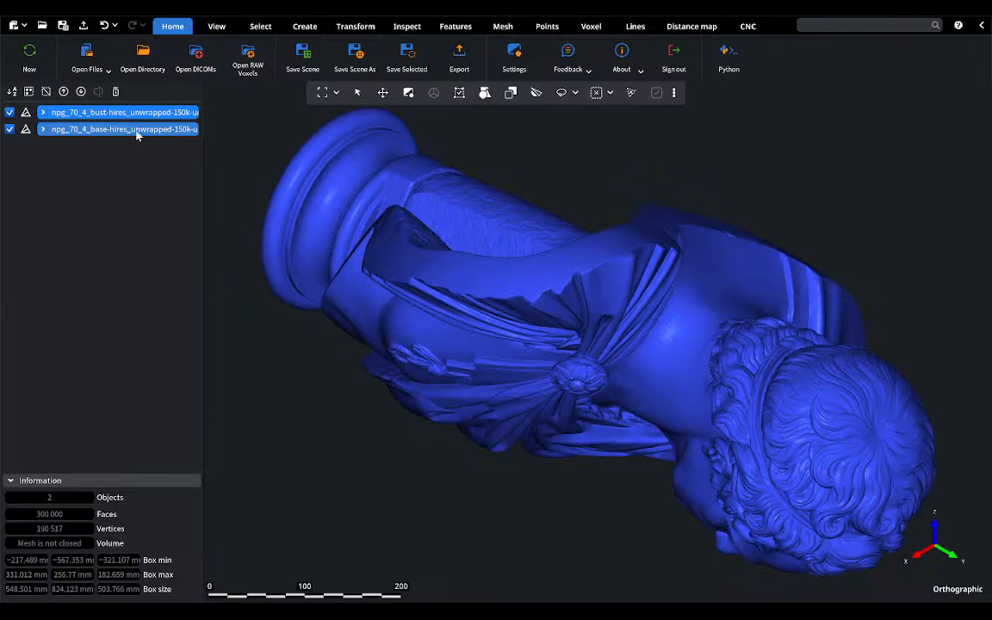
# Step: Examine the bust and base meshes one at a time, hiding the bust briefly to view the base alone
pyautogui.click(45, 115)
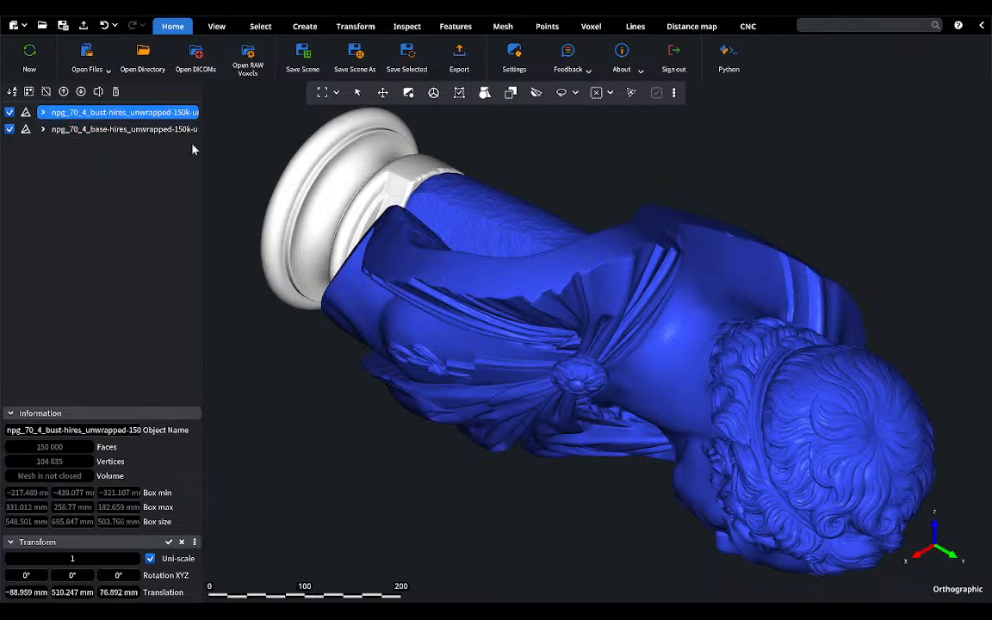
pyautogui.keyDown('ctrl'); pyautogui.click(75, 130); pyautogui.keyUp('ctrl')
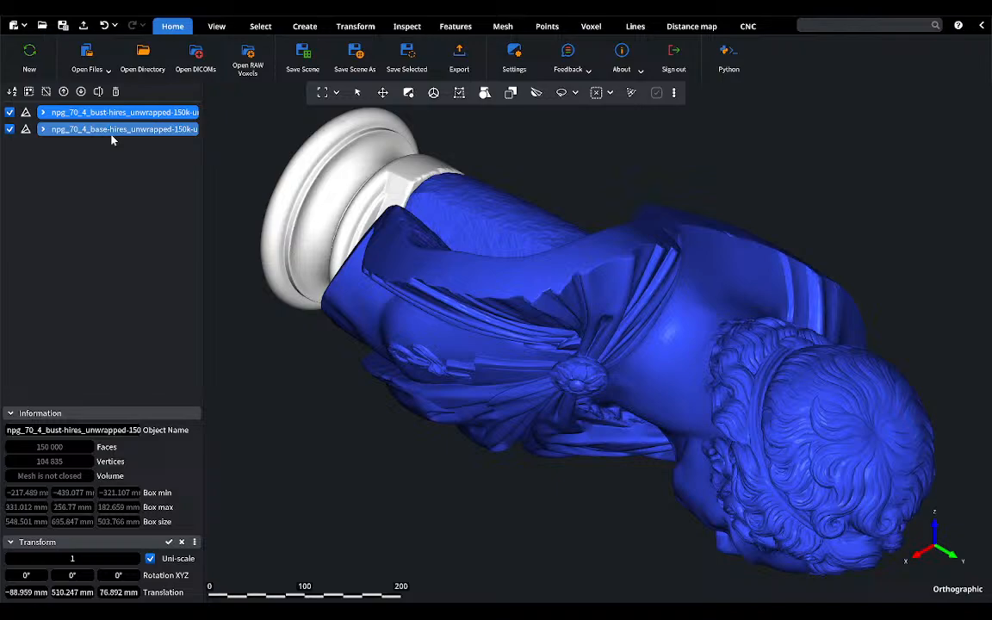
pyautogui.click(95, 133)
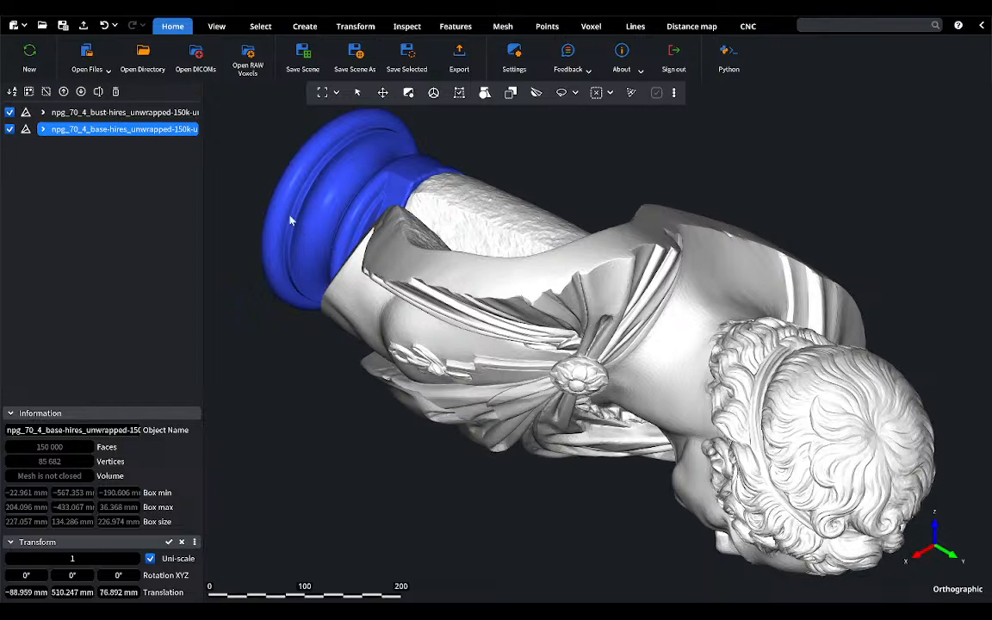
pyautogui.click(9, 113)
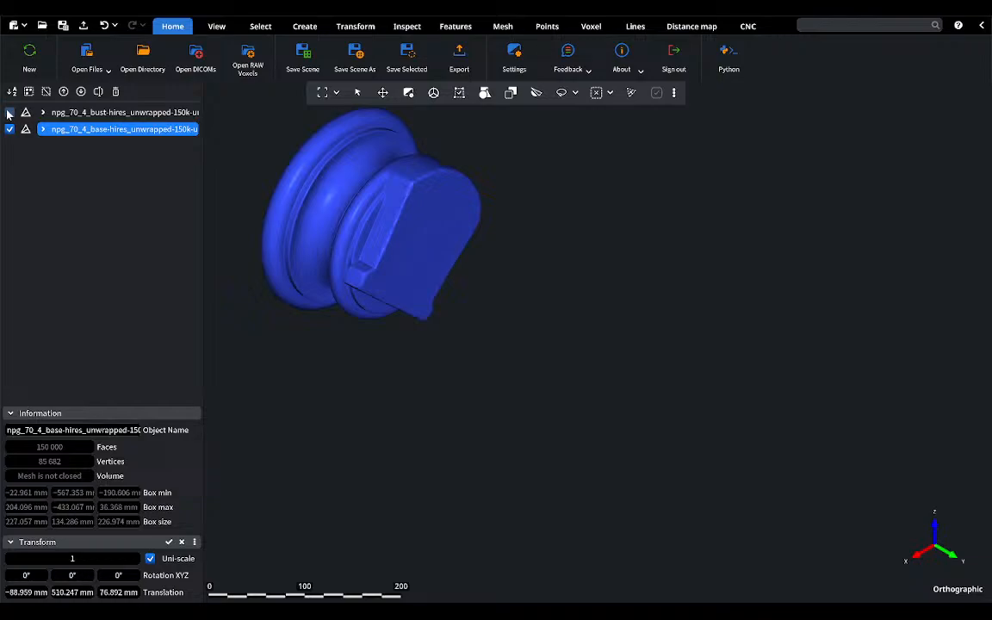
pyautogui.click(8, 113)
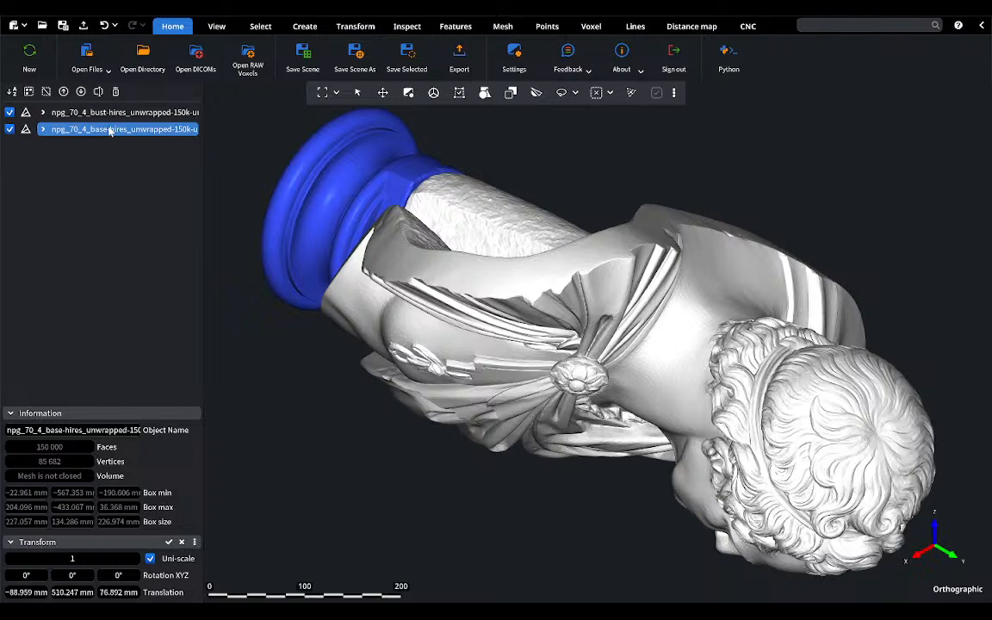
# Step: Merge the bust and base meshes into a single object
pyautogui.keyDown('ctrl'); pyautogui.click(101, 115); pyautogui.keyUp('ctrl')
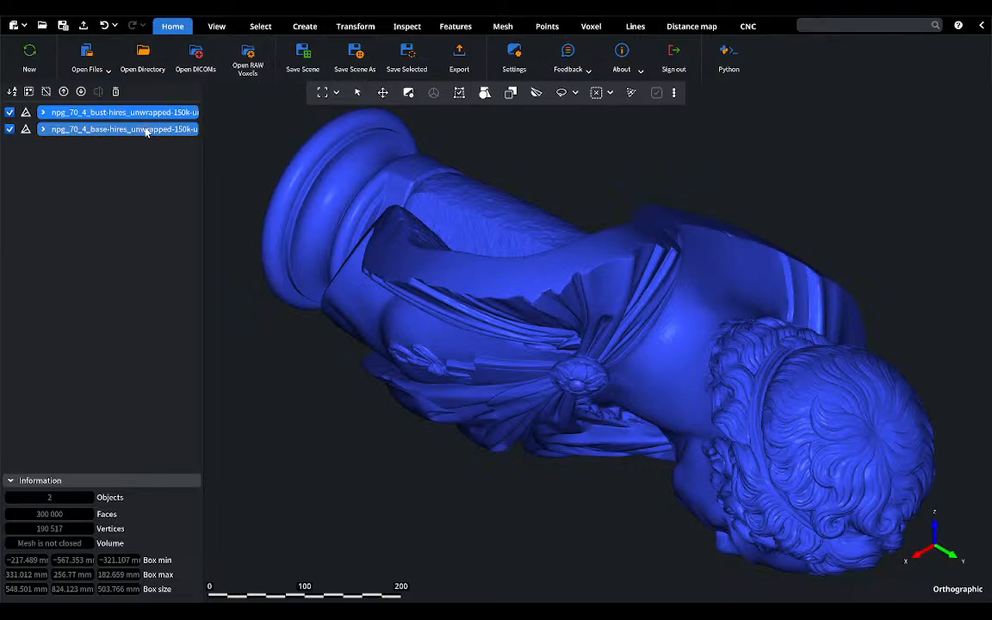
pyautogui.click(837, 30)
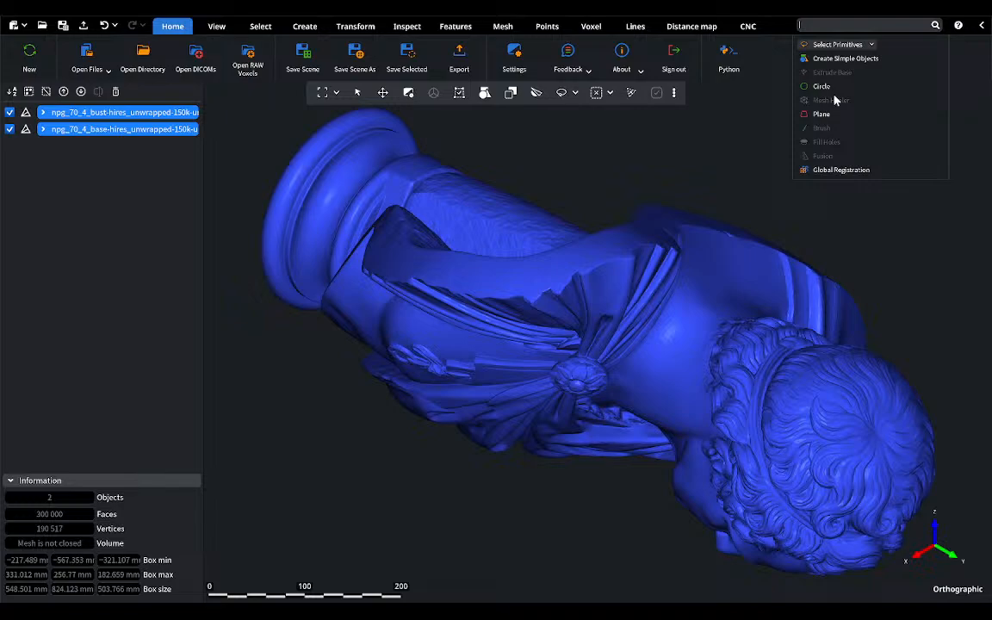
pyautogui.write('merge')
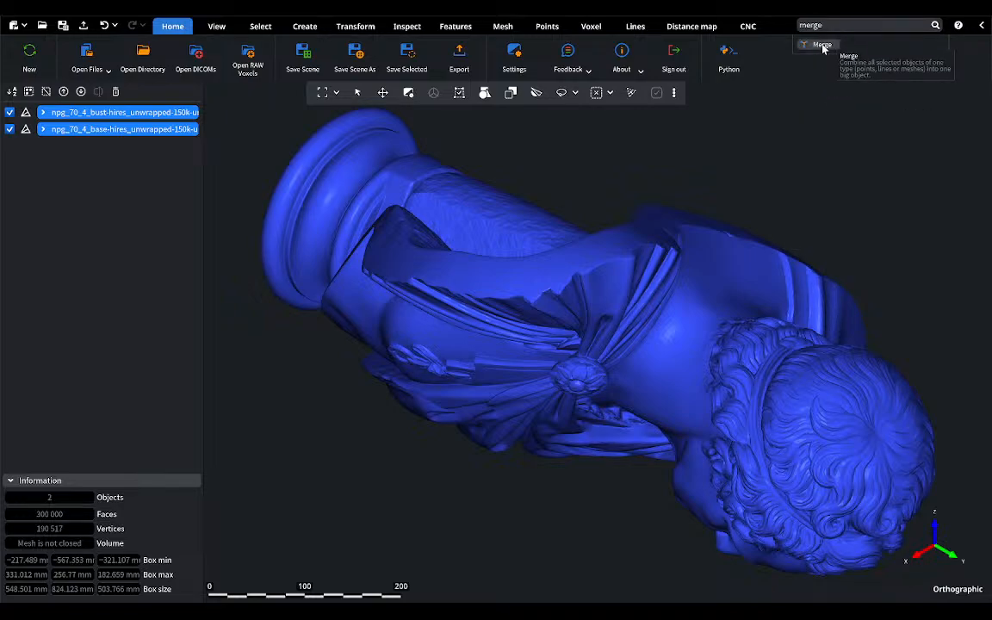
pyautogui.click(822, 45)
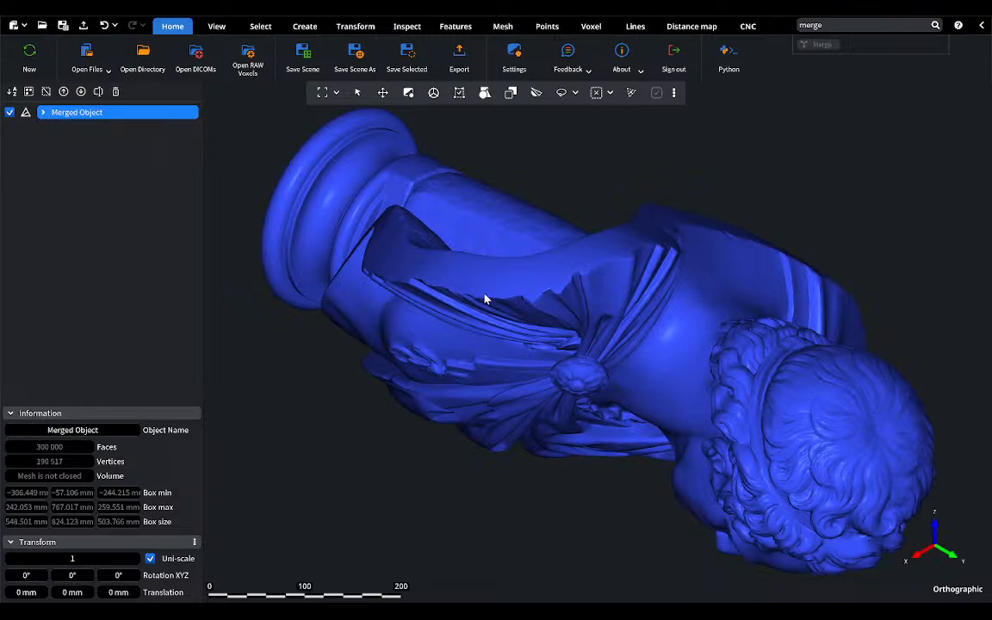
# Step: Rename the merged object as George Washington
pyautogui.doubleClick(83, 119)
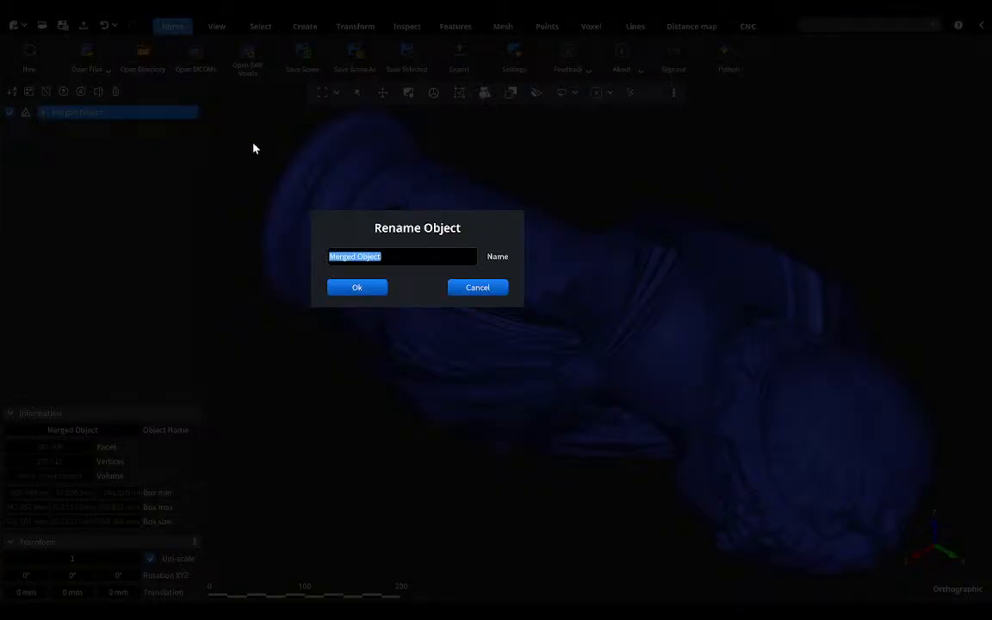
pyautogui.press('BackSpace')
pyautogui.write('George Washington')
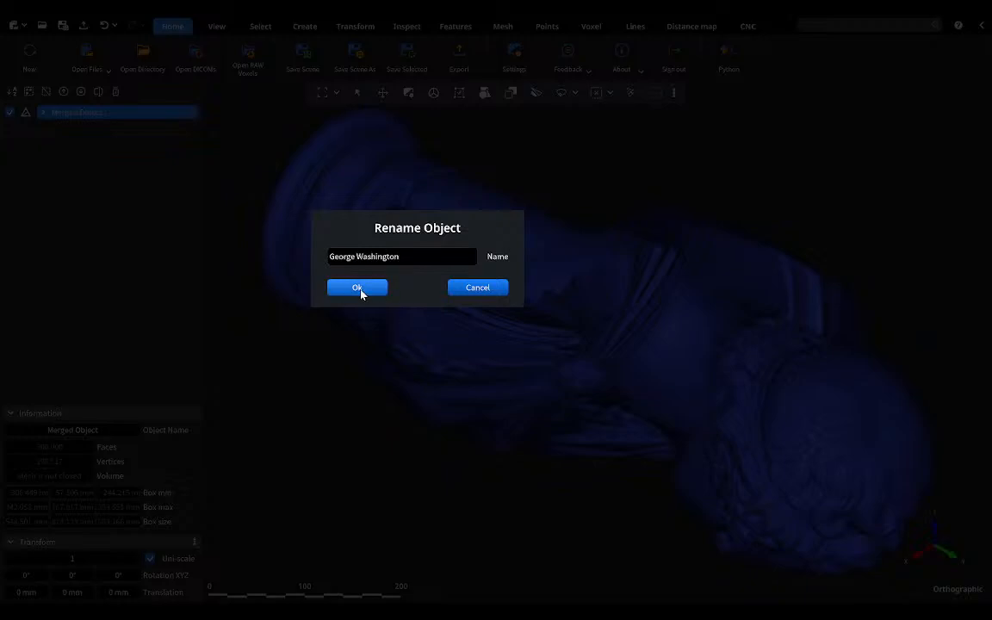
pyautogui.click(357, 288)
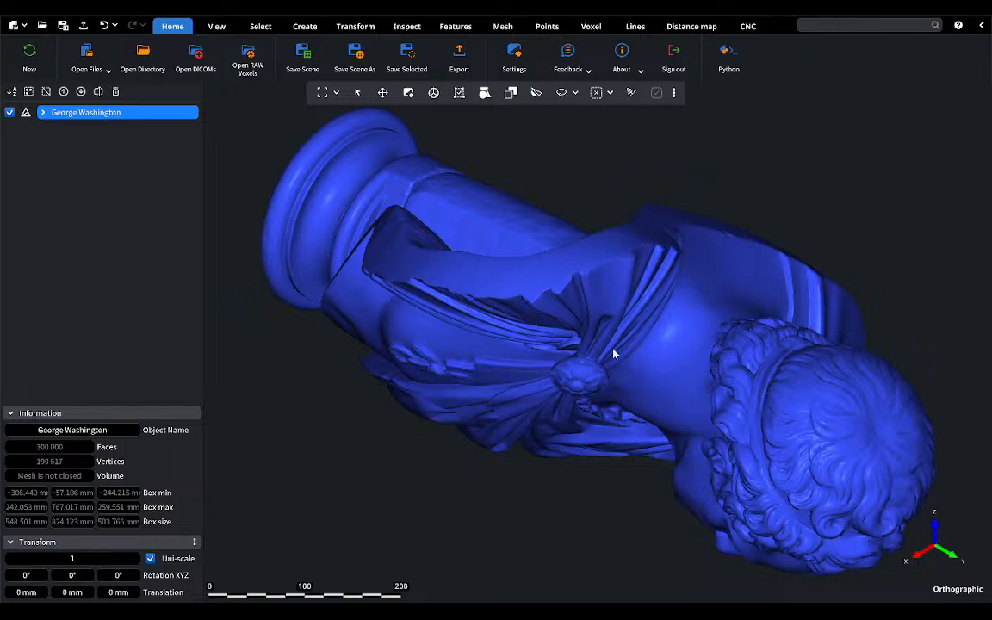
# Step: Rotate the bust 90° about the X axis, apply the transform and fit the model in view
pyautogui.moveTo(614, 353)
pyautogui.mouseDown(button='right')
pyautogui.moveTo(605, 328)
pyautogui.moveTo(632, 344)
pyautogui.mouseUp(button='right')
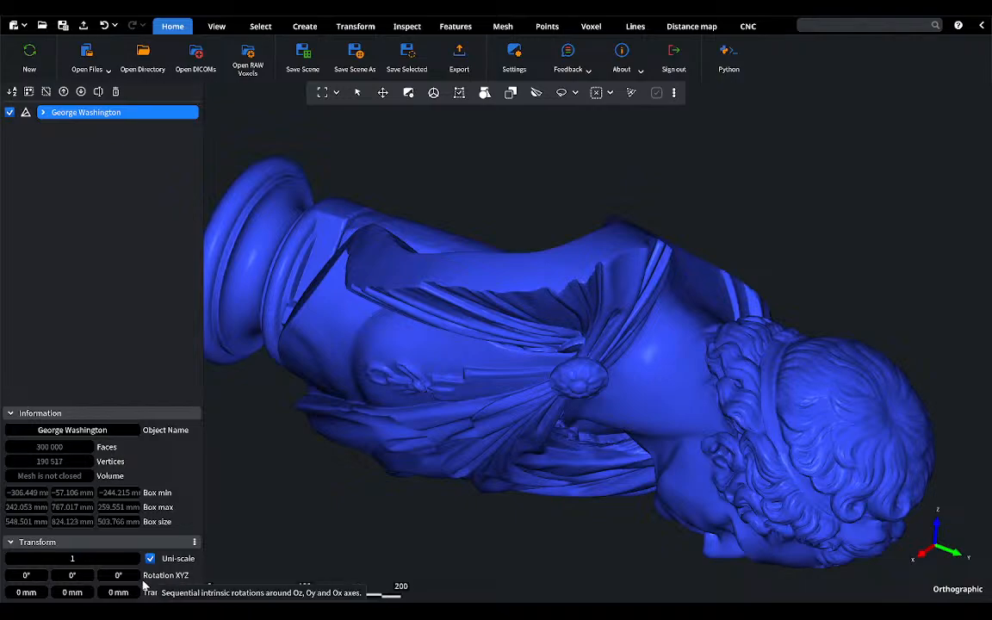
pyautogui.doubleClick(26, 576)
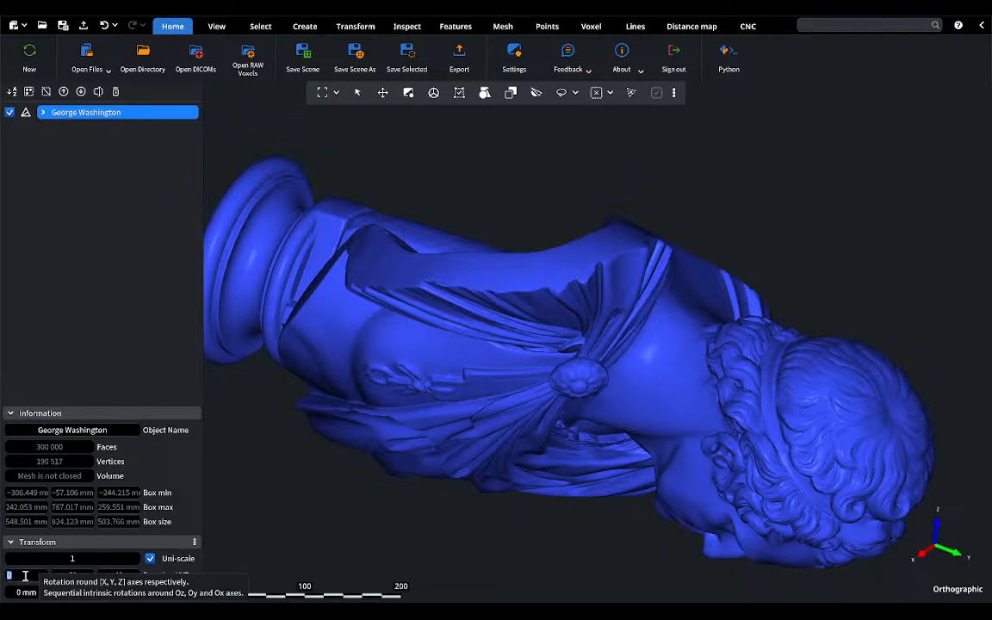
pyautogui.write('90')
pyautogui.press('Return')
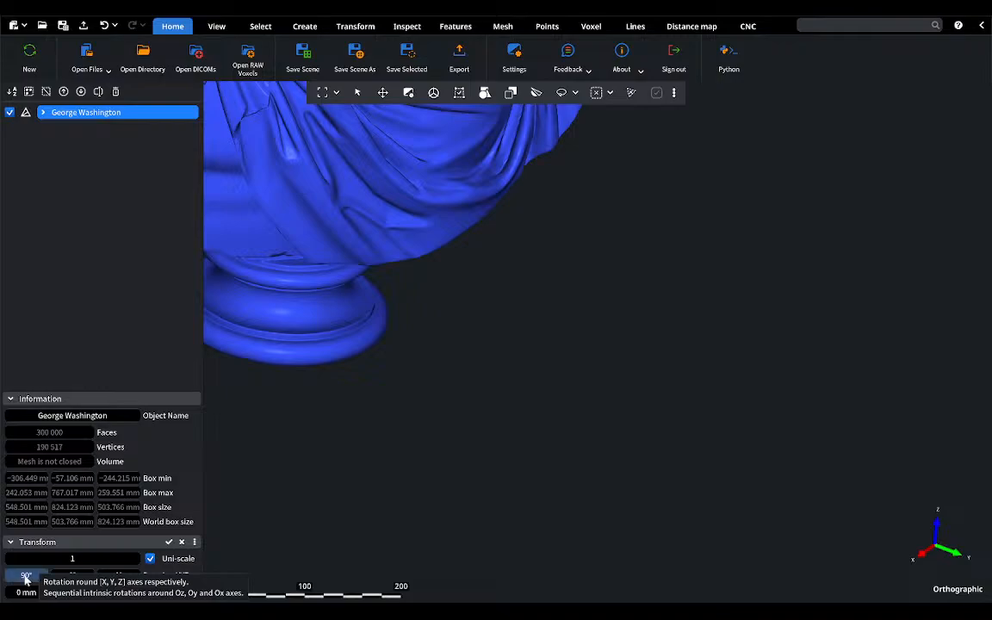
pyautogui.click(170, 542)
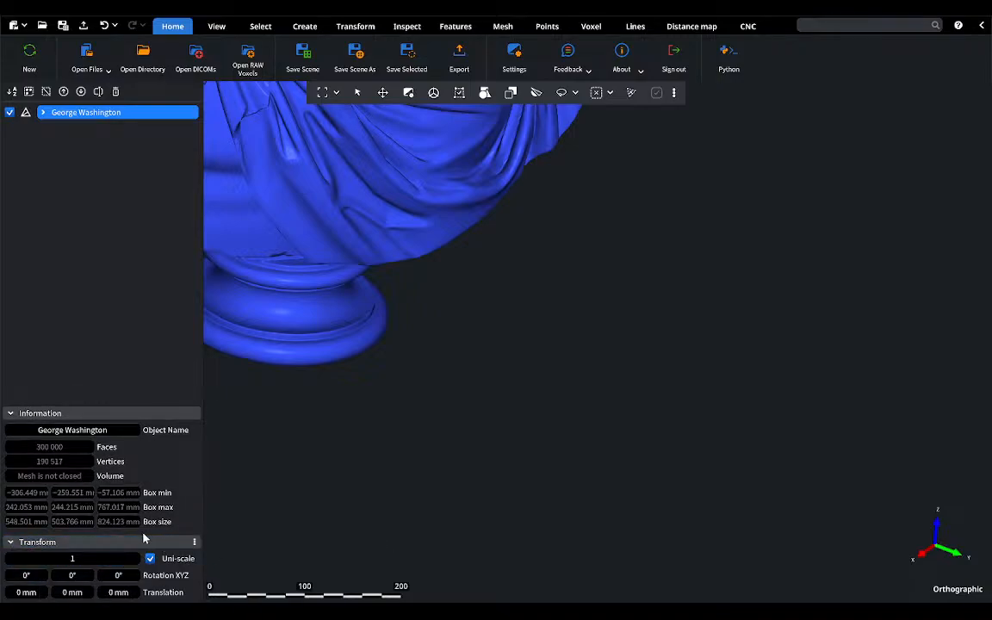
pyautogui.click(323, 93)
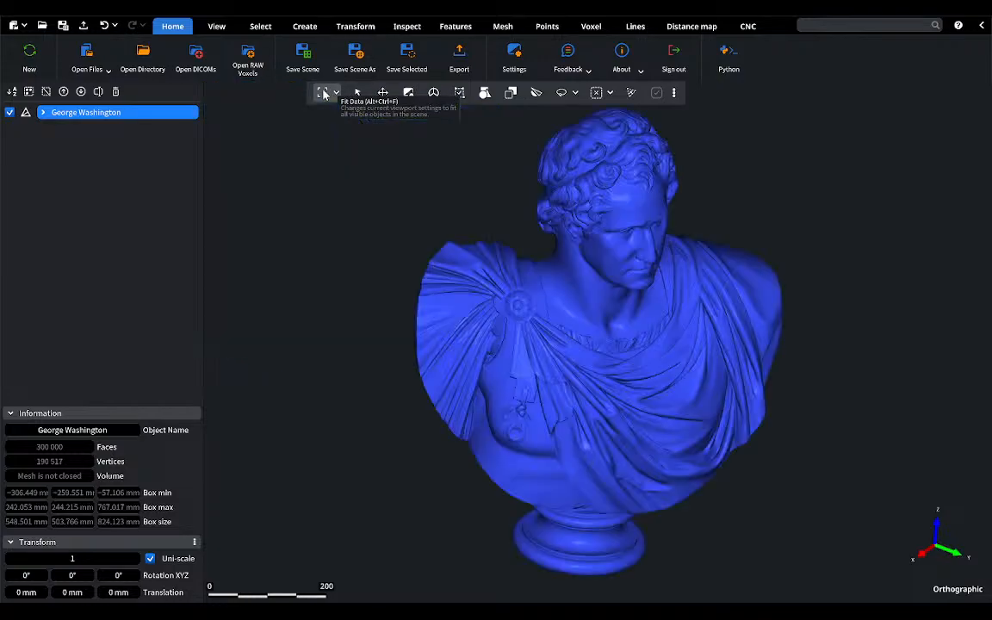
pyautogui.moveTo(663, 308)
pyautogui.mouseDown(button='right')
pyautogui.moveTo(607, 310)
pyautogui.moveTo(643, 306)
pyautogui.moveTo(669, 287)
pyautogui.moveTo(644, 287)
pyautogui.moveTo(633, 292)
pyautogui.moveTo(665, 290)
pyautogui.mouseUp(button='right')
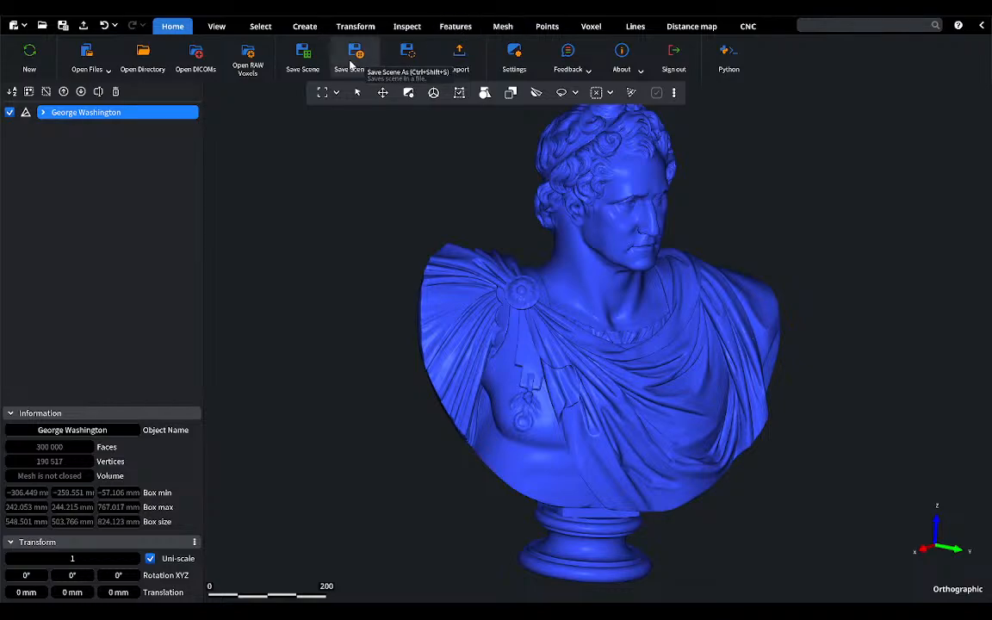
# Step: Repair the bust's components, holes, self-intersections and degeneracies with Mesh Healer, closing the tool when done
pyautogui.click(503, 25)
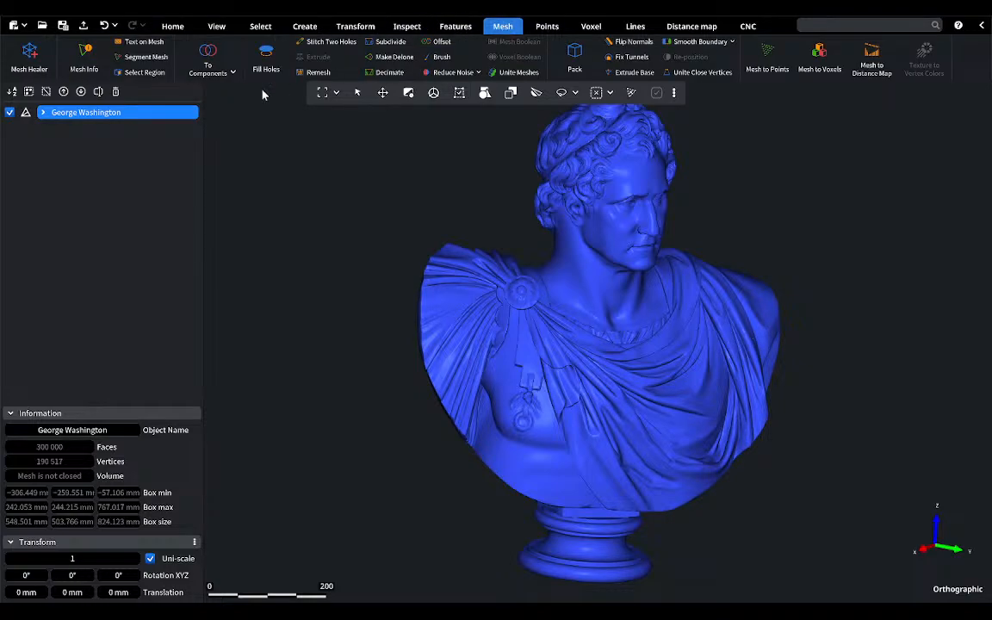
pyautogui.click(25, 59)
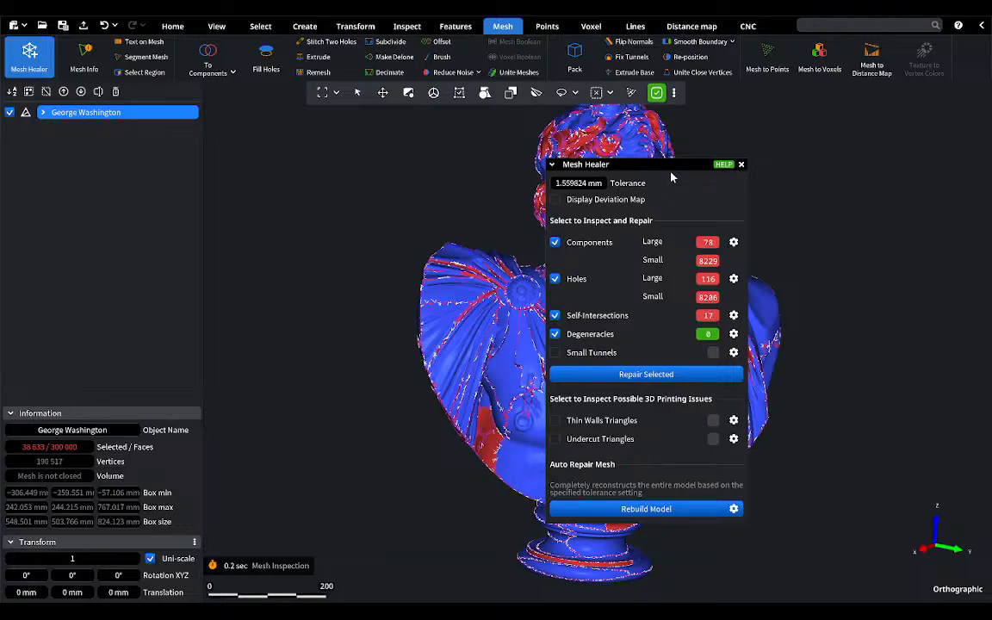
pyautogui.moveTo(671, 175); pyautogui.dragTo(394, 159)
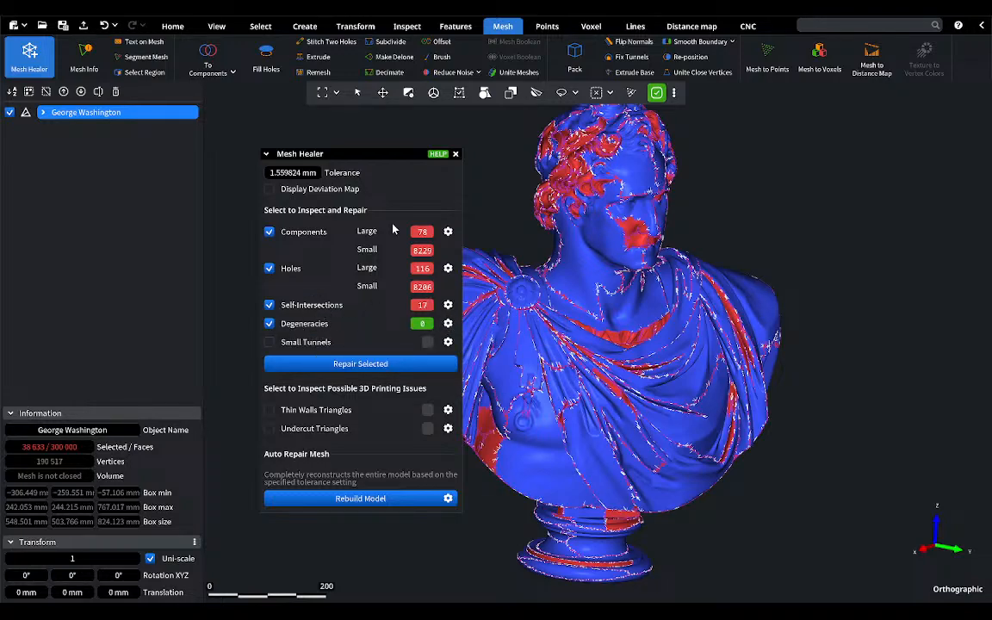
pyautogui.click(349, 368)
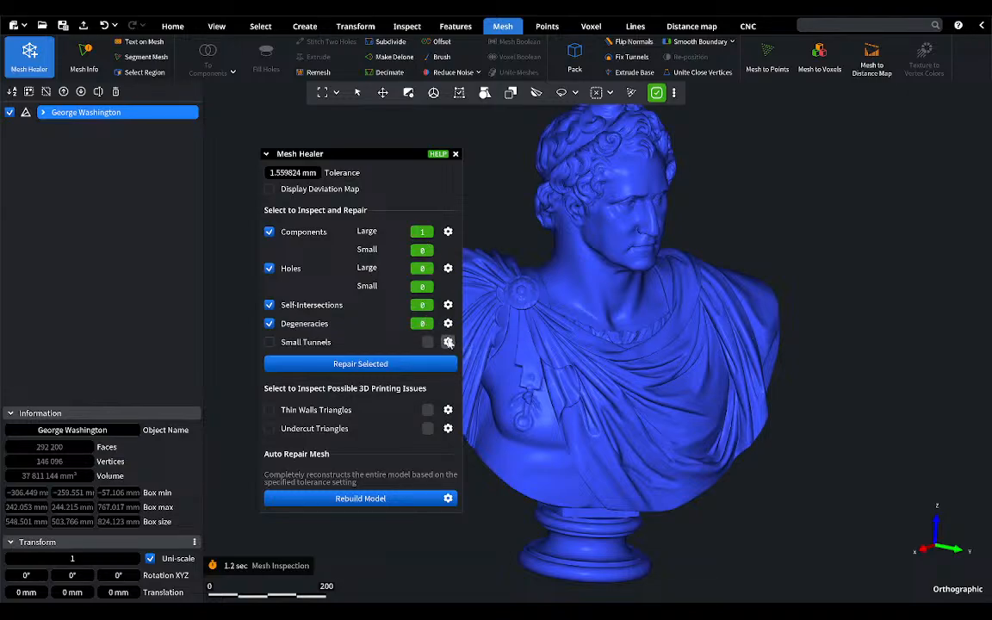
pyautogui.moveTo(357, 156)
pyautogui.mouseDown()
pyautogui.moveTo(462, 156)
pyautogui.moveTo(639, 204)
pyautogui.moveTo(848, 204)
pyautogui.mouseUp()
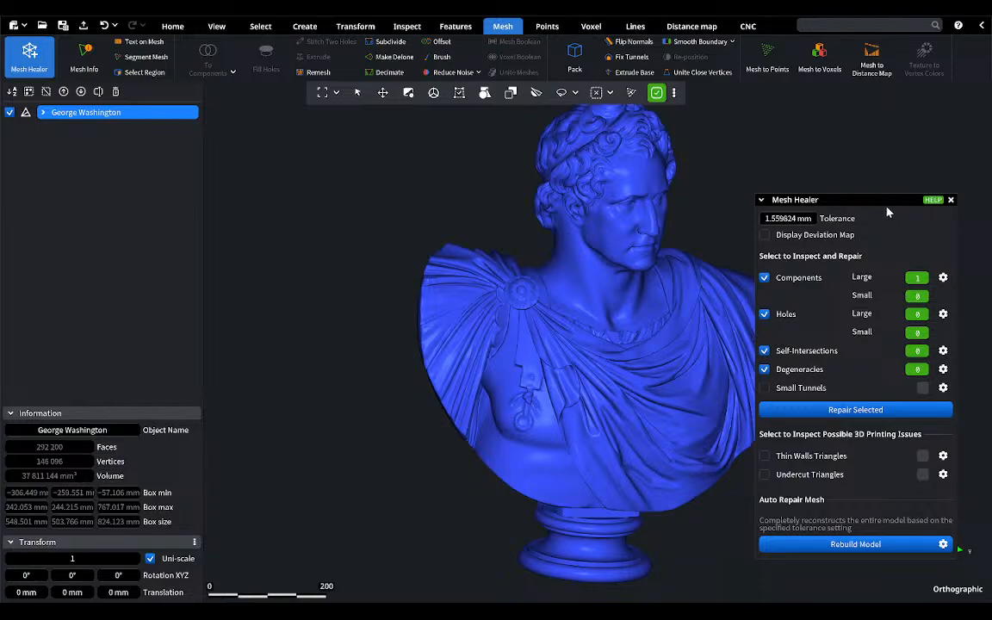
pyautogui.click(795, 201)
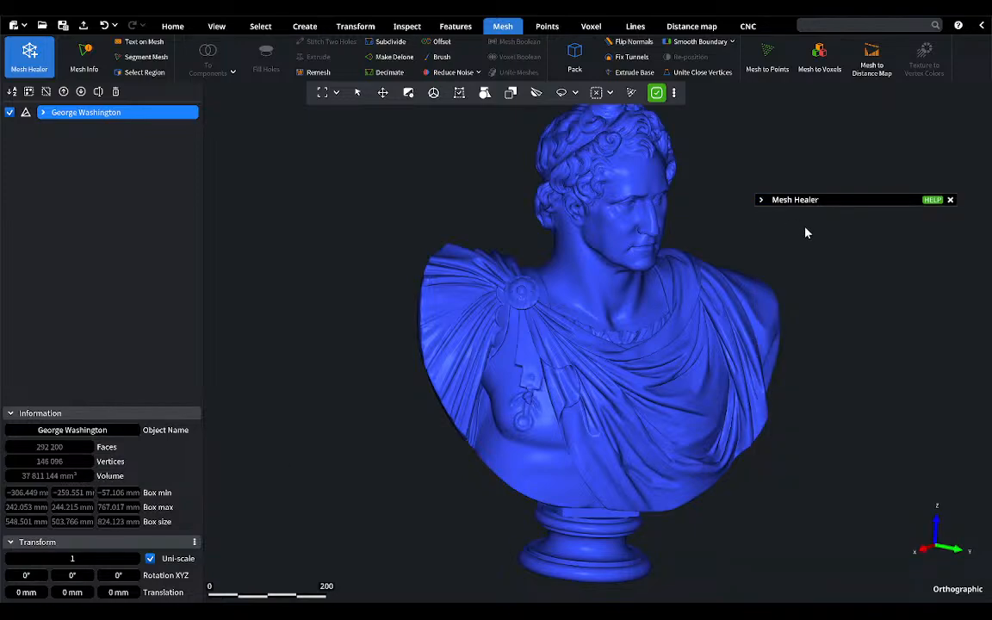
pyautogui.click(950, 200)
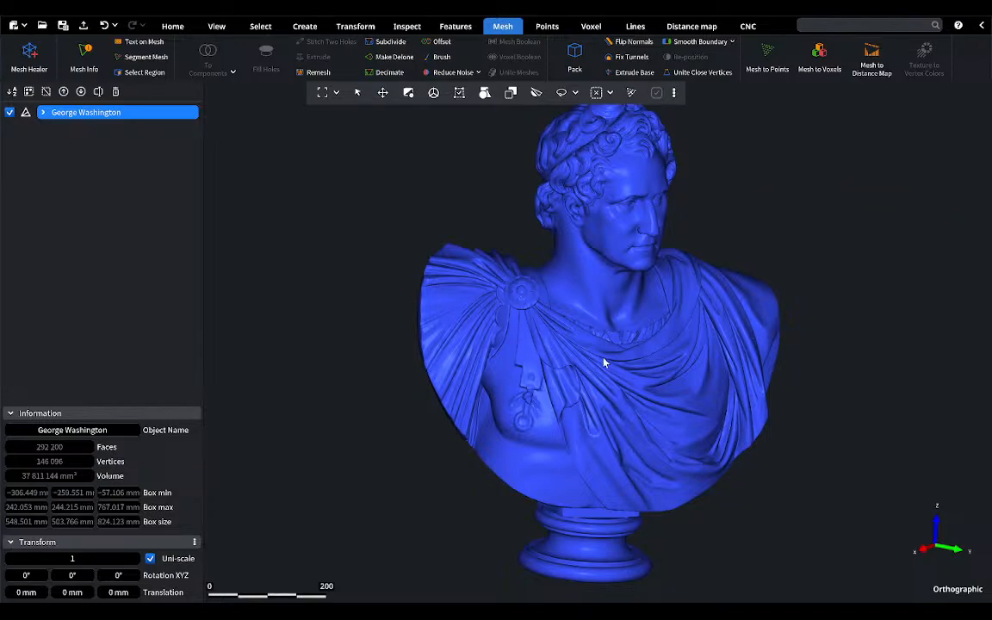
# Step: Display the bounding box with its dimensions around the bust
pyautogui.rightClick(93, 119)
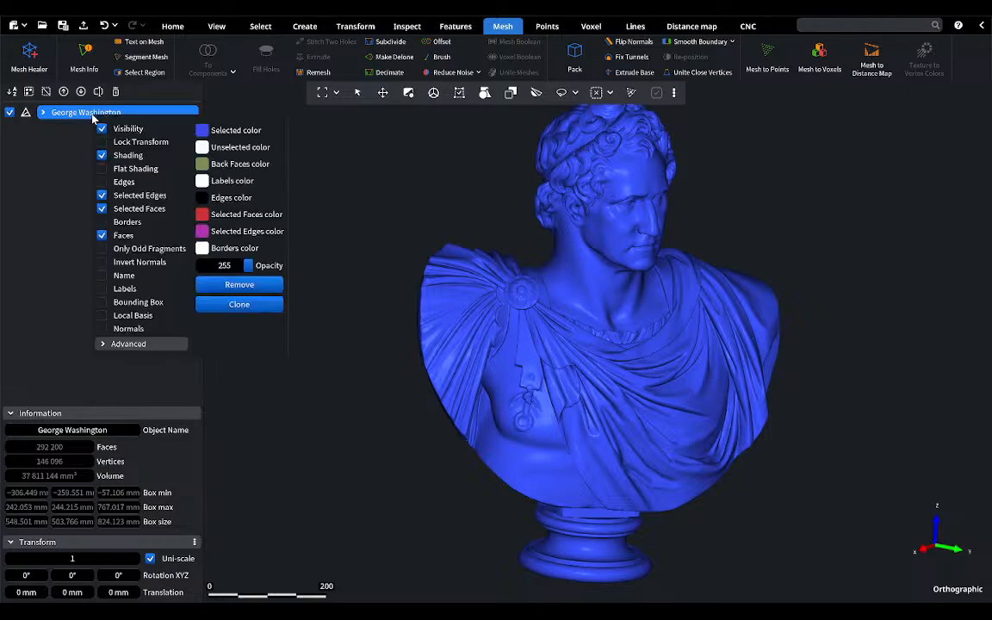
pyautogui.click(137, 303)
pyautogui.moveTo(620, 257); pyautogui.dragTo(656, 266, button='right')
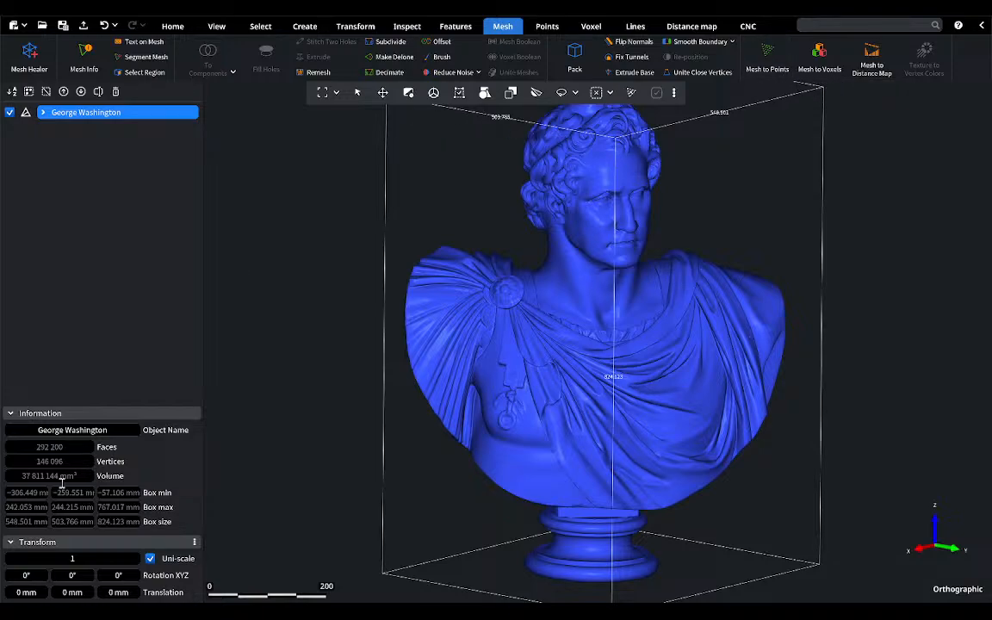
# Step: Scale the bust uniformly by about 0.561 and apply the transform
pyautogui.moveTo(72, 558); pyautogui.dragTo(80, 558)
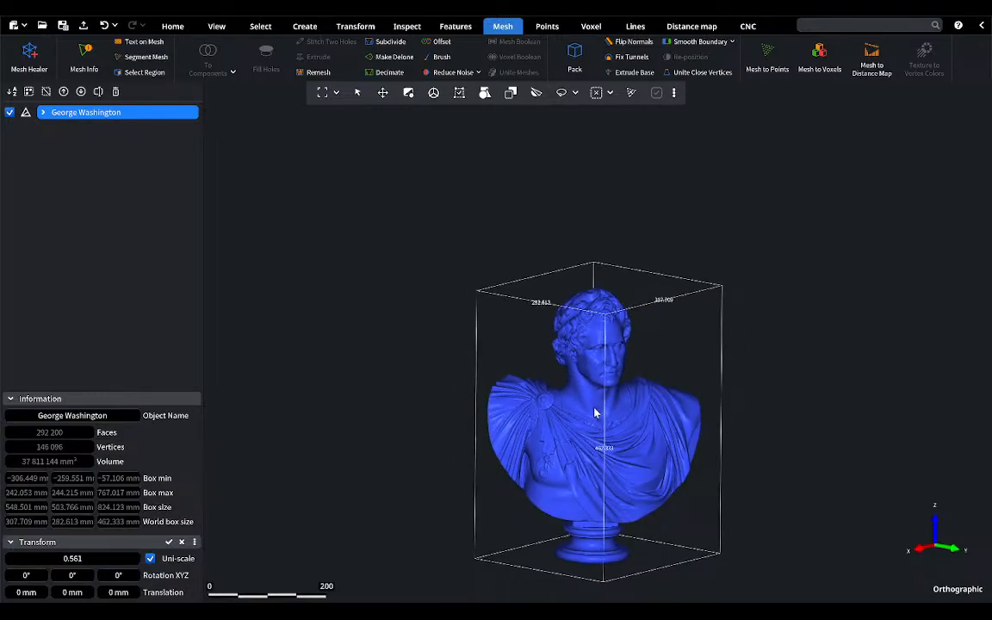
pyautogui.click(169, 541)
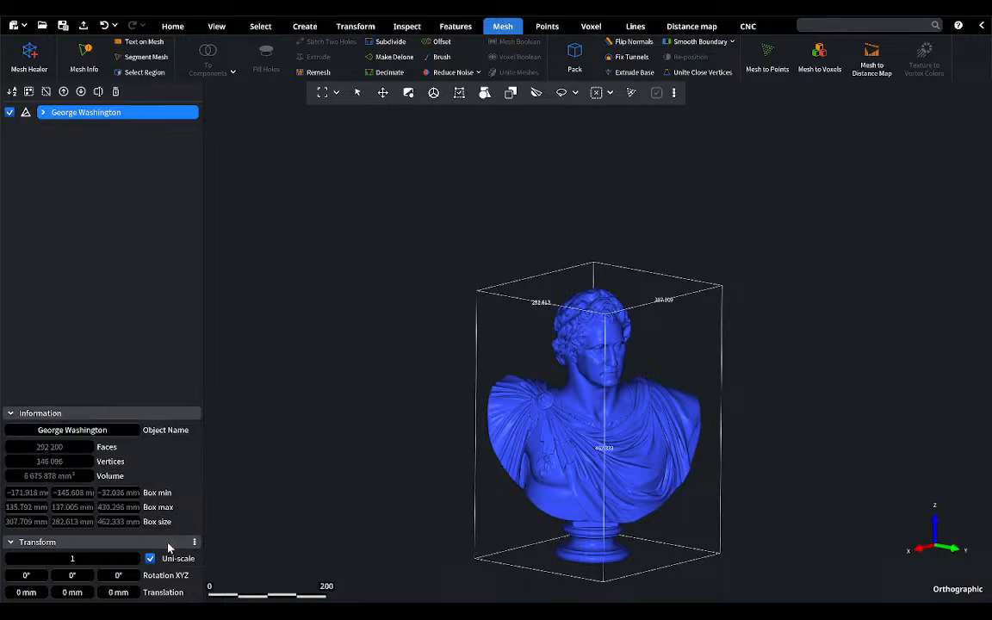
pyautogui.scroll(5, 651, 448)
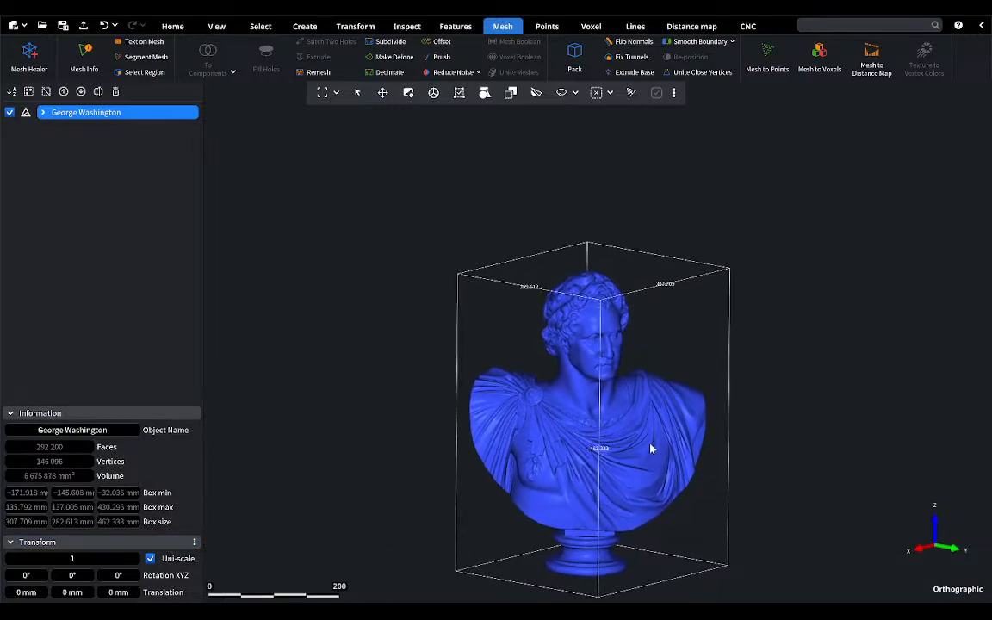
pyautogui.moveTo(650, 432); pyautogui.dragTo(643, 406, button='right')
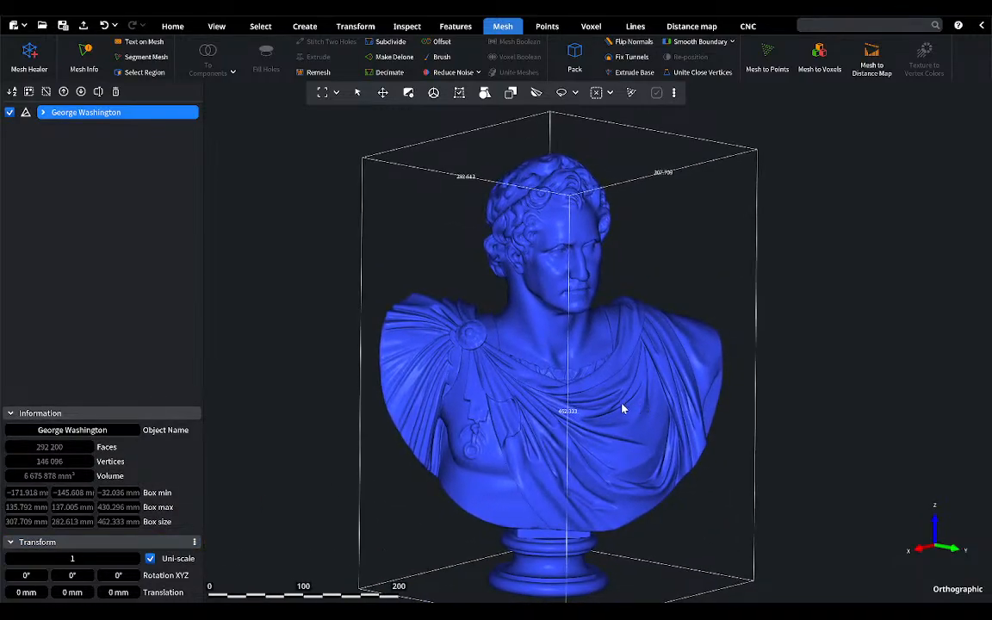
# Step: Repair the bust's remaining mesh issues with Mesh Healer, with components, holes, self-intersections and degeneracies included, and close the tool
pyautogui.click(24, 52)
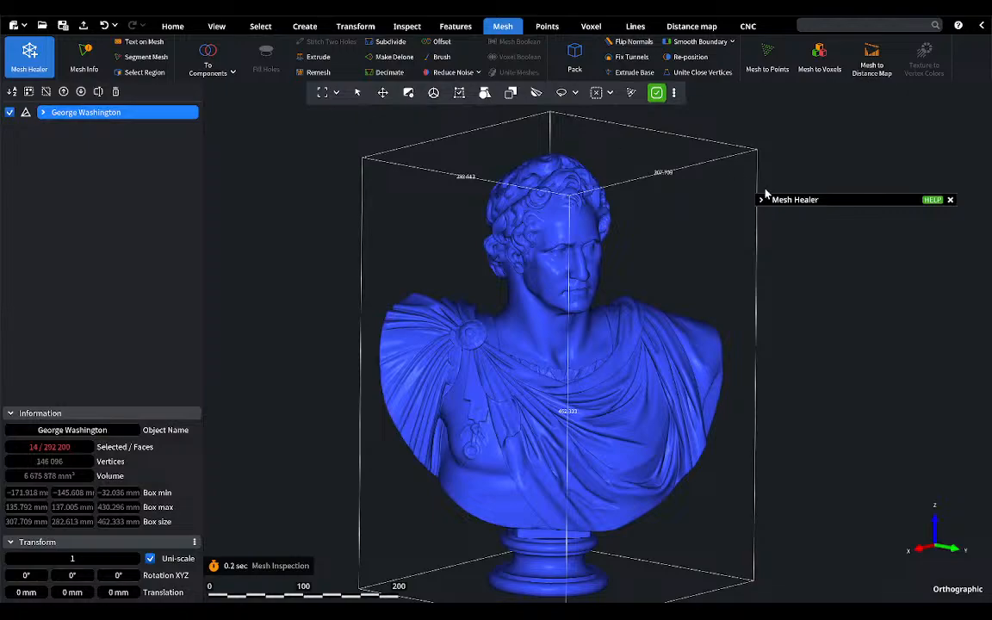
pyautogui.click(762, 199)
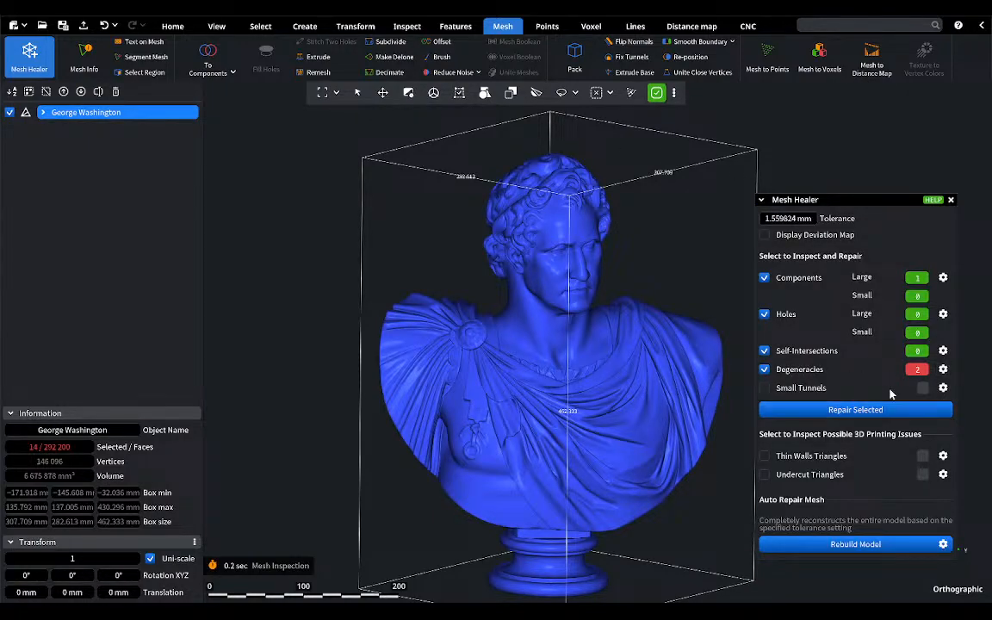
pyautogui.click(845, 411)
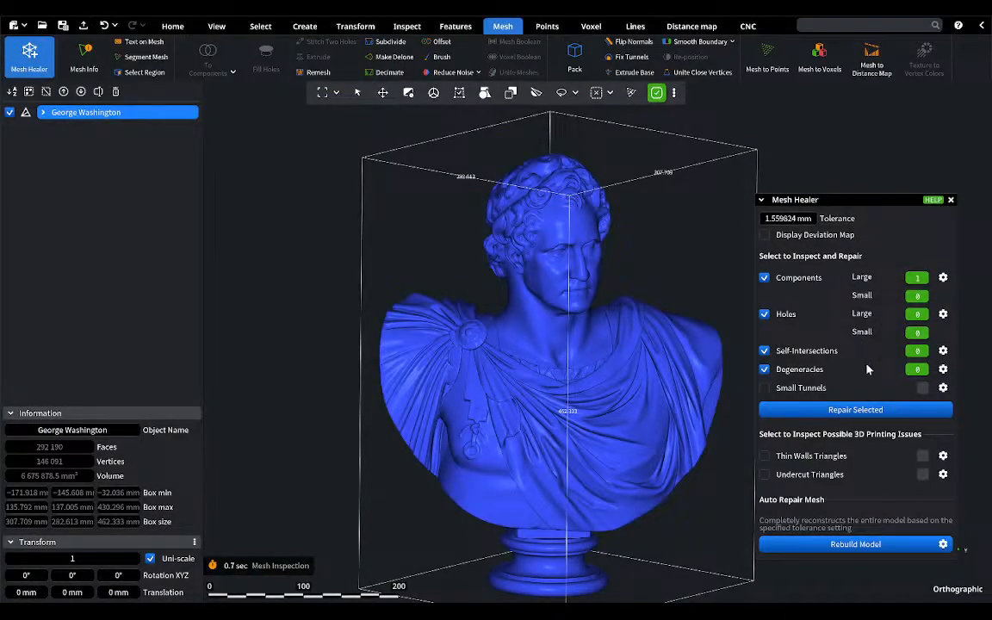
pyautogui.click(951, 201)
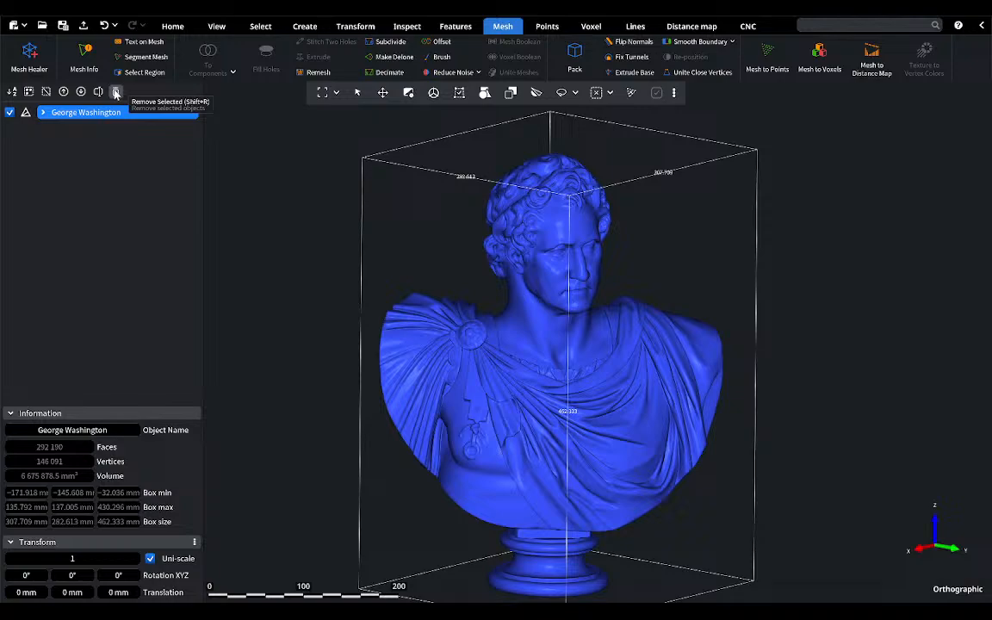
# Step: Remove the George Washington bust from the scene and open the Real-face-mesh-with-texture scan in its place, viewed from the front
pyautogui.click(116, 92)
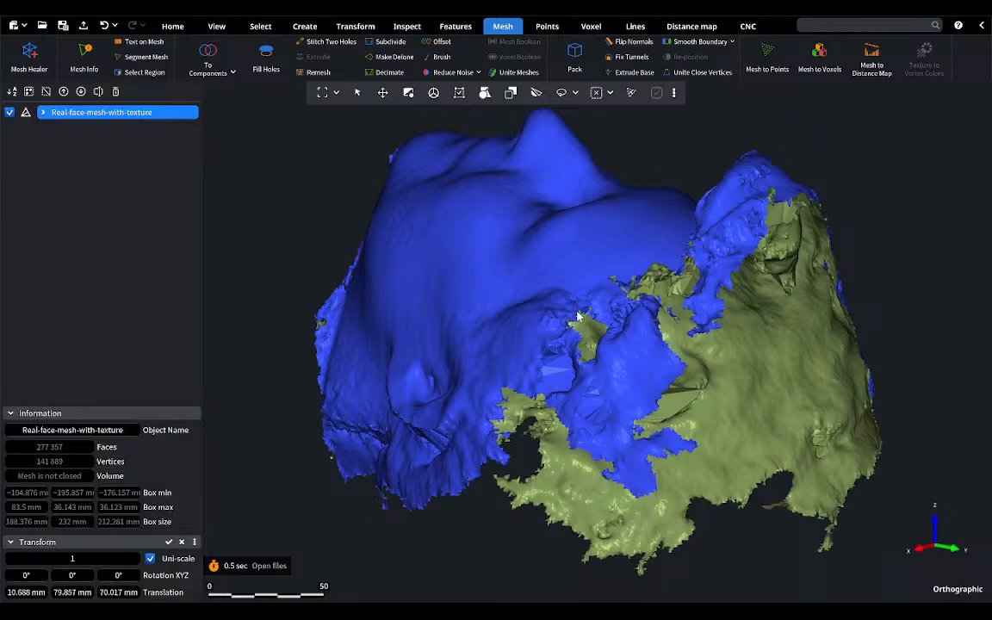
pyautogui.moveTo(586, 294); pyautogui.dragTo(691, 242, button='right')
pyautogui.scroll(-1, 525, 444)
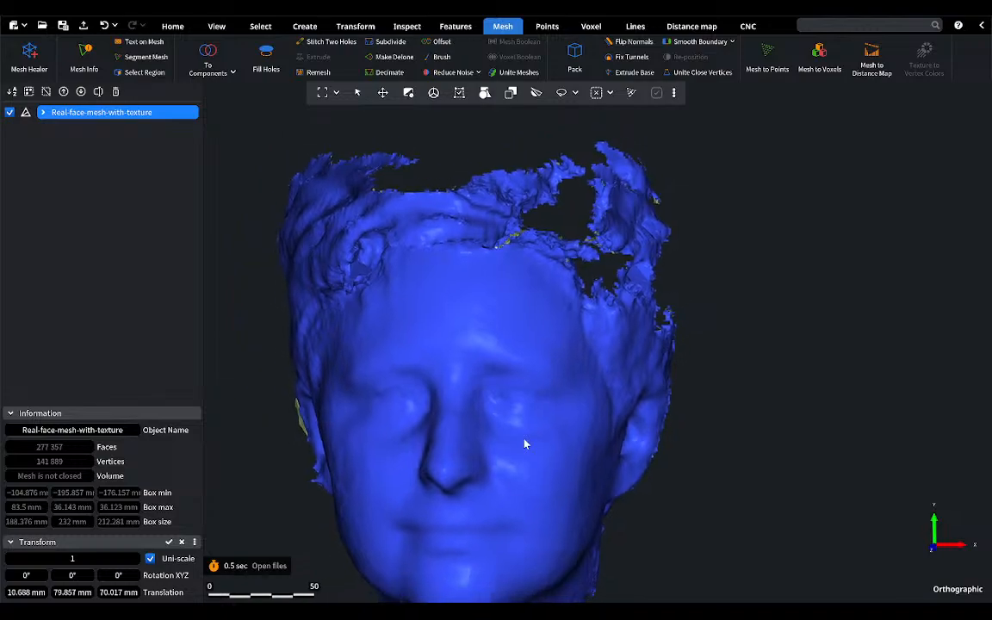
pyautogui.moveTo(525, 444); pyautogui.dragTo(576, 382, button='right')
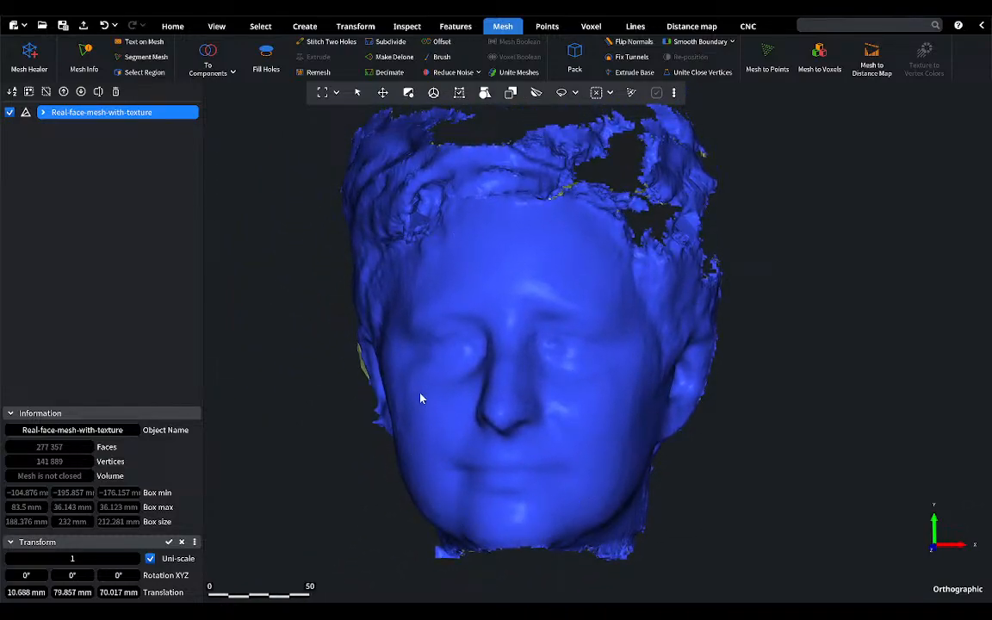
# Step: Turn on the display of open borders for the Real-face-mesh-with-texture object
pyautogui.click(299, 28)
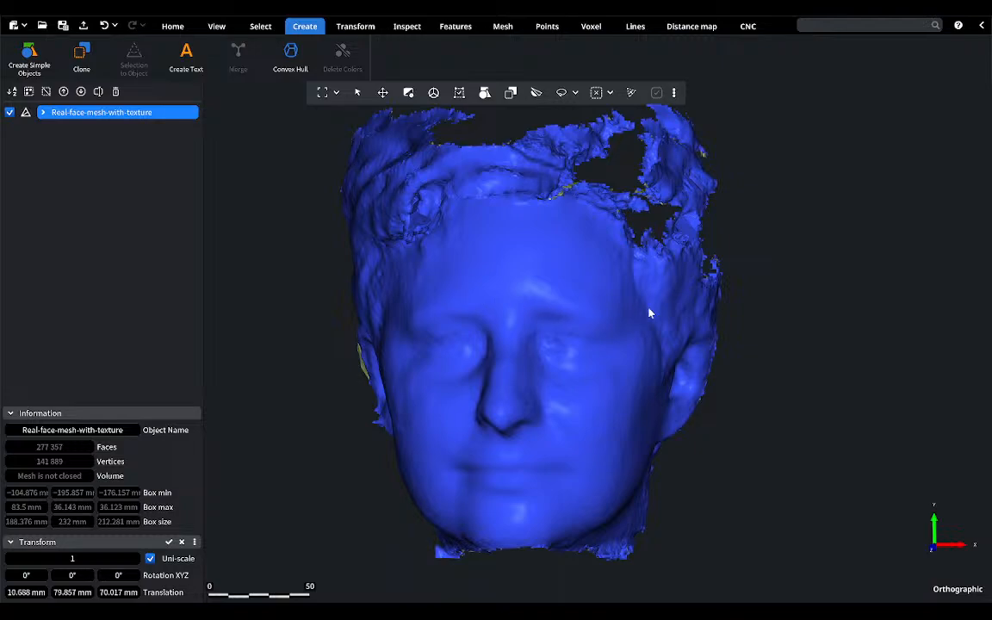
pyautogui.moveTo(670, 312); pyautogui.dragTo(703, 301, button='right')
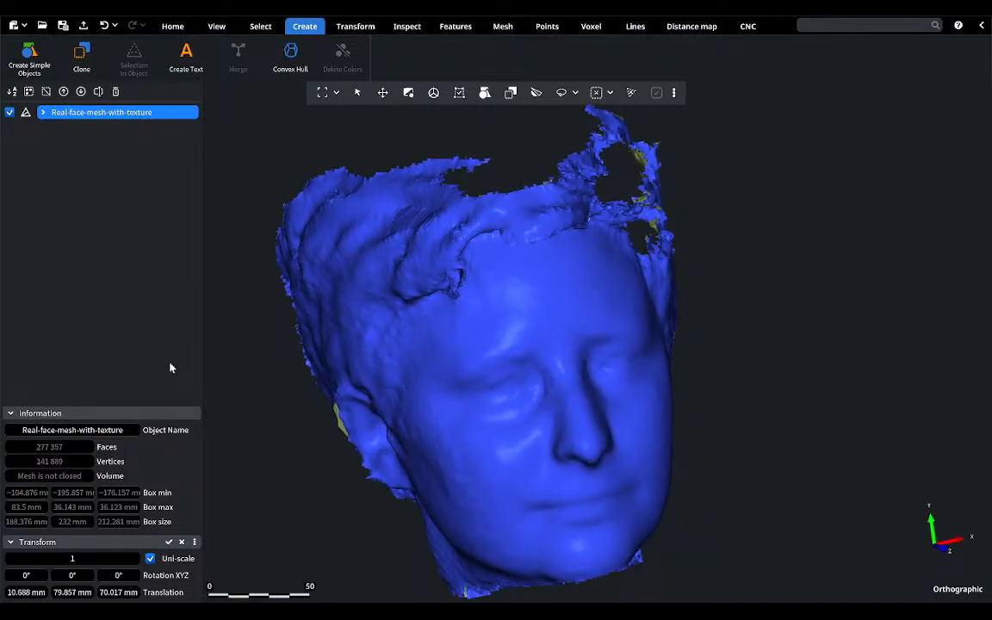
pyautogui.rightClick(108, 117)
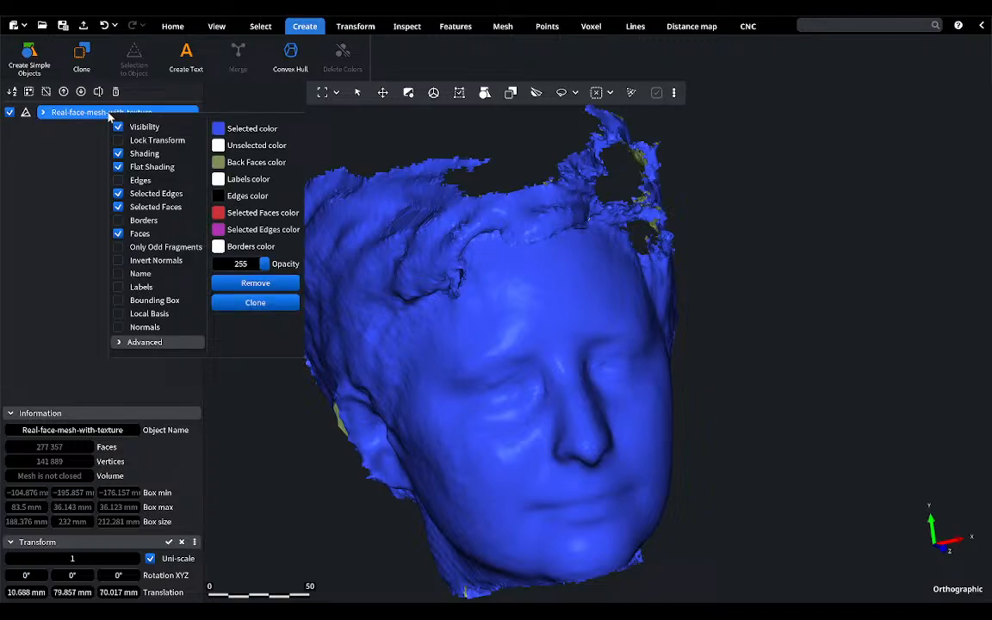
pyautogui.click(120, 201)
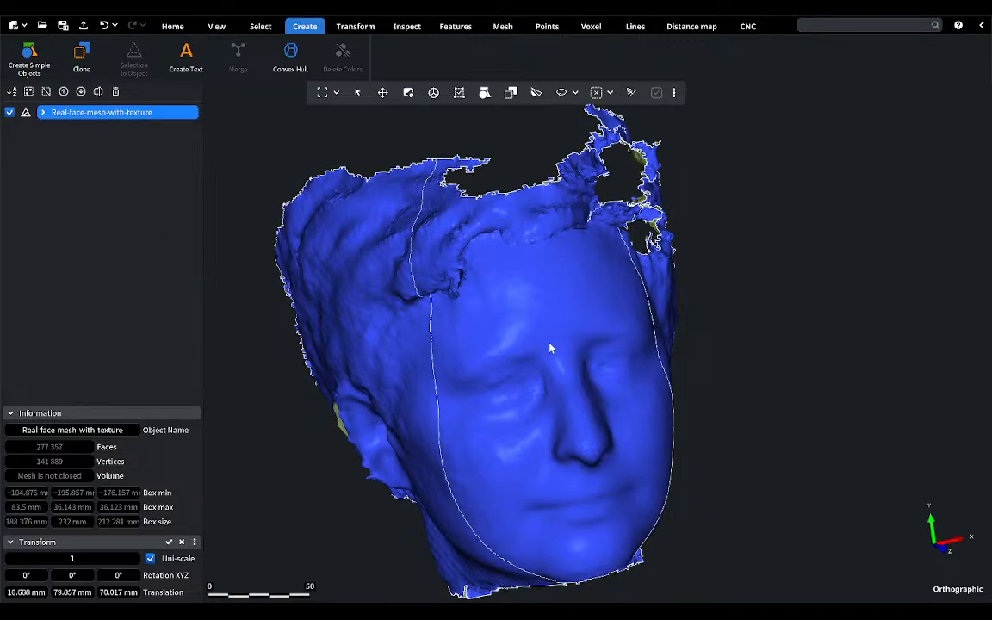
pyautogui.moveTo(549, 343); pyautogui.dragTo(516, 290, button='middle')
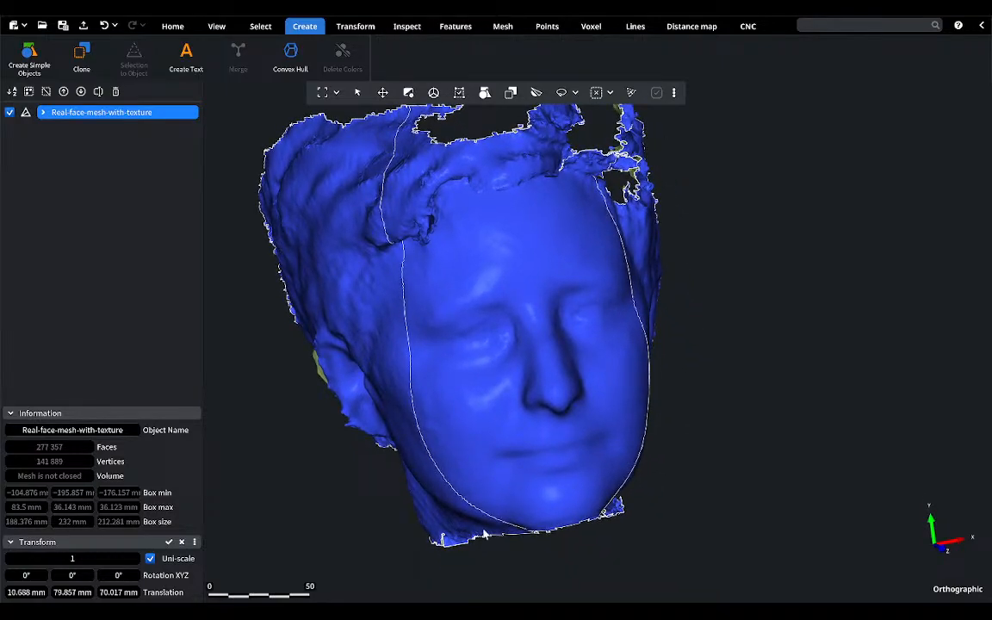
pyautogui.moveTo(645, 269); pyautogui.dragTo(569, 229, button='middle')
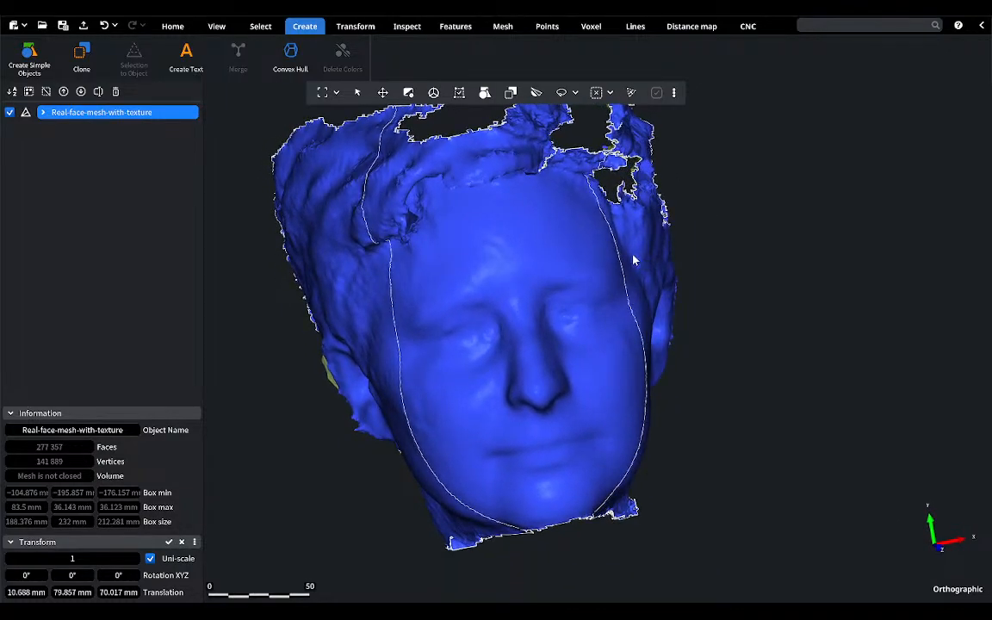
# Step: Repair the face scan's components, holes, self-intersections and degeneracies with Mesh Healer, check the mesh from front and back, and close the tool
pyautogui.click(503, 29)
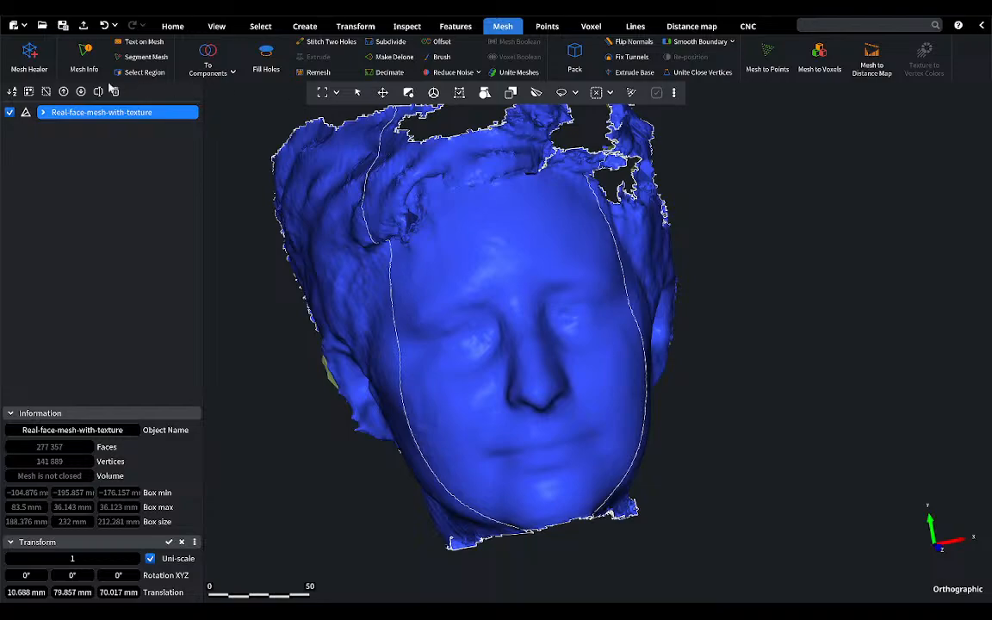
pyautogui.click(31, 54)
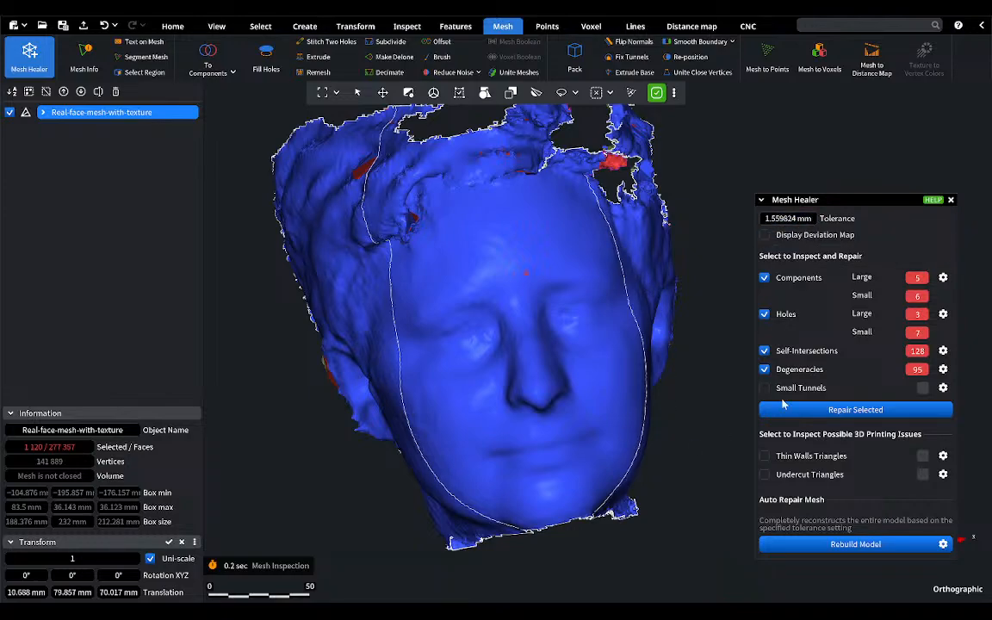
pyautogui.click(850, 410)
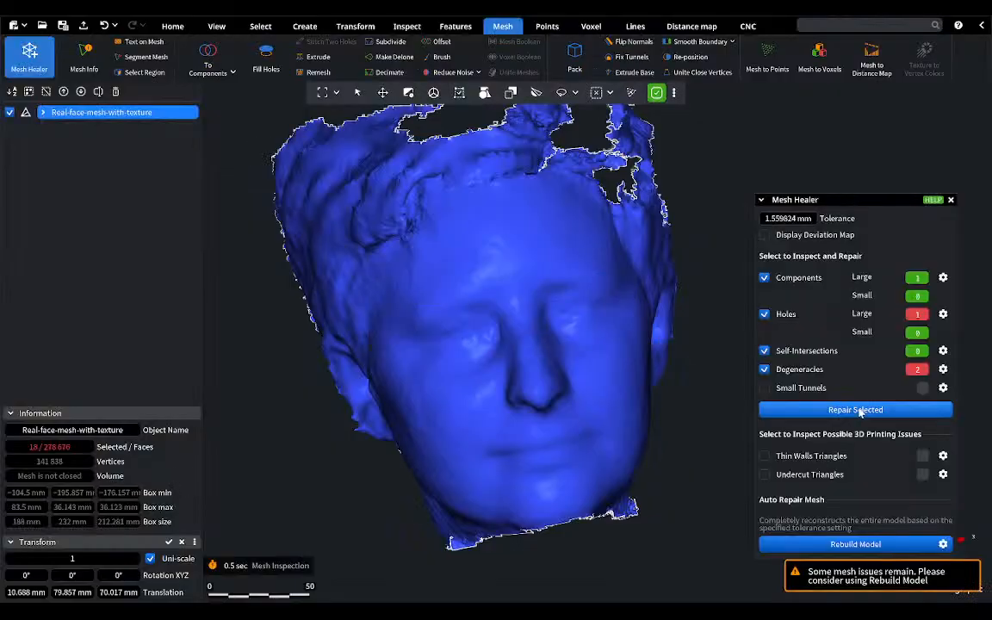
pyautogui.moveTo(507, 375); pyautogui.dragTo(546, 389, button='right')
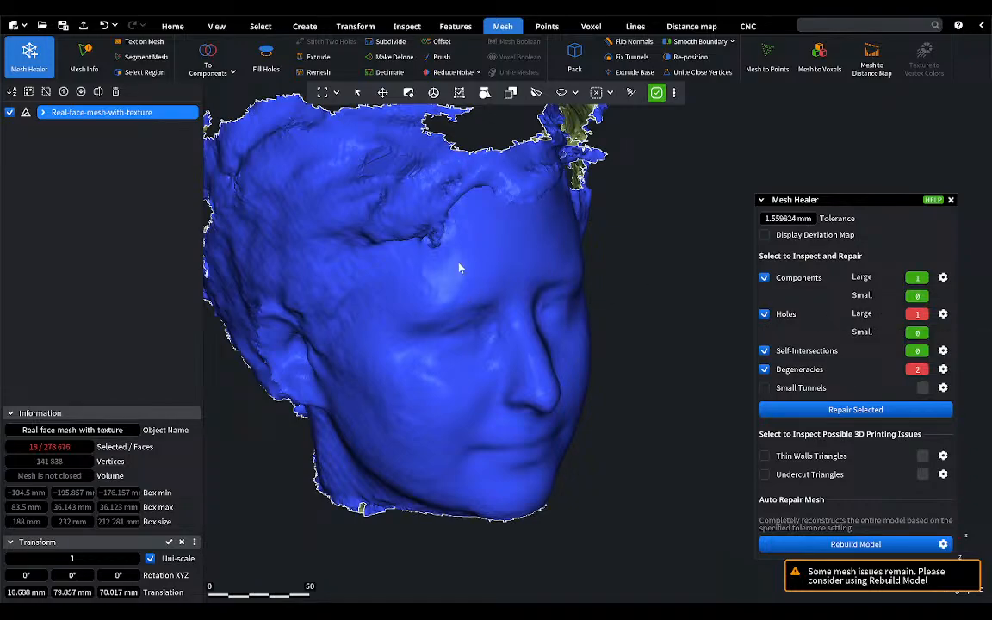
pyautogui.moveTo(447, 266); pyautogui.dragTo(592, 228, button='right')
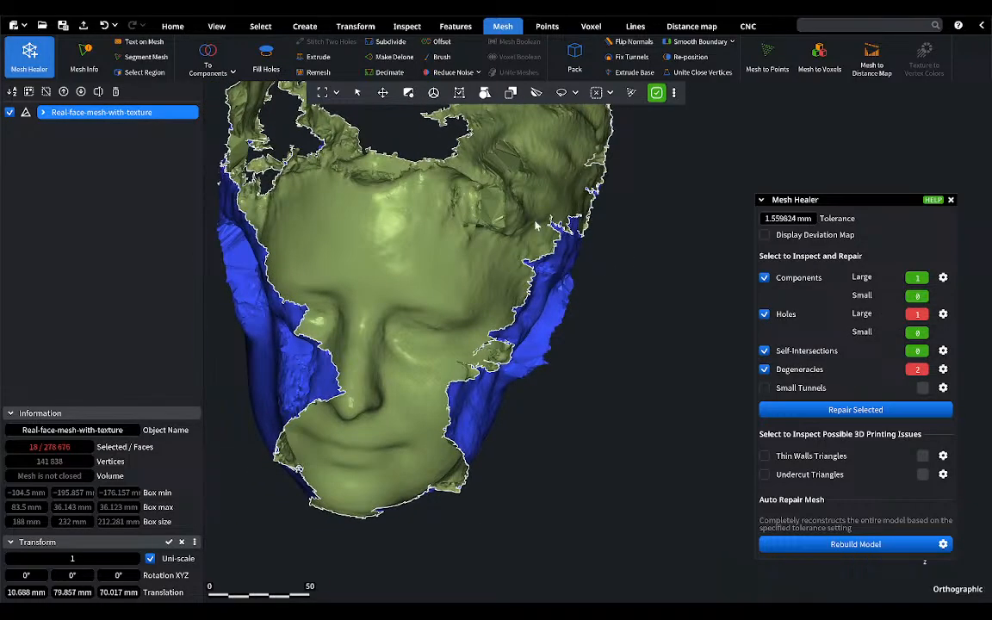
pyautogui.moveTo(532, 286); pyautogui.dragTo(483, 338, button='right')
pyautogui.moveTo(580, 333)
pyautogui.mouseDown(button='right')
pyautogui.moveTo(507, 330)
pyautogui.moveTo(562, 334)
pyautogui.moveTo(545, 334)
pyautogui.mouseUp(button='right')
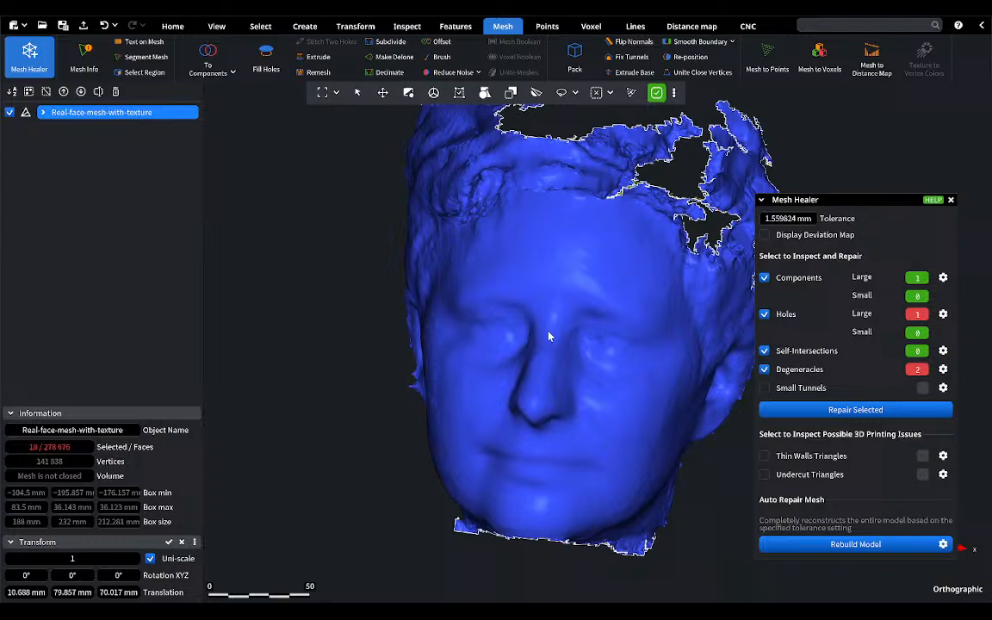
pyautogui.click(951, 201)
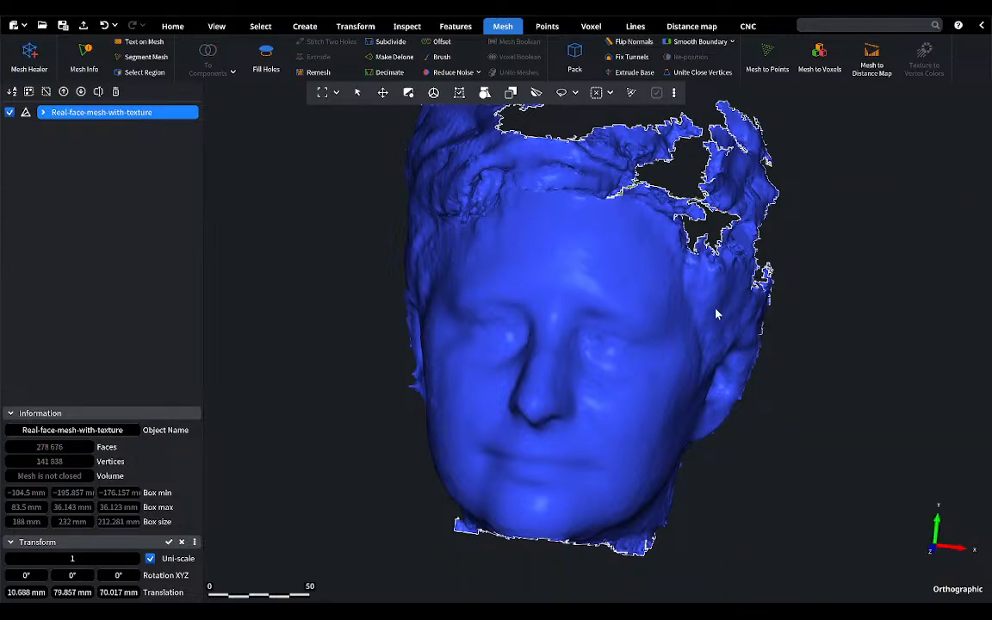
# Step: Set up Fill Holes for the face scan with Triangulate Only turned off and the Universal metric
pyautogui.moveTo(627, 300); pyautogui.dragTo(549, 308, button='middle')
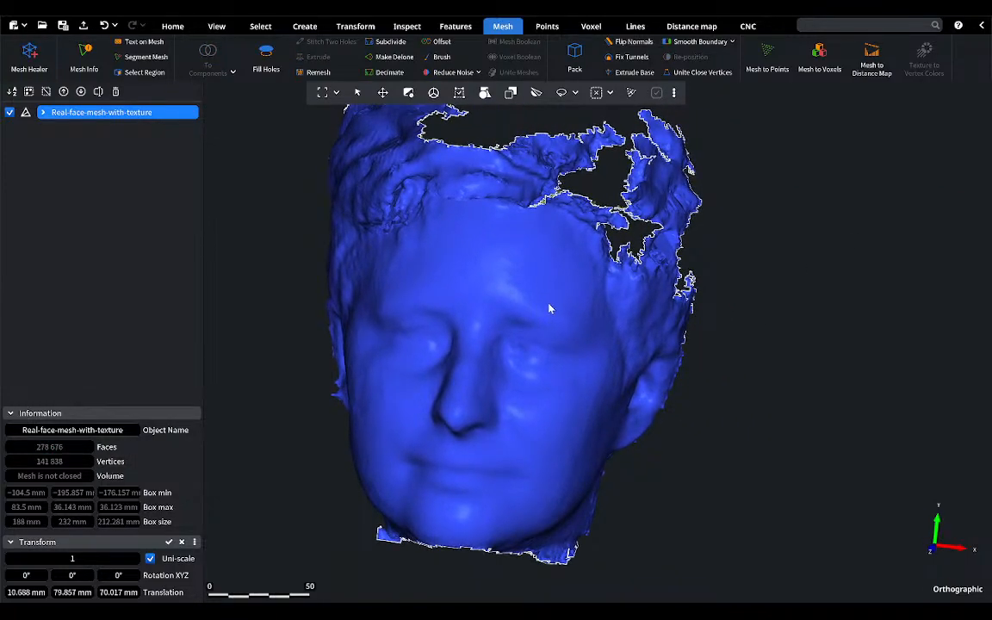
pyautogui.scroll(-1, 549, 308)
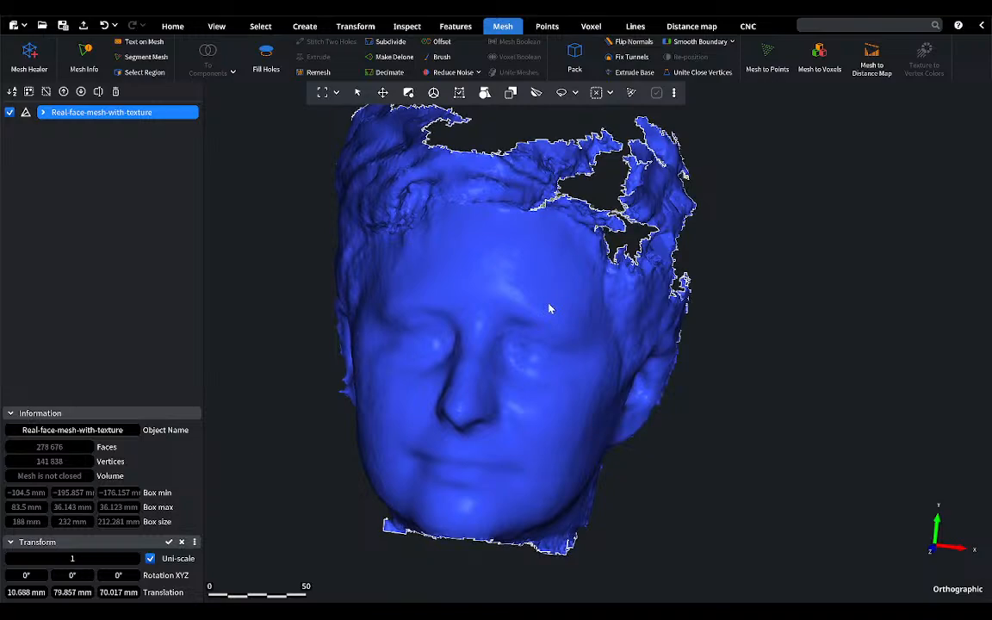
pyautogui.scroll(-1, 549, 308)
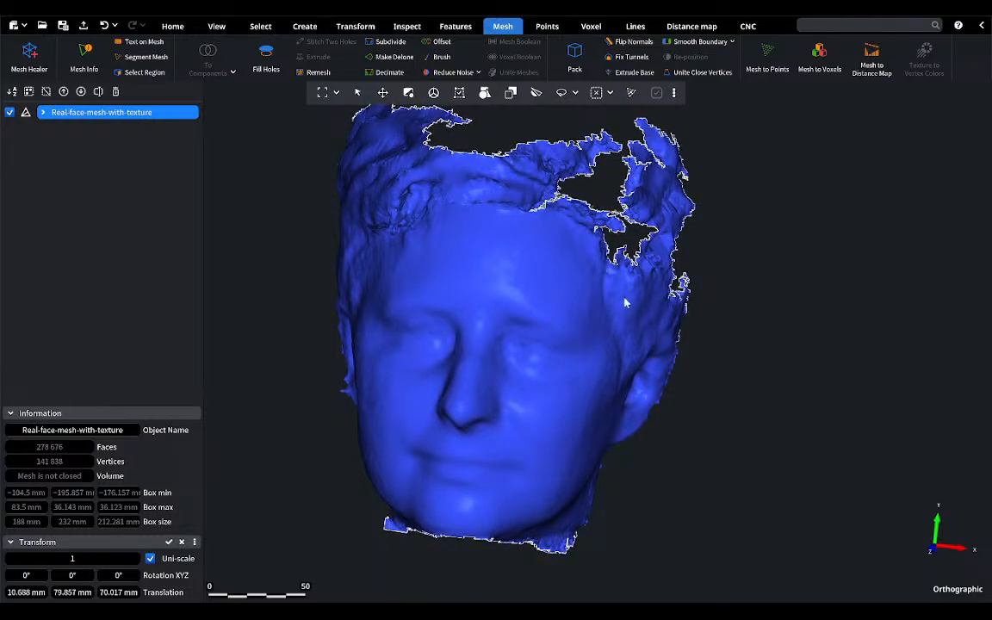
pyautogui.click(264, 55)
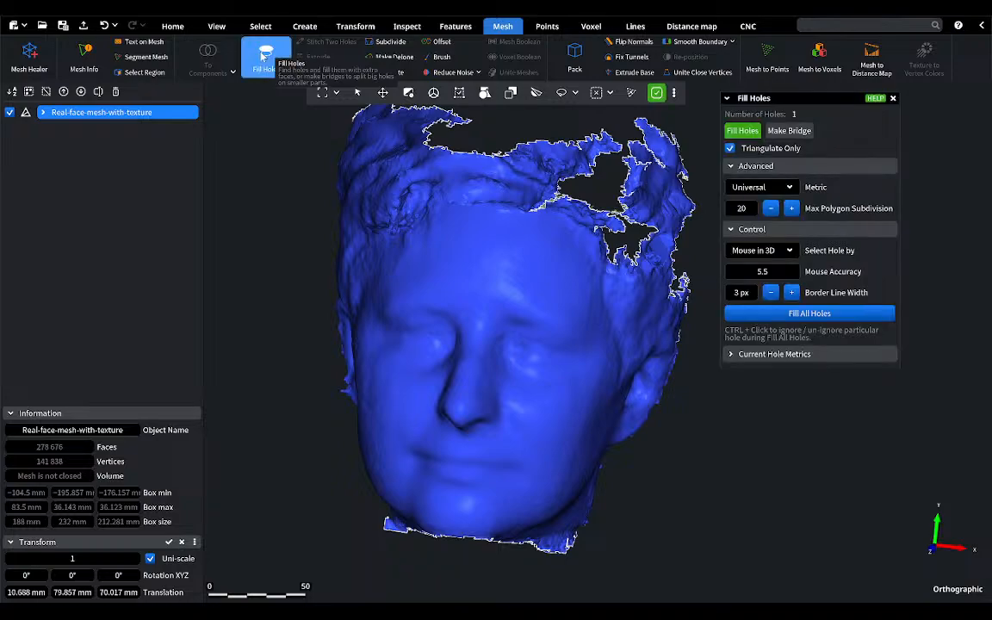
pyautogui.moveTo(811, 103); pyautogui.dragTo(785, 258)
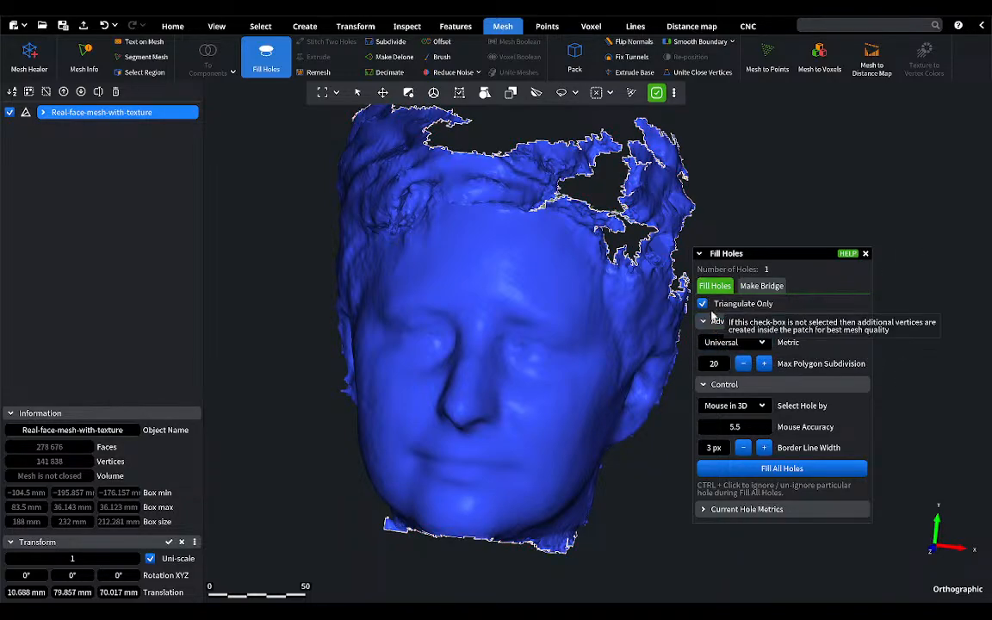
pyautogui.click(762, 285)
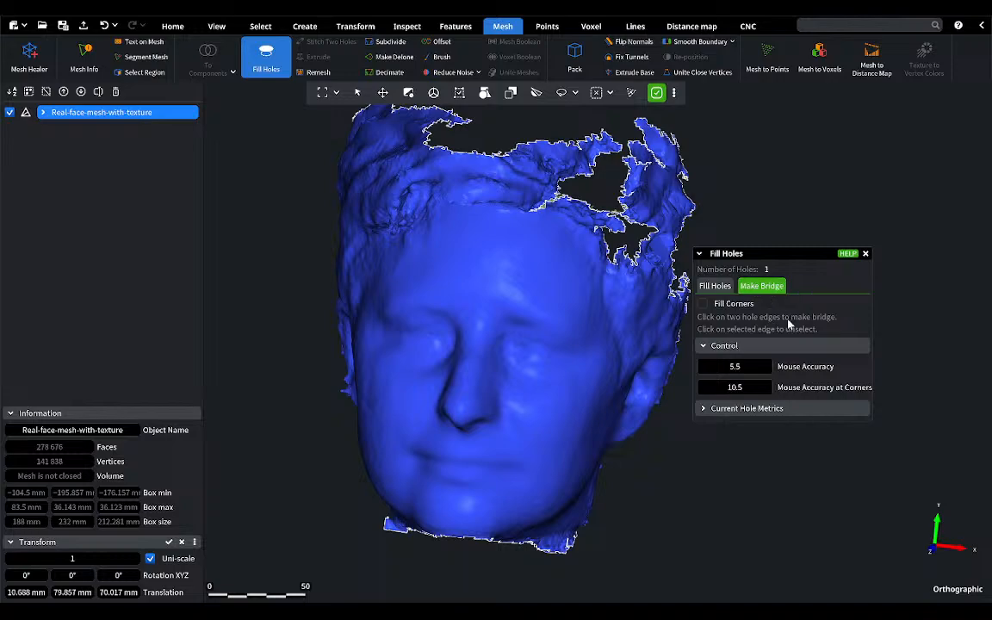
pyautogui.click(714, 286)
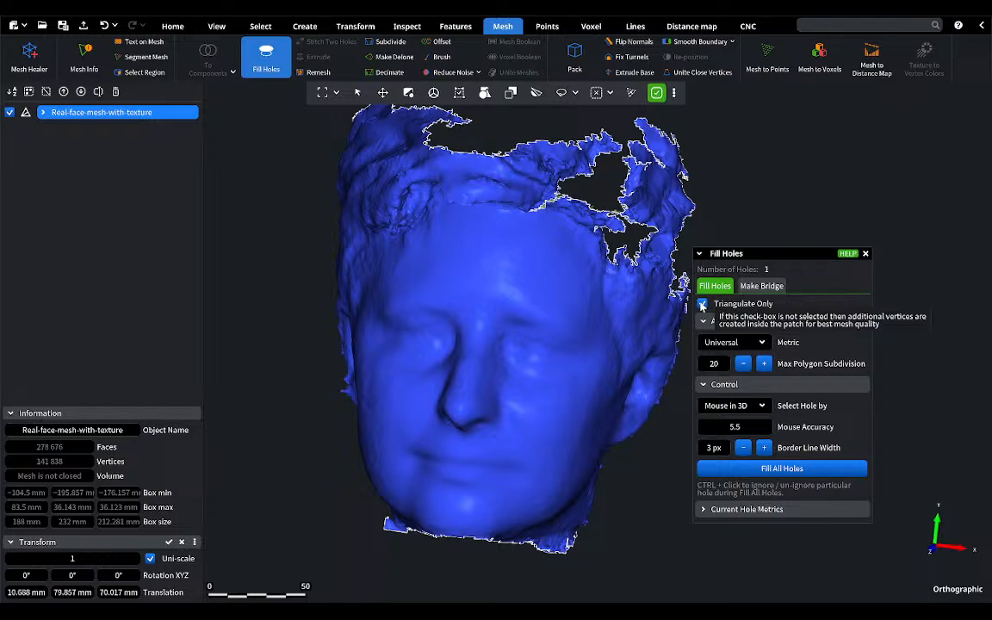
pyautogui.click(702, 305)
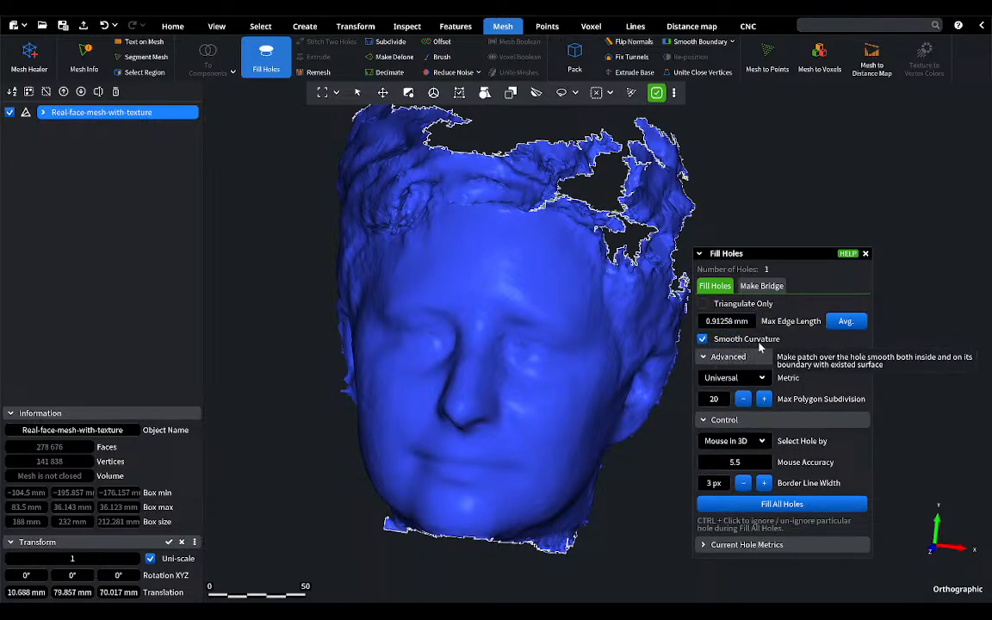
pyautogui.click(728, 377)
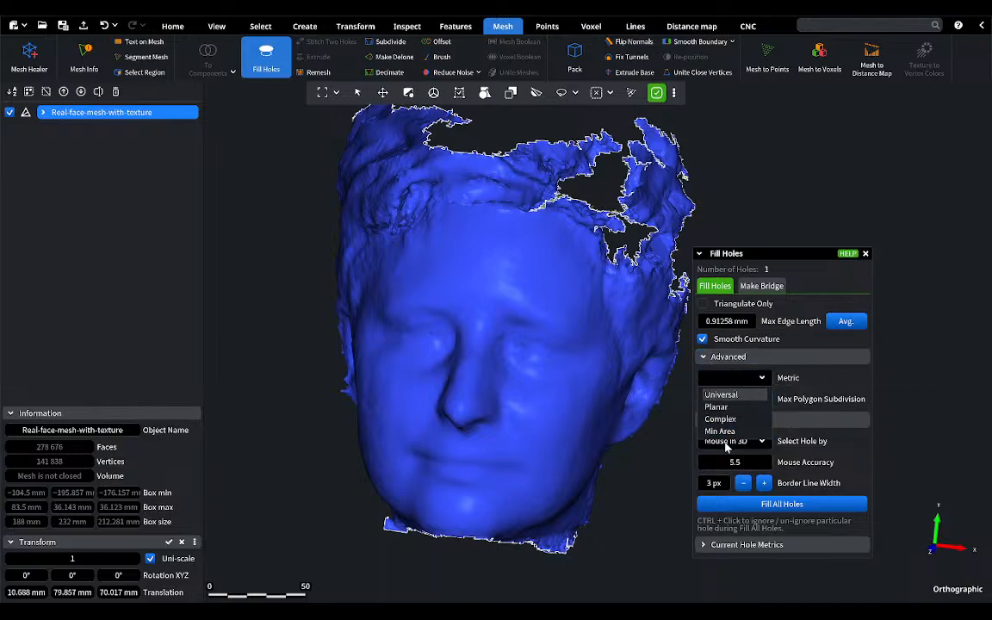
pyautogui.click(721, 395)
# Step: Fill the large open hole at the back of the head, close Fill Holes and clear the face selection
pyautogui.moveTo(595, 319); pyautogui.dragTo(365, 371, button='right')
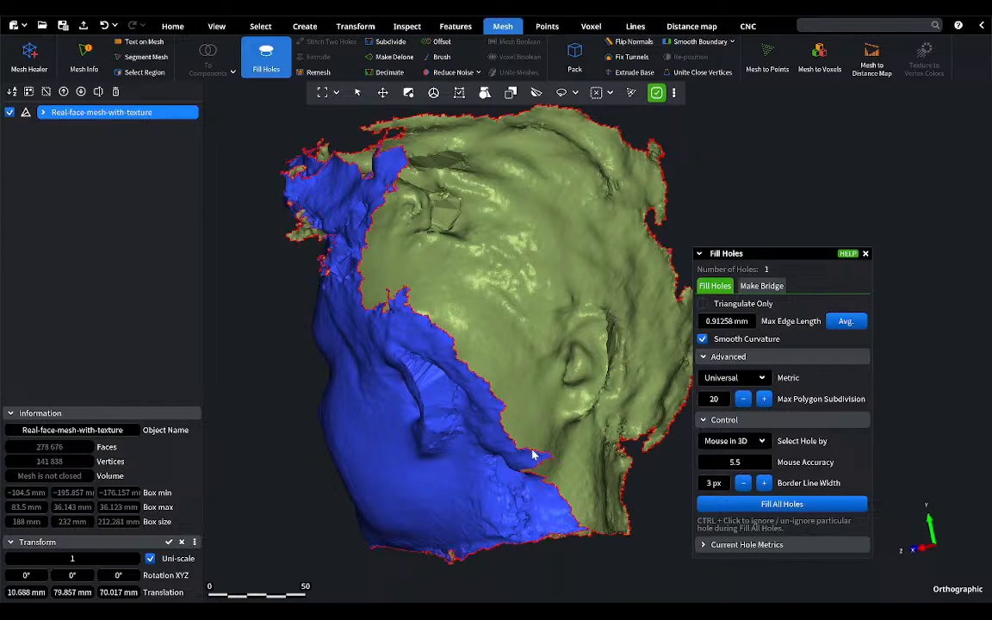
pyautogui.click(534, 455)
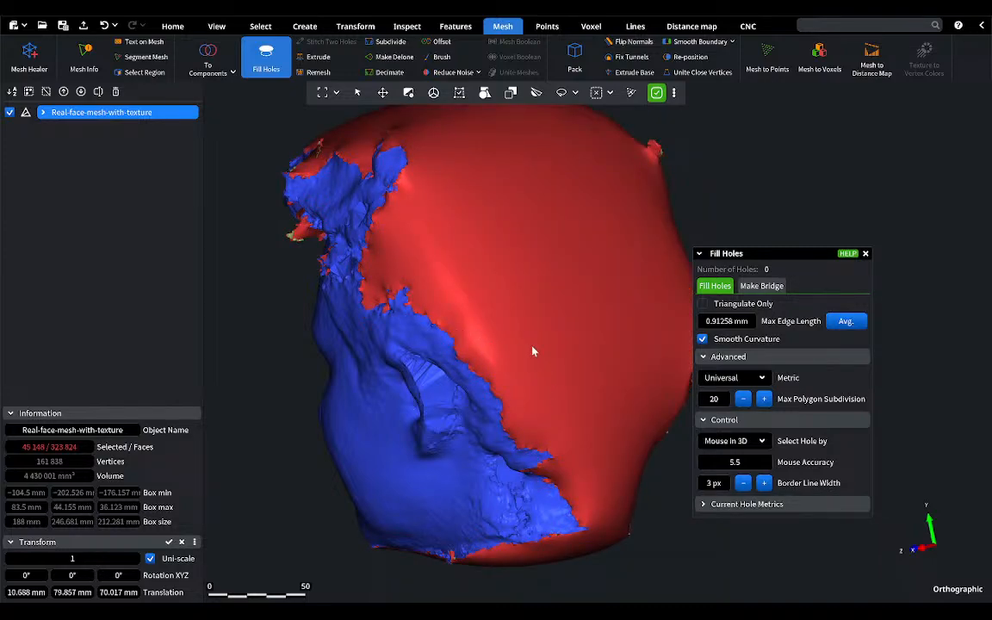
pyautogui.moveTo(403, 383); pyautogui.dragTo(445, 387, button='right')
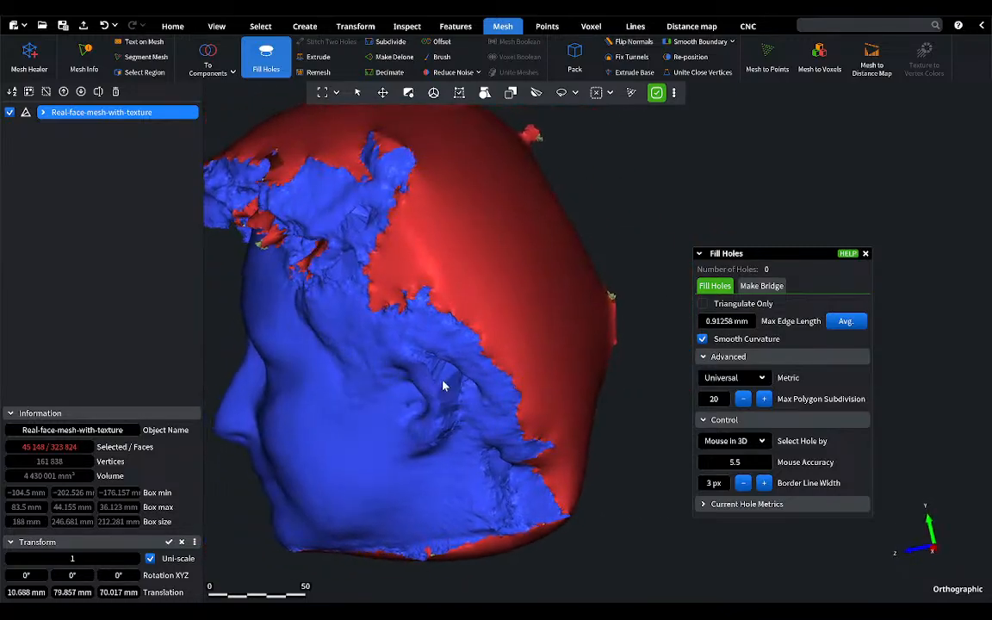
pyautogui.click(865, 254)
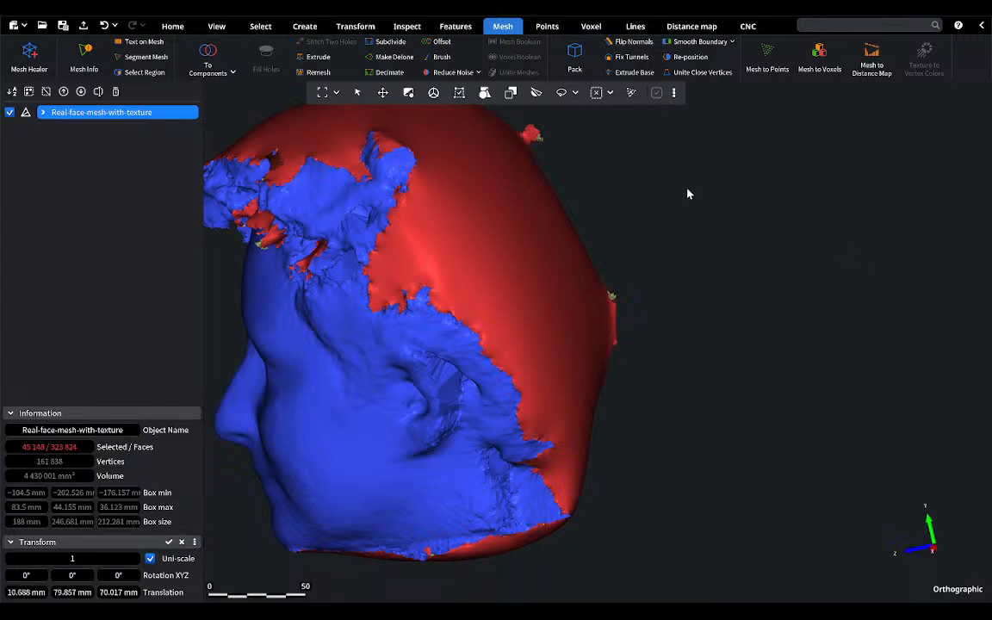
pyautogui.click(598, 97)
# Step: Lasso-select the visible faces of the small spike protruding from the upper back of the head and delete them
pyautogui.moveTo(492, 332); pyautogui.dragTo(532, 365, button='right')
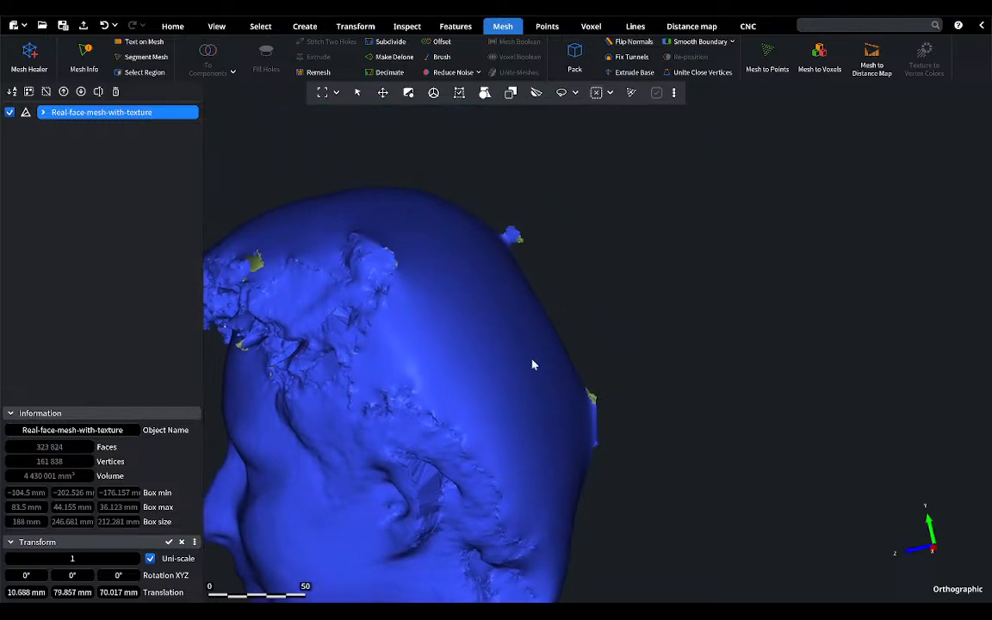
pyautogui.click(260, 27)
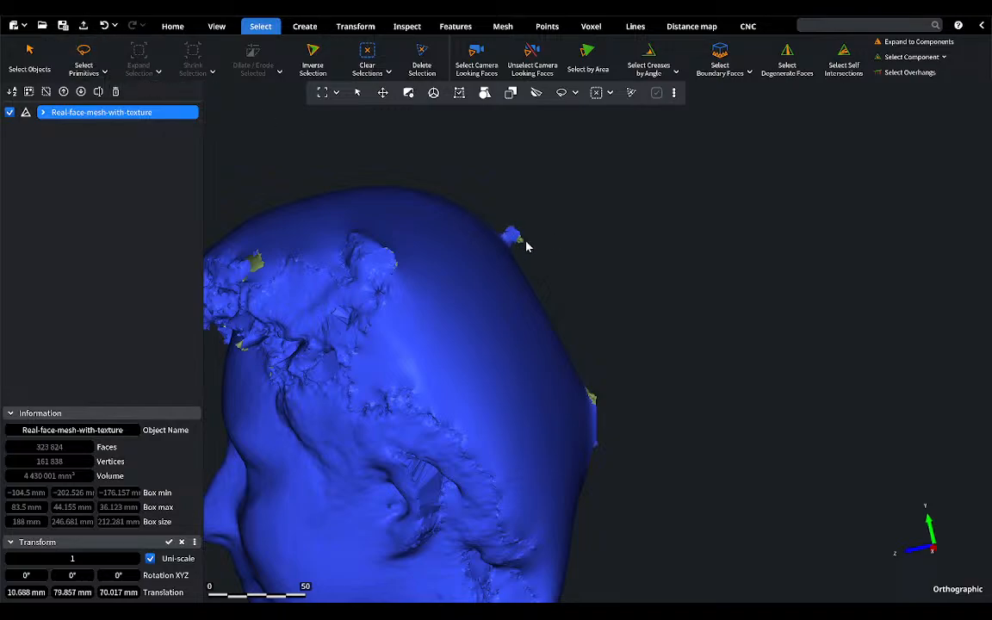
pyautogui.click(83, 62)
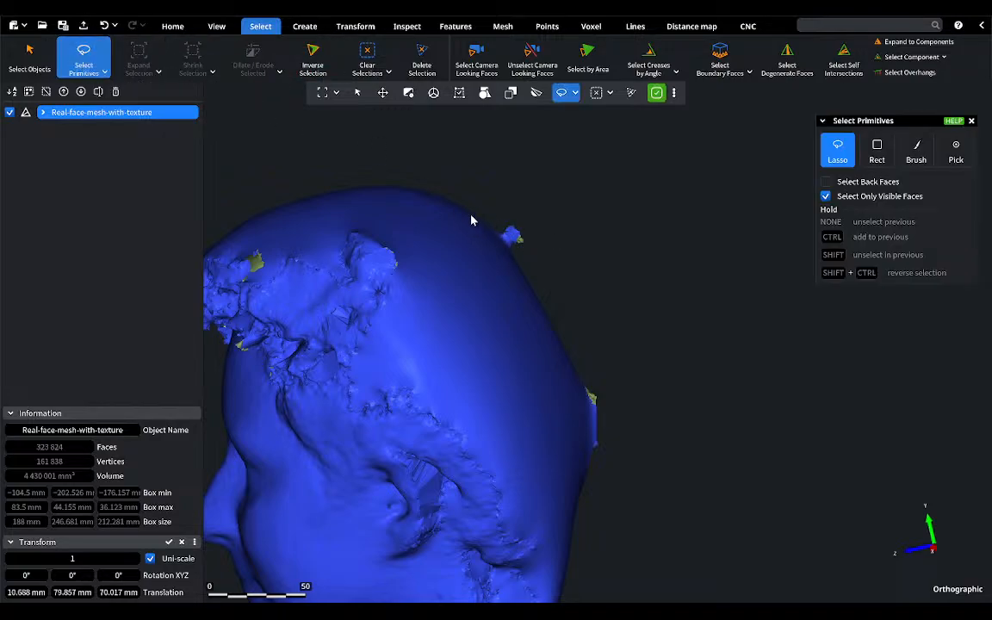
pyautogui.moveTo(501, 216)
pyautogui.mouseDown()
pyautogui.moveTo(527, 233)
pyautogui.moveTo(514, 249)
pyautogui.moveTo(501, 217)
pyautogui.moveTo(555, 205)
pyautogui.moveTo(492, 221)
pyautogui.moveTo(509, 254)
pyautogui.moveTo(545, 266)
pyautogui.moveTo(555, 240)
pyautogui.mouseUp()
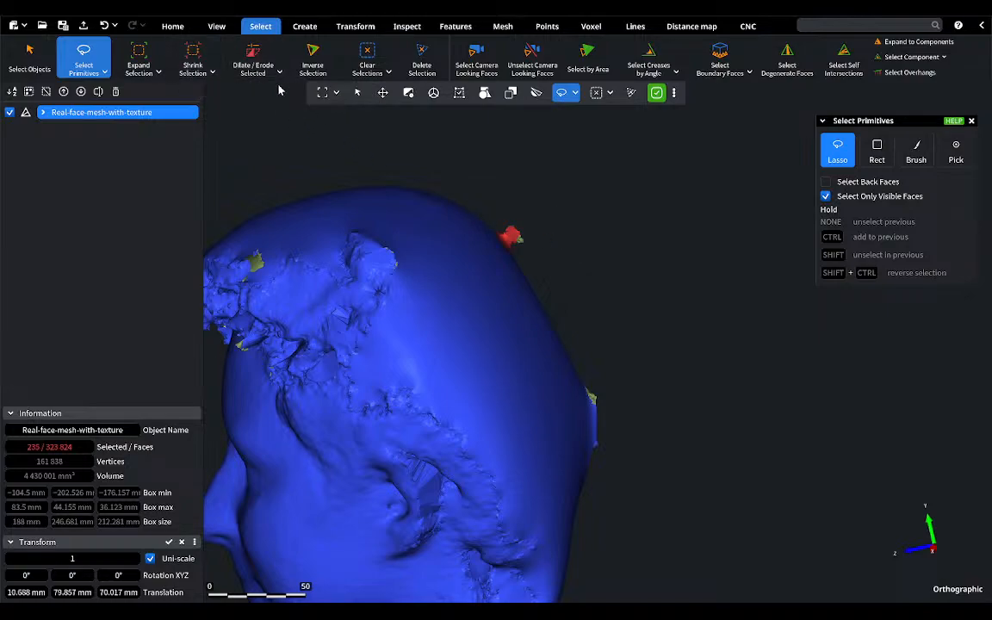
pyautogui.click(421, 55)
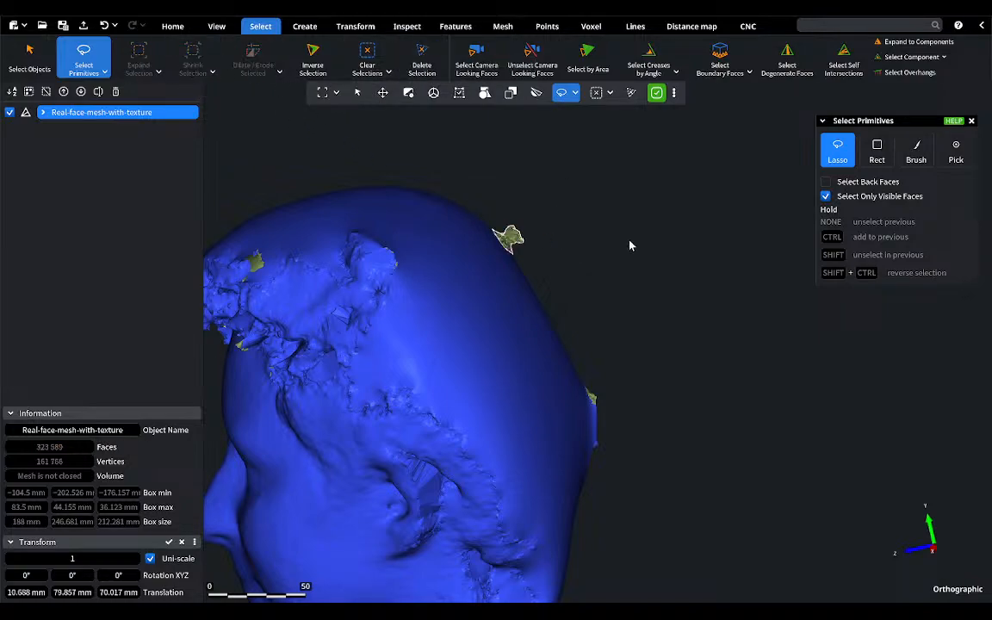
# Step: Delete the spike's leftover inner faces using a lasso with Select Back Faces on, turn that option off again and close the selection tool
pyautogui.click(825, 182)
pyautogui.moveTo(521, 215)
pyautogui.mouseDown()
pyautogui.moveTo(492, 226)
pyautogui.moveTo(527, 248)
pyautogui.moveTo(520, 217)
pyautogui.mouseUp()
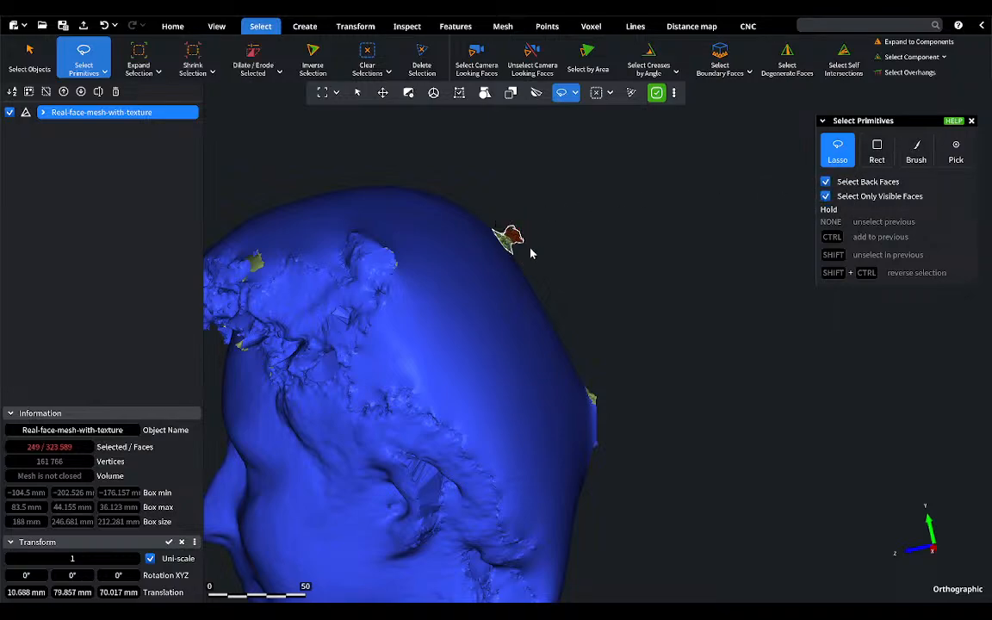
pyautogui.click(421, 62)
pyautogui.moveTo(833, 124); pyautogui.dragTo(644, 154)
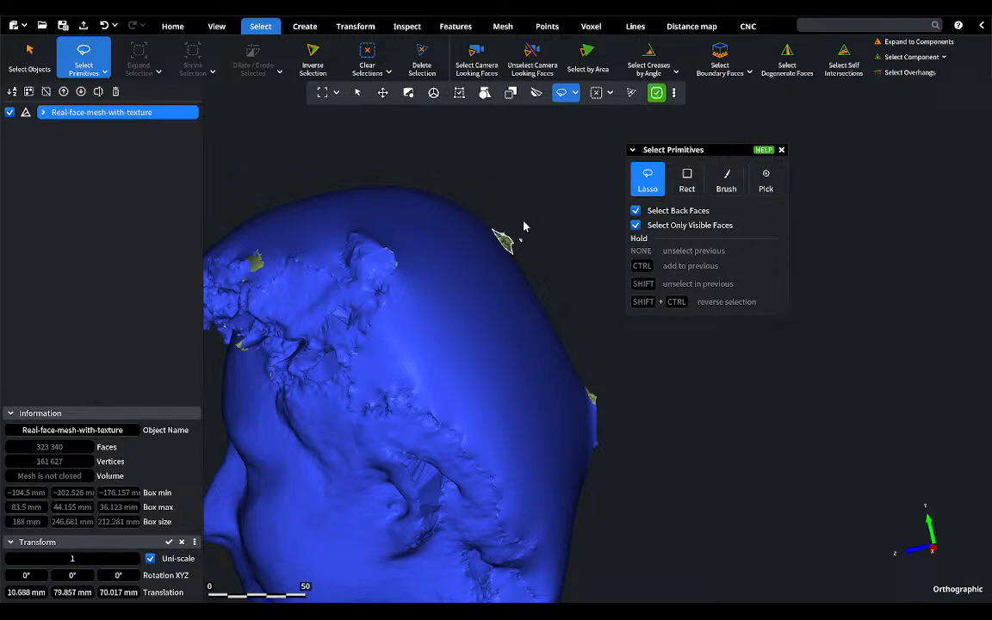
pyautogui.click(635, 210)
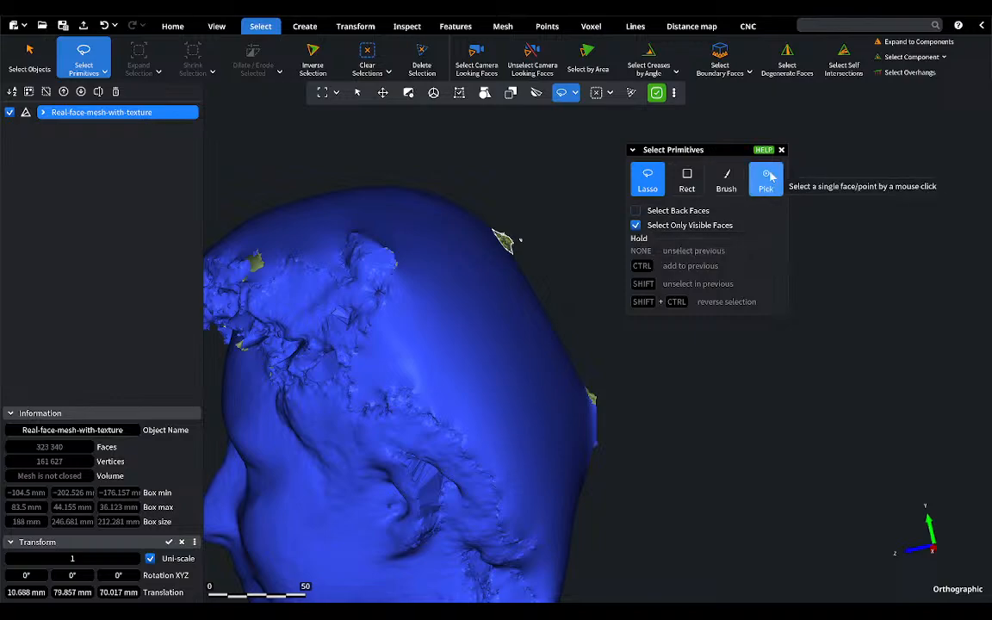
pyautogui.click(781, 150)
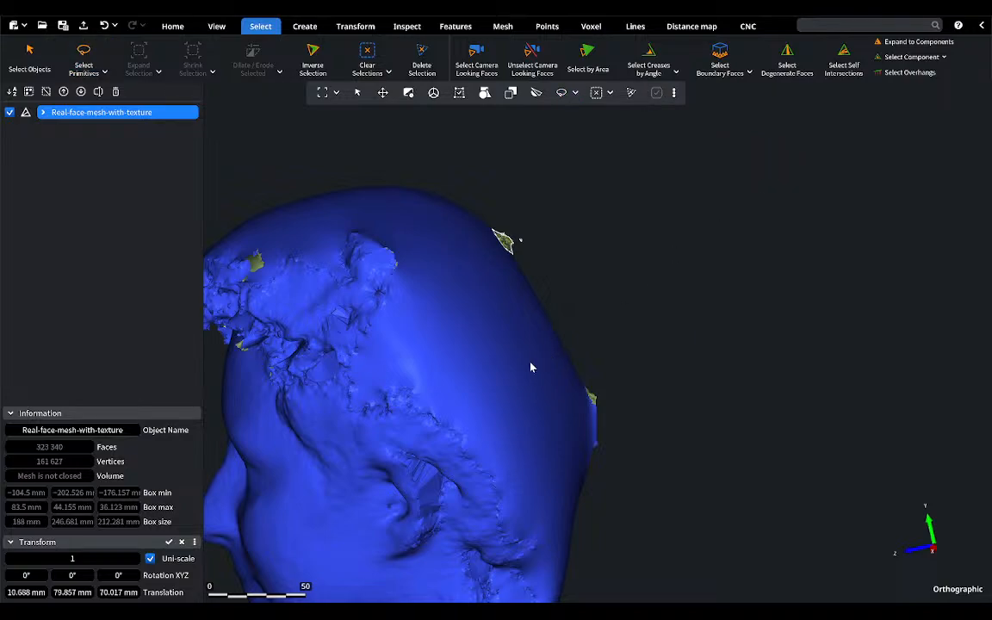
# Step: Smooth the filled surface at the back of the head with the mesh Brush at a radius of 80.923 mm, and close the tool
pyautogui.moveTo(531, 366); pyautogui.dragTo(473, 379, button='right')
pyautogui.moveTo(472, 380); pyautogui.dragTo(476, 385, button='middle')
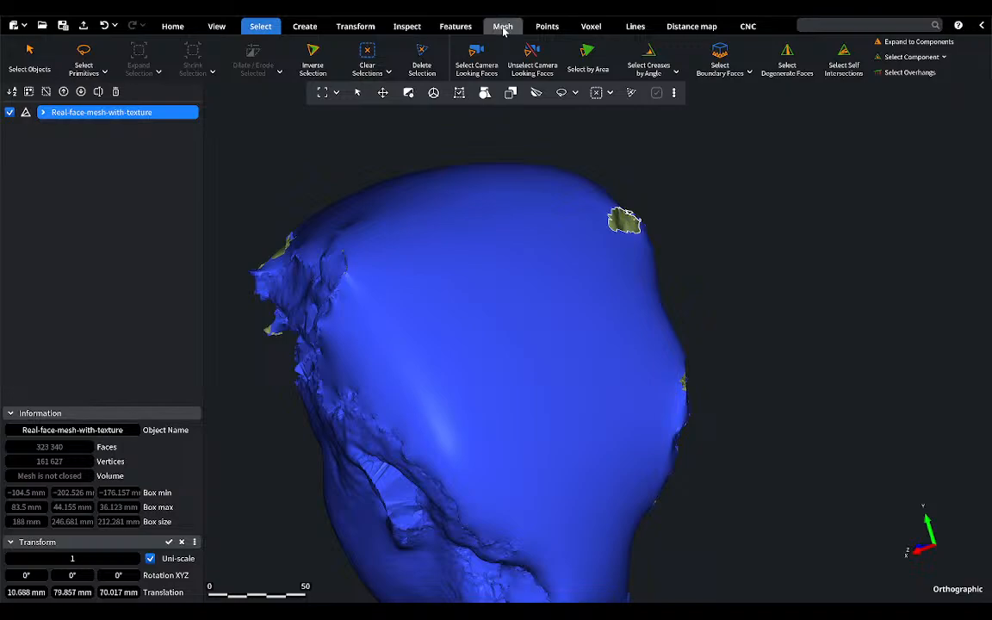
pyautogui.moveTo(423, 495); pyautogui.dragTo(563, 462, button='middle')
pyautogui.moveTo(563, 466); pyautogui.dragTo(515, 371, button='right')
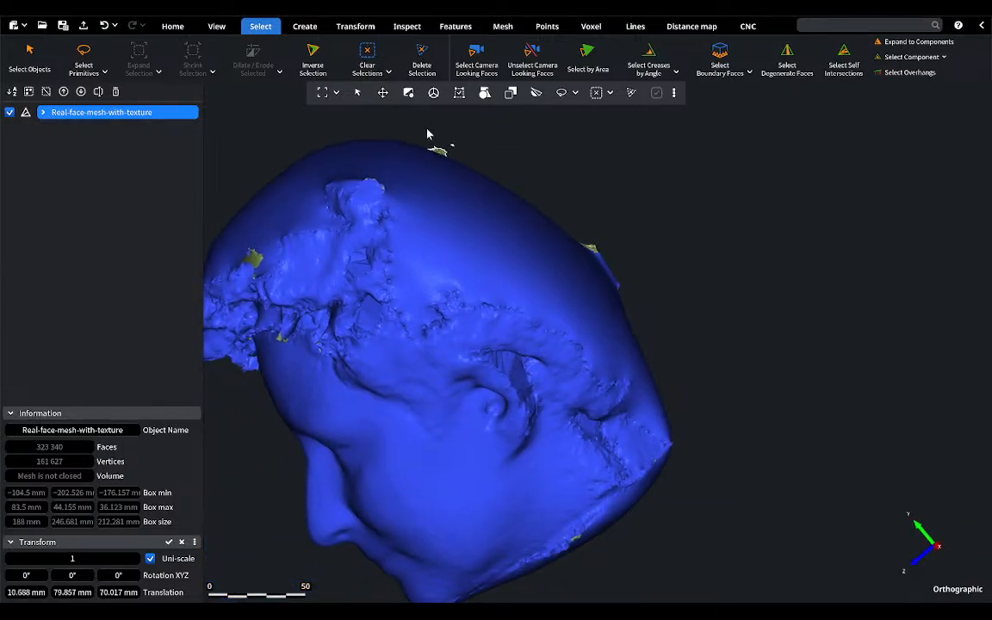
pyautogui.moveTo(624, 217); pyautogui.dragTo(380, 415, button='right')
pyautogui.click(502, 26)
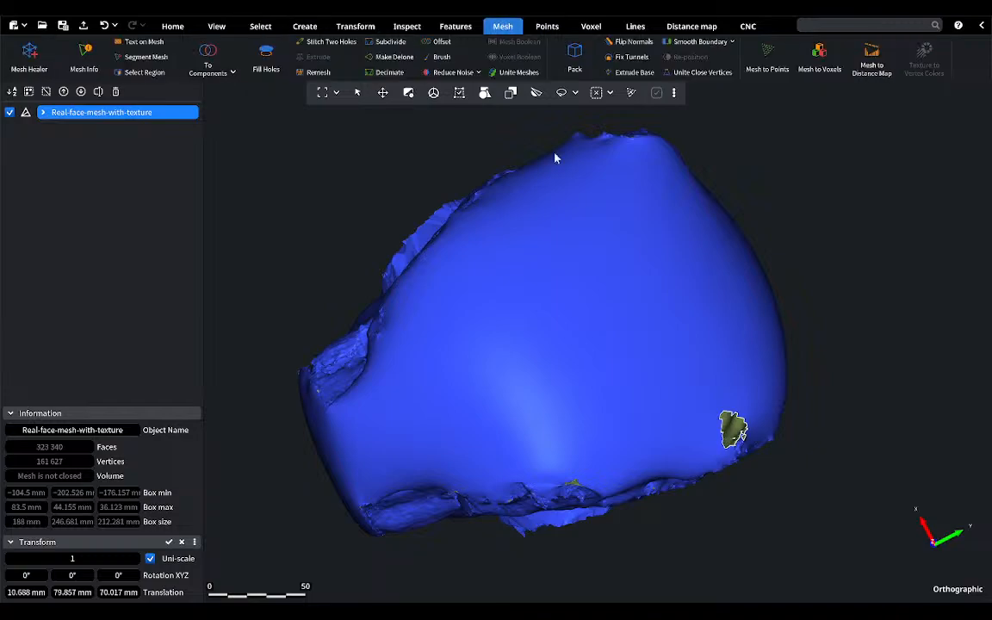
pyautogui.click(439, 57)
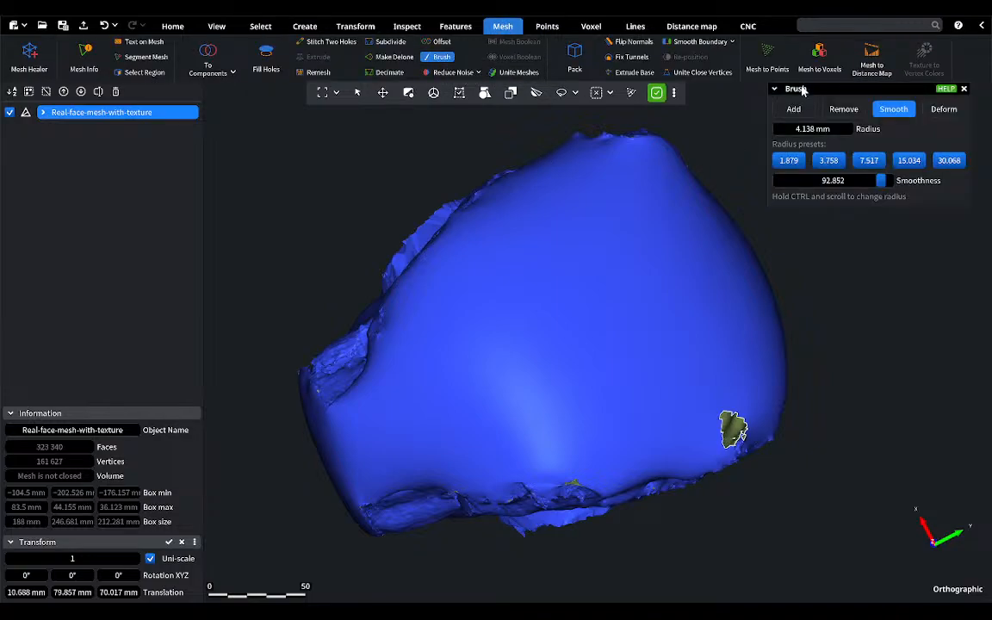
pyautogui.moveTo(802, 89)
pyautogui.mouseDown()
pyautogui.moveTo(763, 288)
pyautogui.moveTo(804, 277)
pyautogui.mouseUp()
pyautogui.click(794, 298)
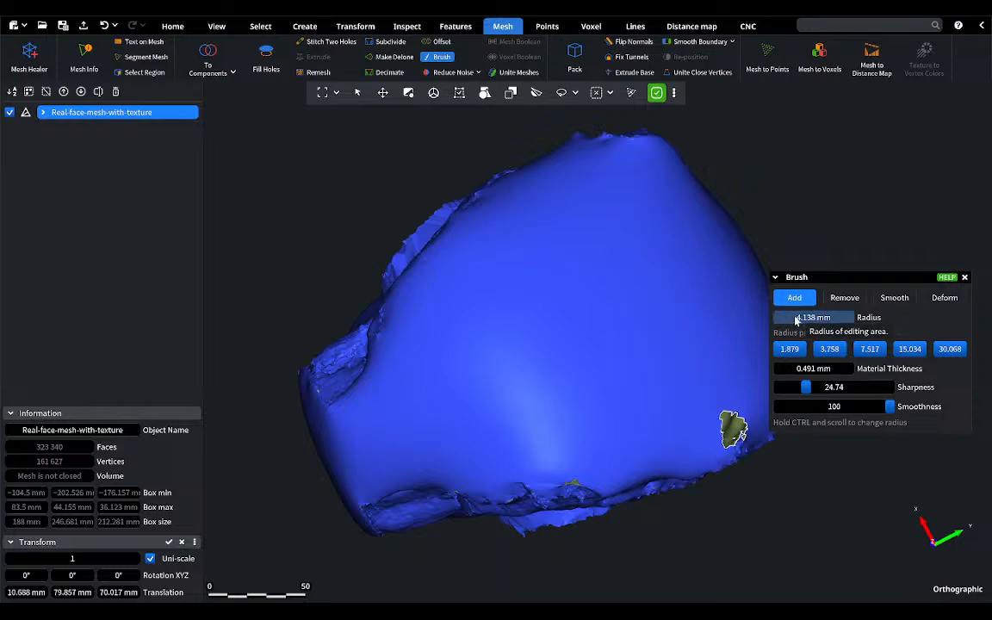
pyautogui.moveTo(796, 320); pyautogui.dragTo(977, 317)
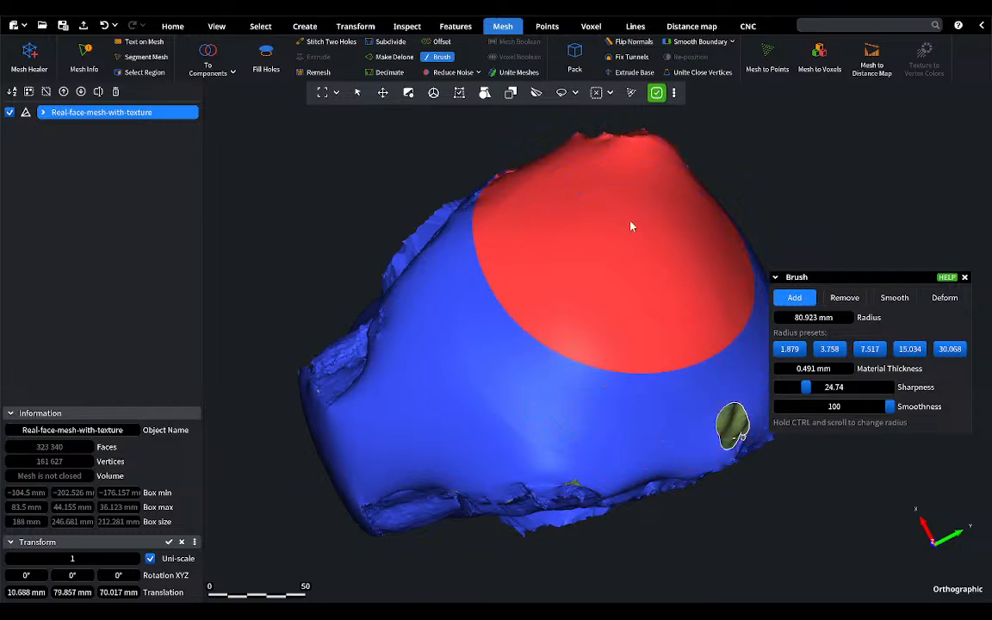
pyautogui.click(892, 298)
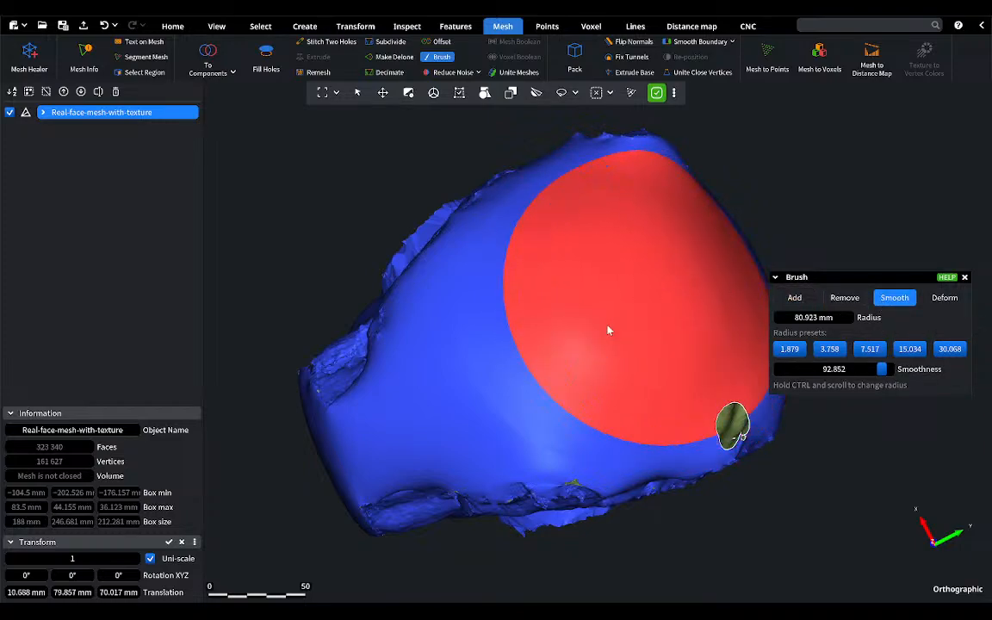
pyautogui.moveTo(528, 399)
pyautogui.mouseDown()
pyautogui.moveTo(668, 276)
pyautogui.moveTo(711, 255)
pyautogui.moveTo(554, 310)
pyautogui.moveTo(678, 289)
pyautogui.moveTo(675, 224)
pyautogui.moveTo(597, 261)
pyautogui.moveTo(596, 348)
pyautogui.mouseUp()
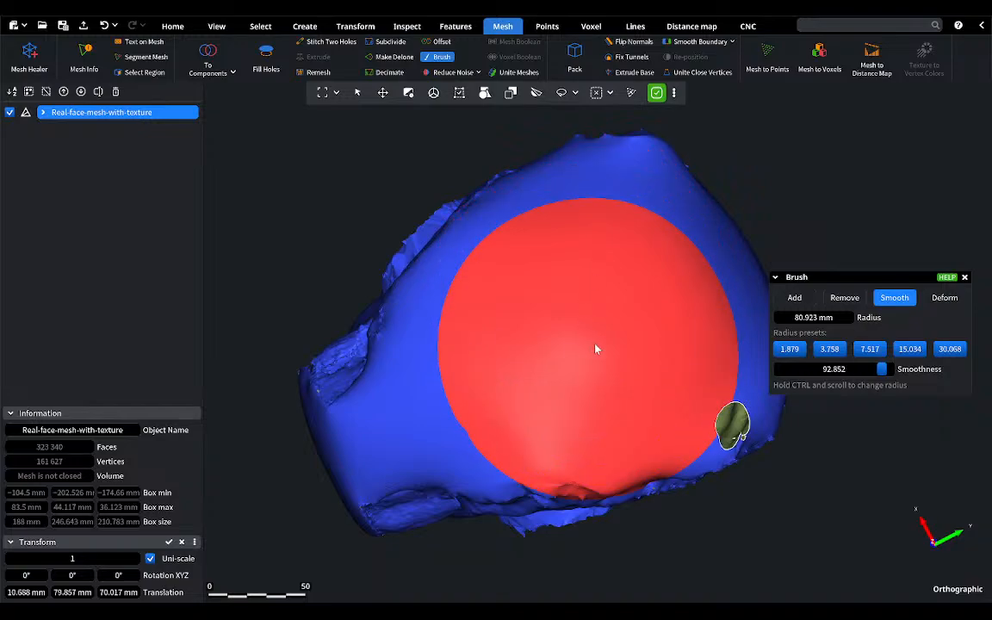
pyautogui.click(965, 278)
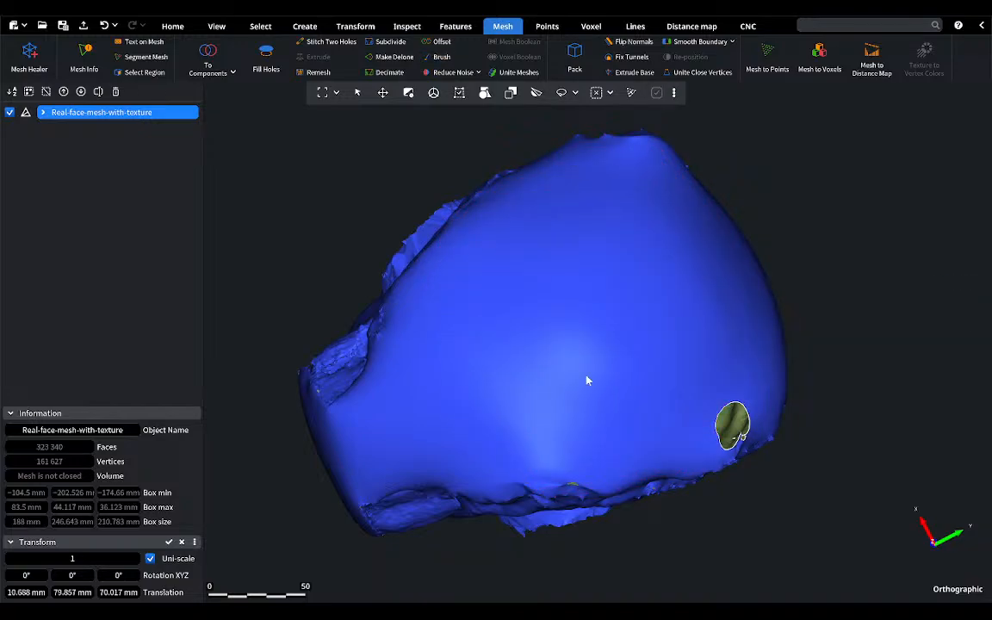
# Step: Rebuild the whole face model with Mesh Healer, keeping the preset voxel size of 0.779912 mm, and close the tool
pyautogui.moveTo(627, 365); pyautogui.dragTo(463, 262, button='right')
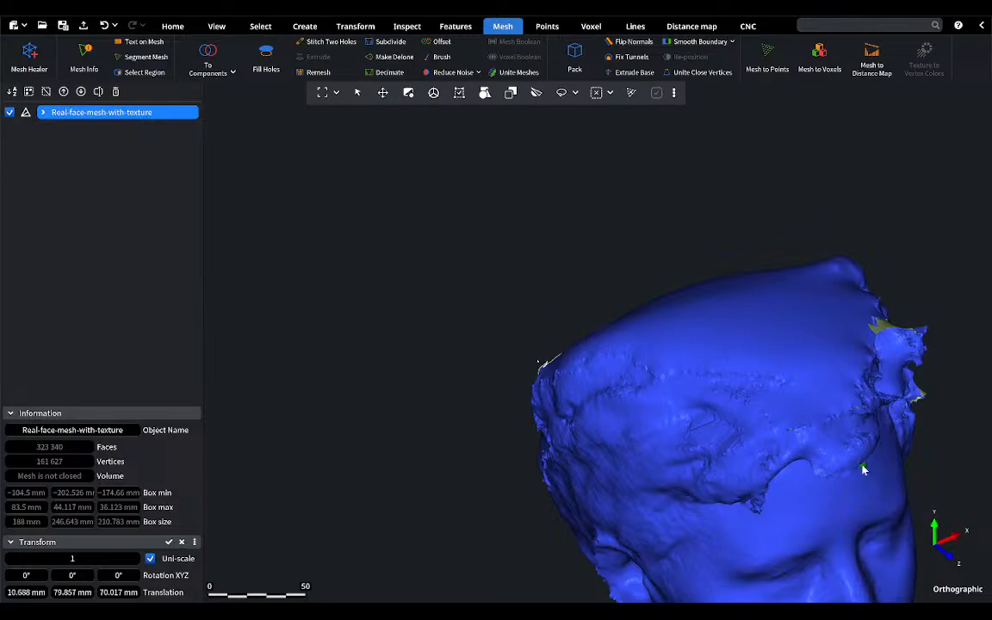
pyautogui.moveTo(862, 467); pyautogui.dragTo(842, 489, button='right')
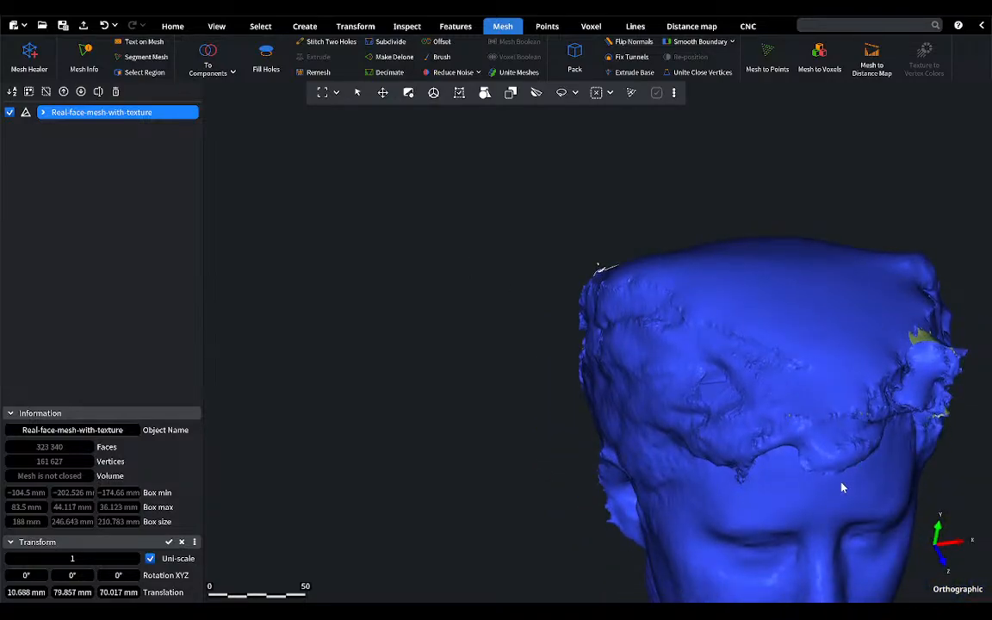
pyautogui.moveTo(842, 489); pyautogui.dragTo(576, 372, button='middle')
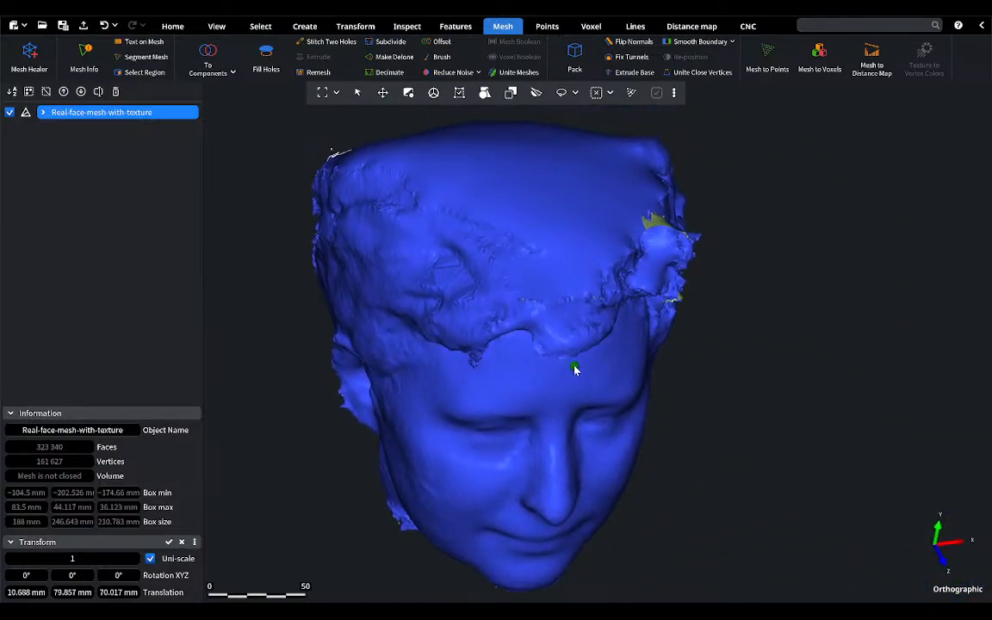
pyautogui.moveTo(571, 365); pyautogui.dragTo(544, 334, button='right')
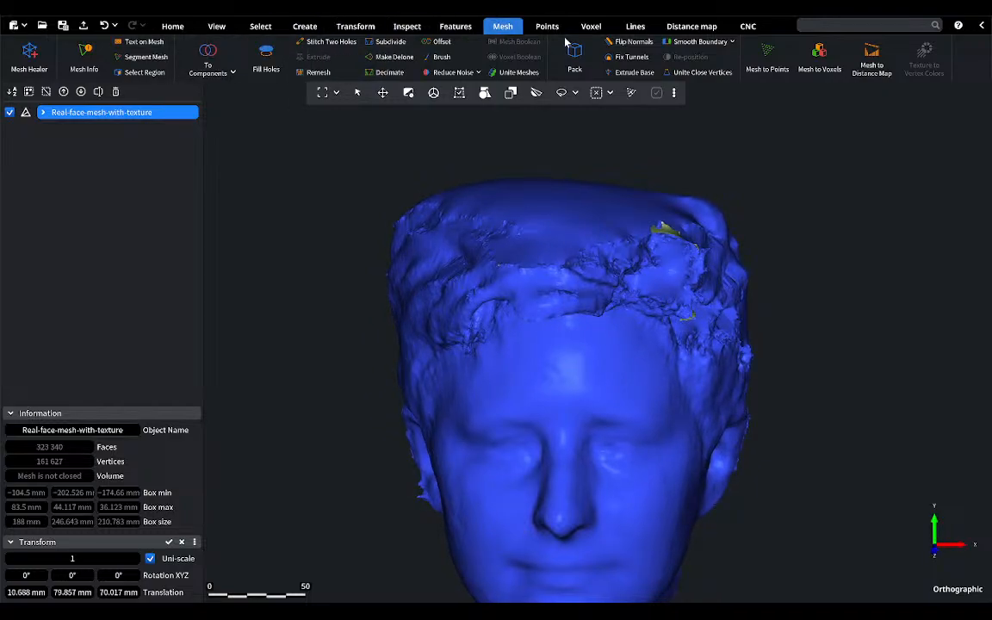
pyautogui.click(22, 64)
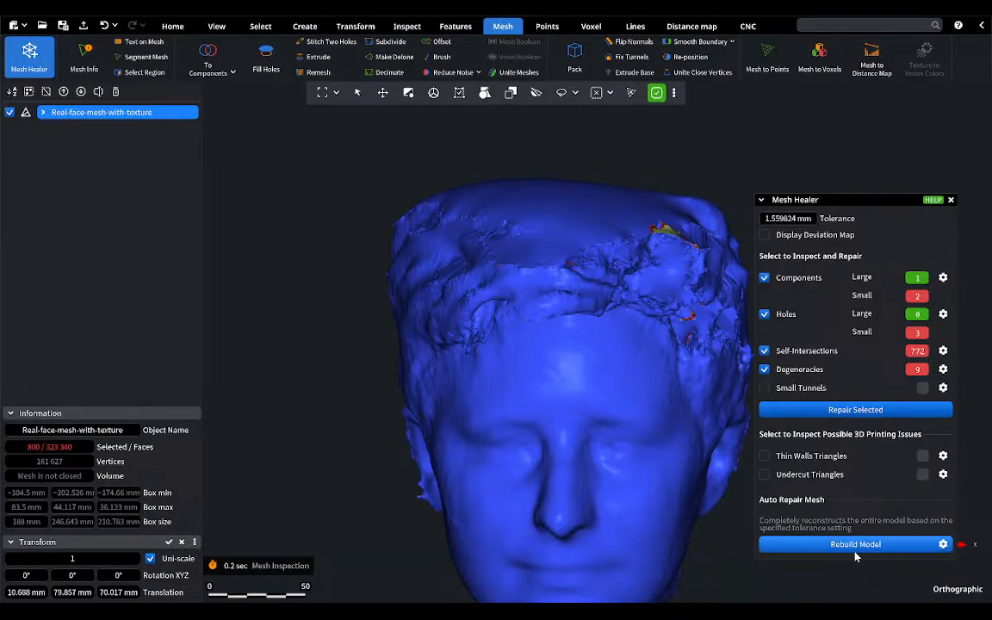
pyautogui.click(942, 545)
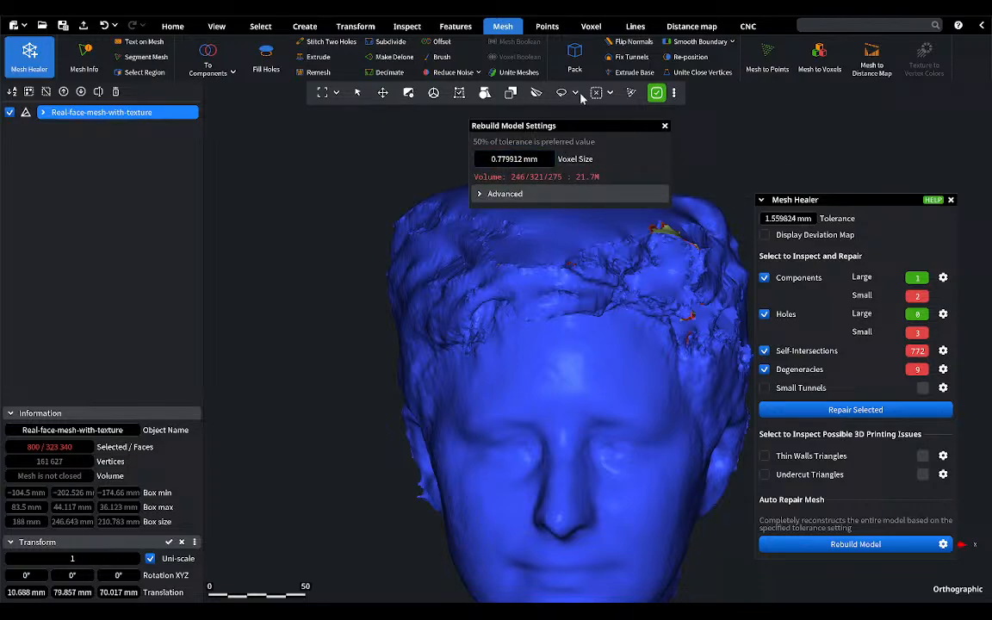
pyautogui.click(665, 126)
pyautogui.click(838, 546)
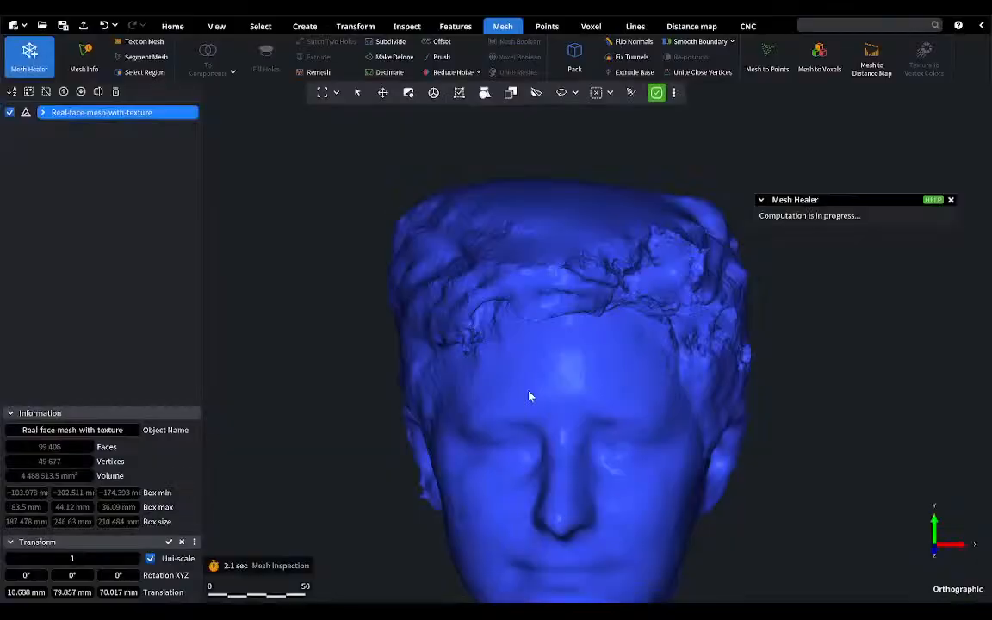
pyautogui.moveTo(554, 392)
pyautogui.mouseDown(button='middle')
pyautogui.moveTo(536, 326)
pyautogui.moveTo(516, 304)
pyautogui.mouseUp(button='middle')
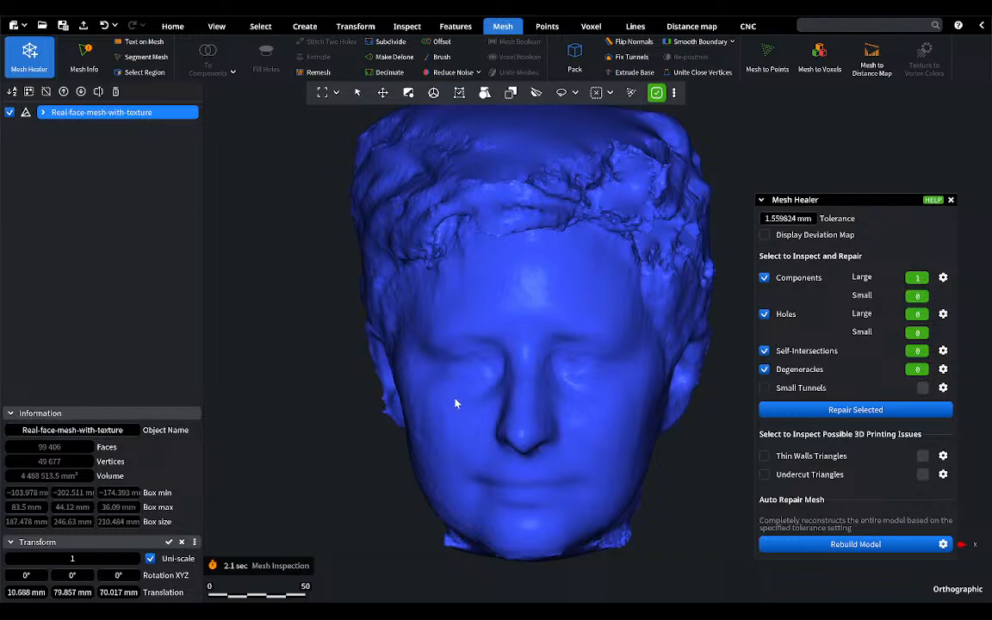
pyautogui.moveTo(489, 399)
pyautogui.mouseDown(button='middle')
pyautogui.moveTo(444, 398)
pyautogui.moveTo(520, 376)
pyautogui.moveTo(508, 411)
pyautogui.moveTo(496, 393)
pyautogui.mouseUp(button='middle')
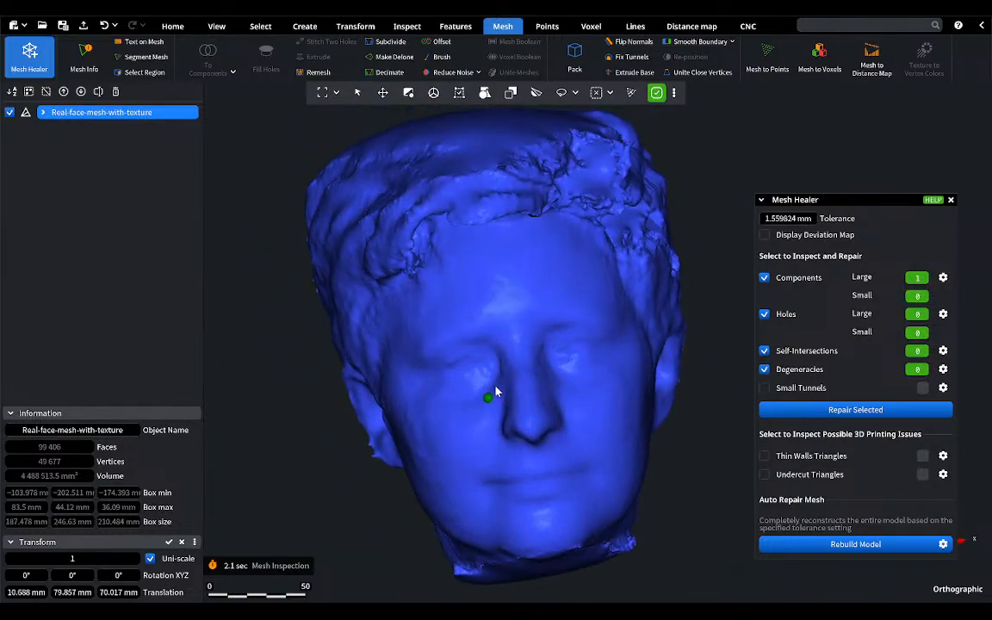
pyautogui.click(951, 199)
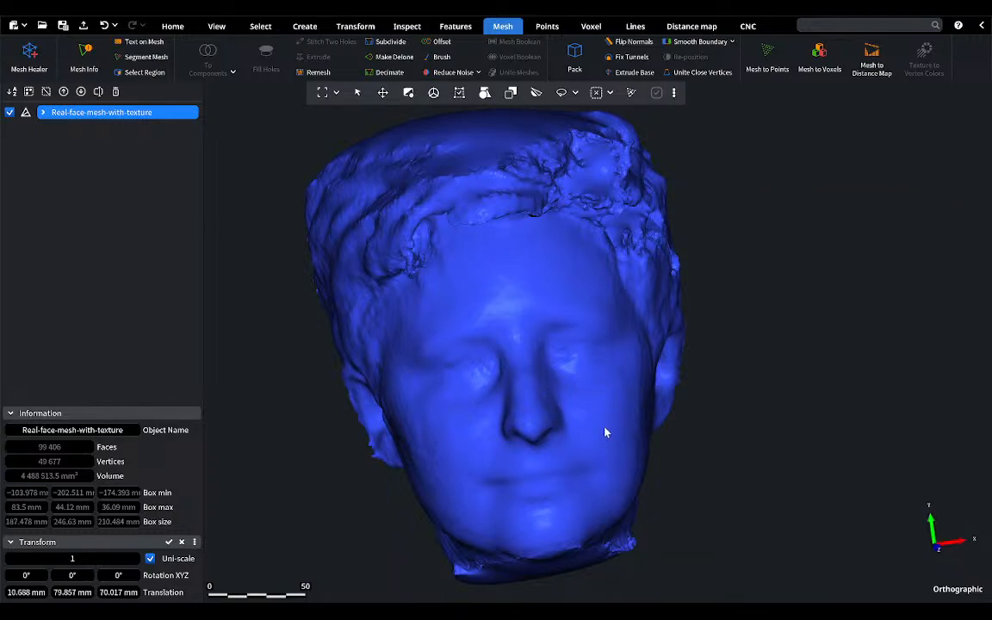
# Step: Create a plane feature from four points on the flat underside of the neck and refine it with a 0.1 mm distance limit
pyautogui.moveTo(551, 336)
pyautogui.mouseDown(button='middle')
pyautogui.moveTo(612, 333)
pyautogui.moveTo(549, 323)
pyautogui.moveTo(543, 351)
pyautogui.mouseUp(button='middle')
pyautogui.moveTo(543, 342); pyautogui.dragTo(541, 346, button='middle')
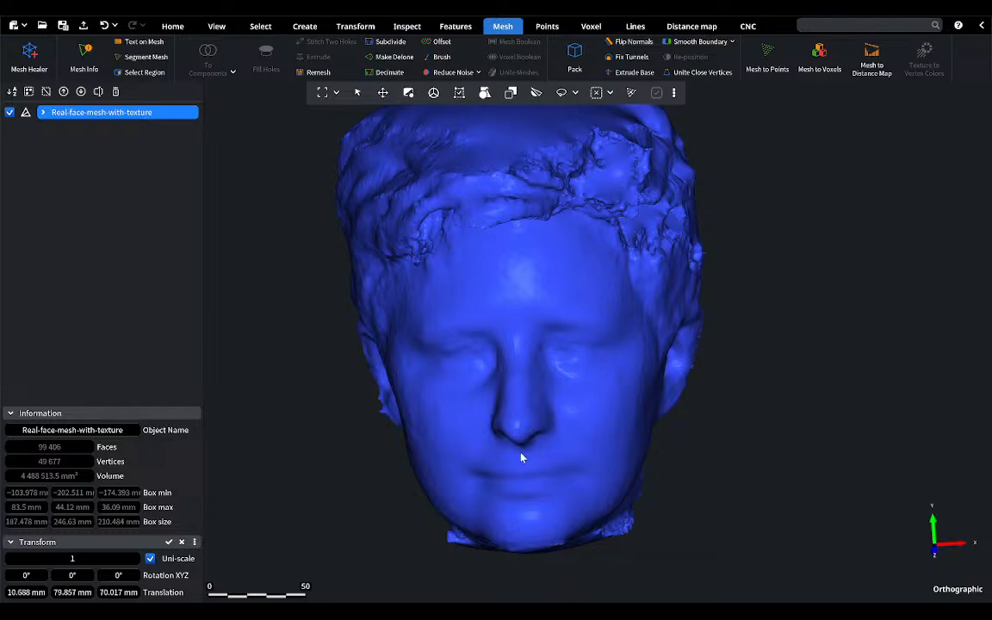
pyautogui.moveTo(537, 427)
pyautogui.mouseDown(button='middle')
pyautogui.moveTo(527, 405)
pyautogui.moveTo(539, 259)
pyautogui.moveTo(540, 496)
pyautogui.moveTo(571, 266)
pyautogui.moveTo(564, 243)
pyautogui.mouseUp(button='middle')
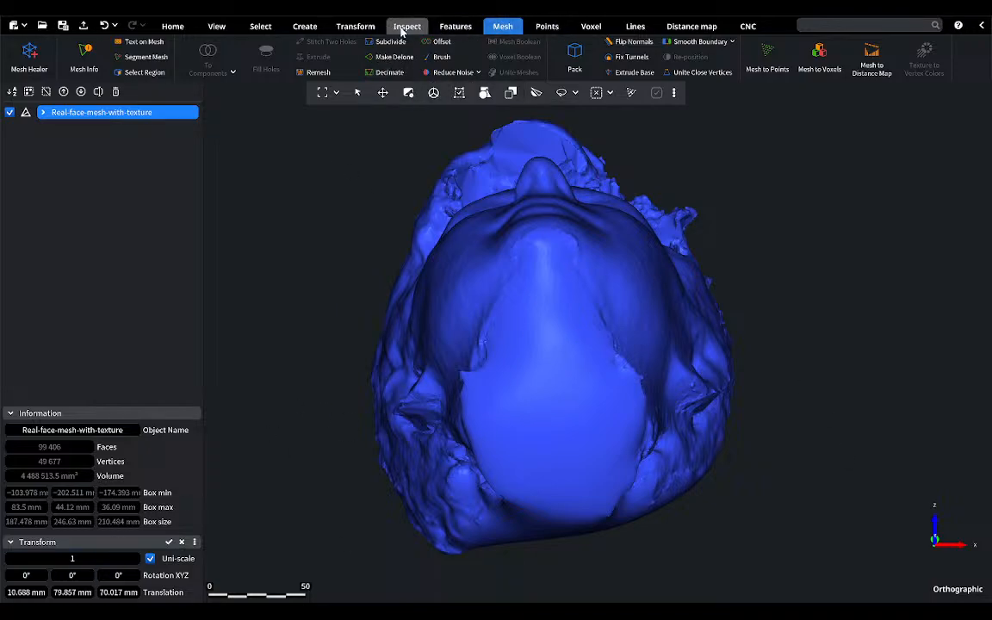
pyautogui.click(473, 29)
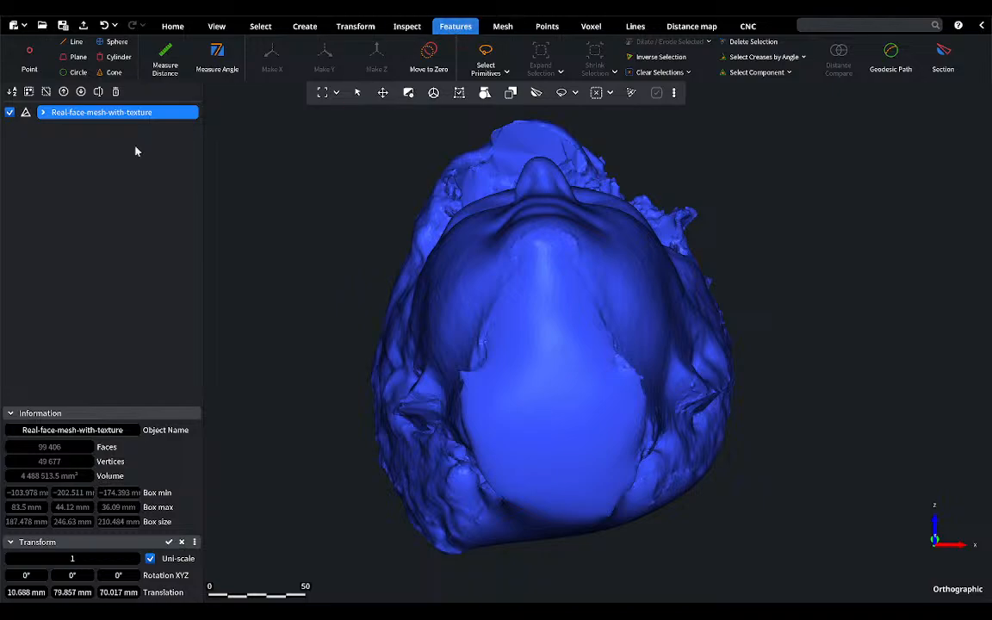
pyautogui.click(76, 57)
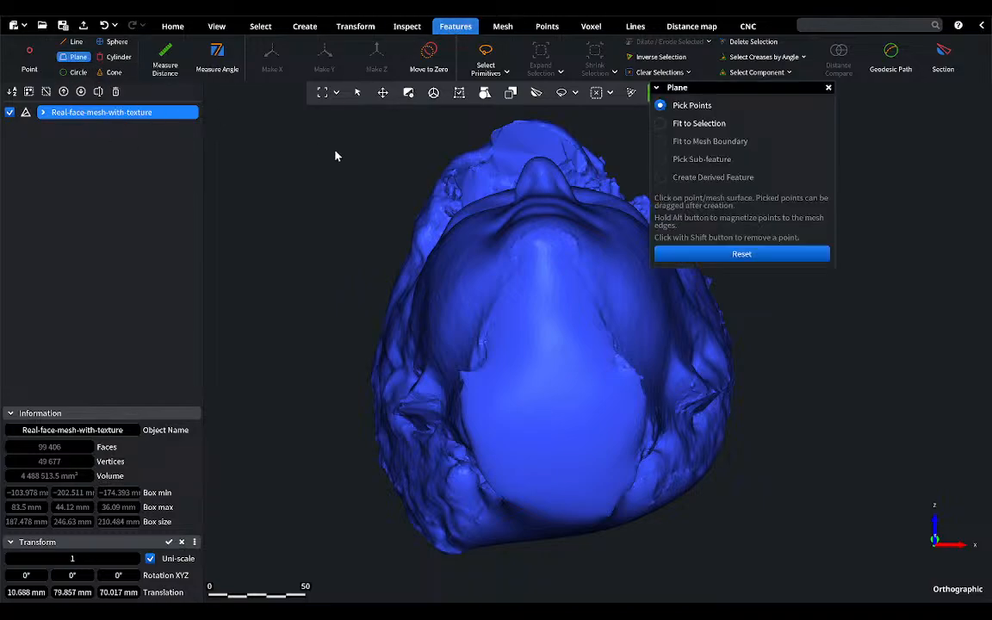
pyautogui.click(494, 378)
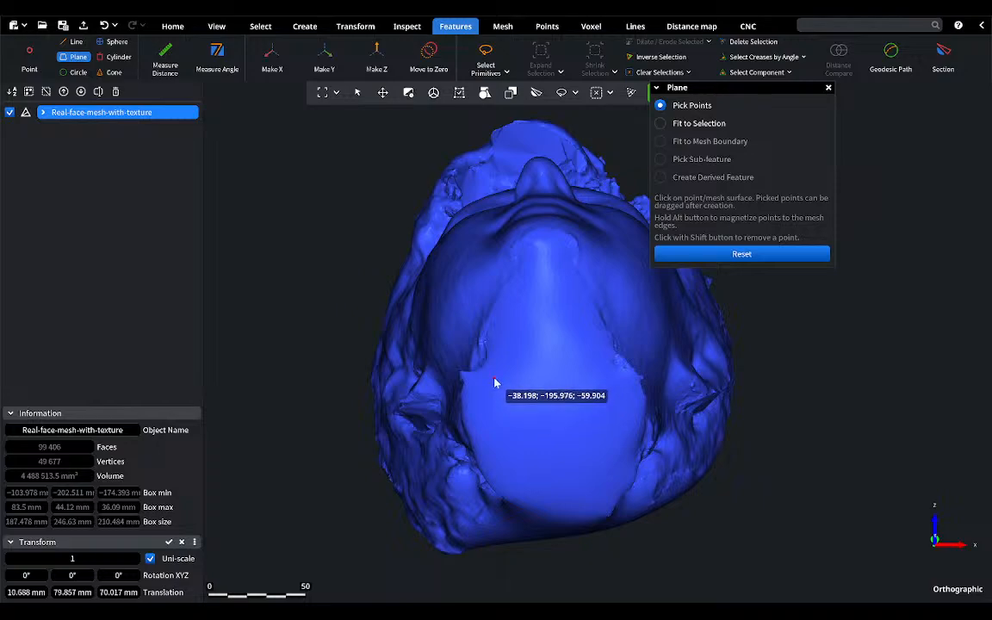
pyautogui.click(526, 483)
pyautogui.click(601, 475)
pyautogui.click(600, 362)
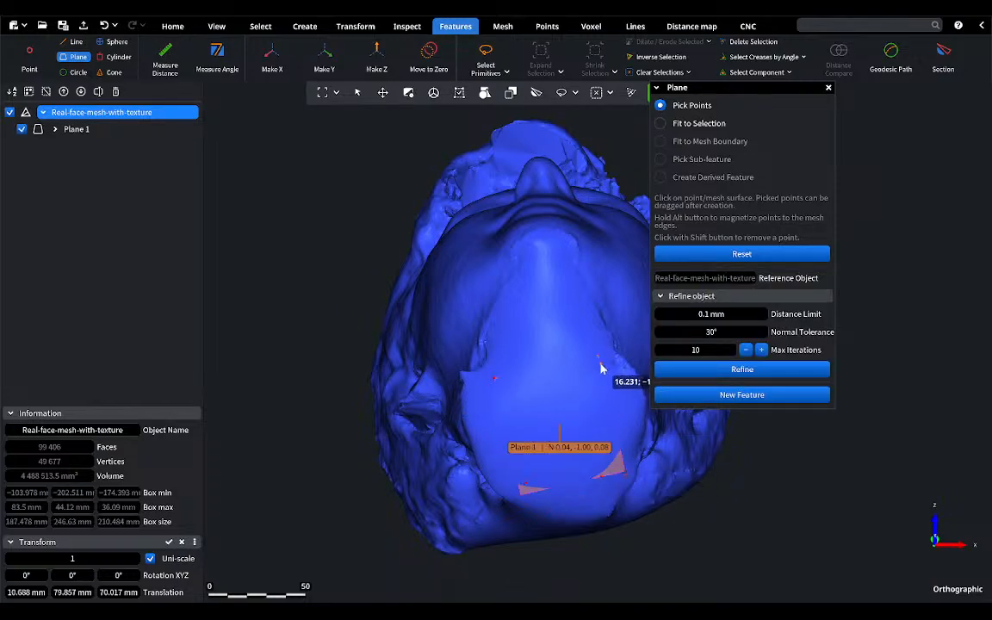
pyautogui.click(743, 368)
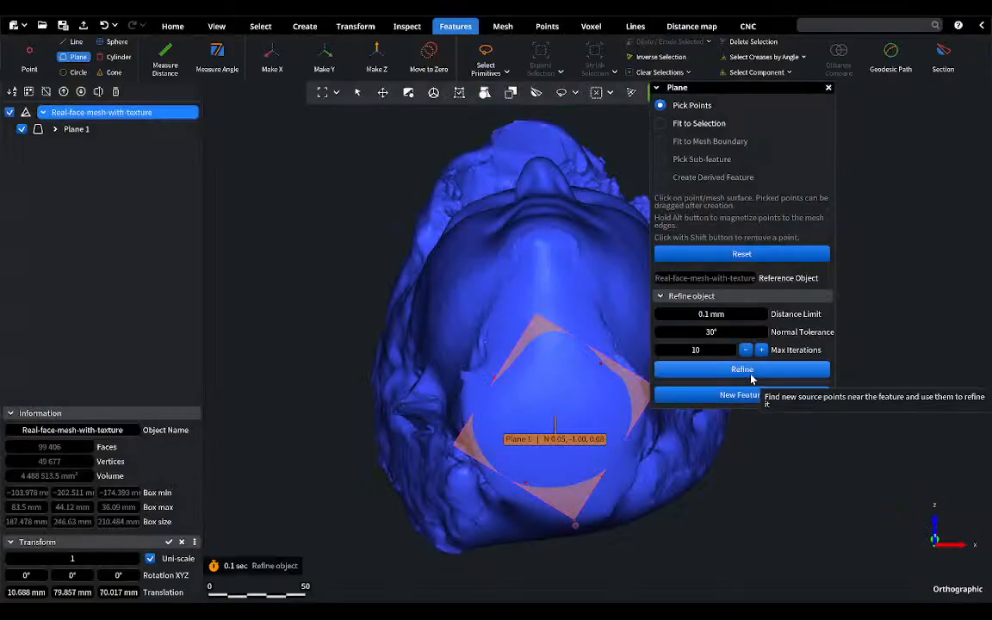
# Step: Close the plane tool, orient the face model to the neck plane with Make Z, and flip it so the head stands upright
pyautogui.click(829, 88)
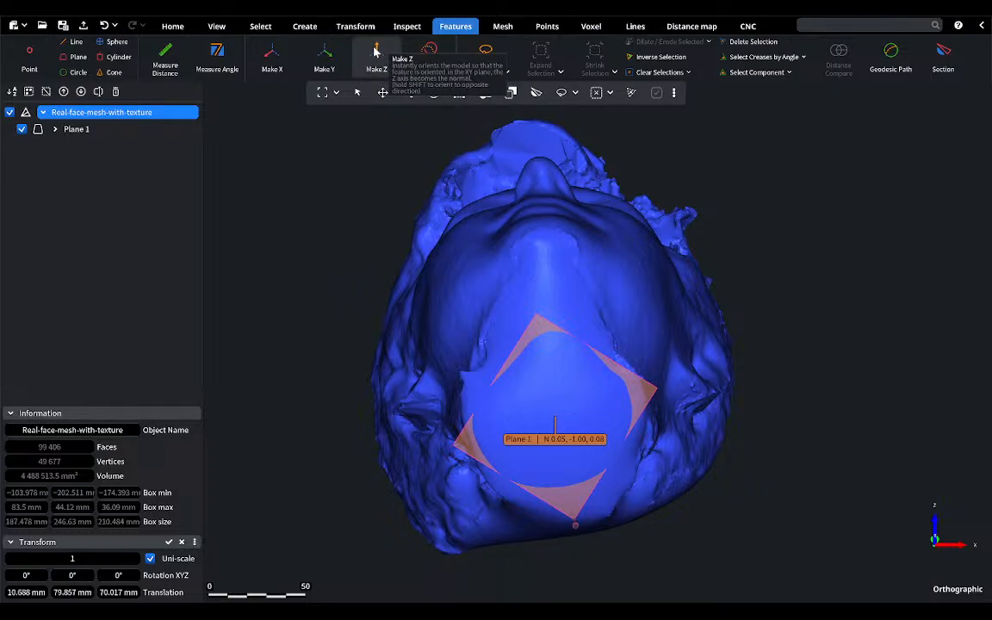
pyautogui.click(374, 51)
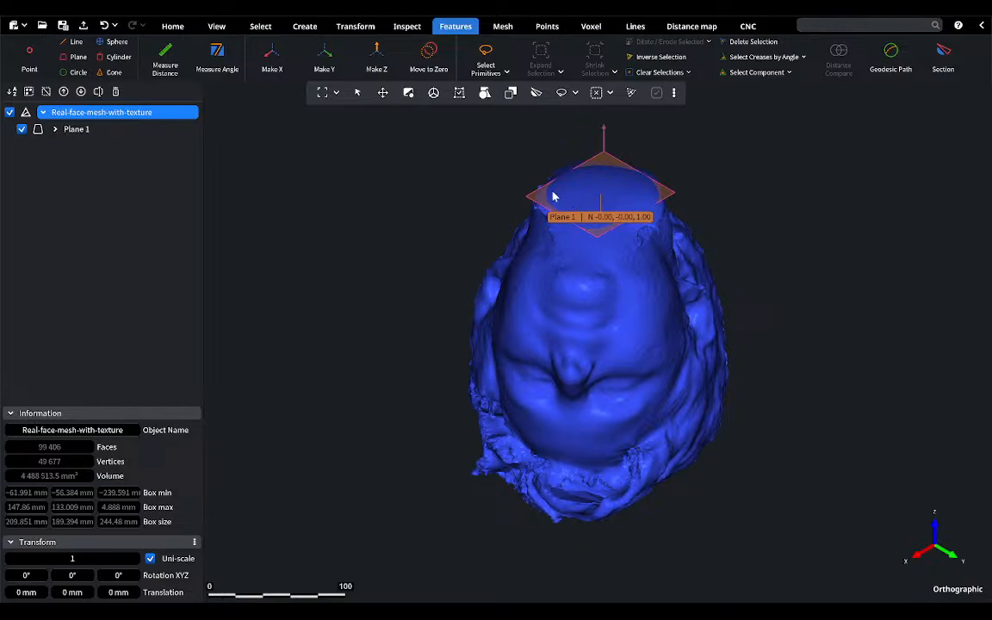
pyautogui.click(376, 58)
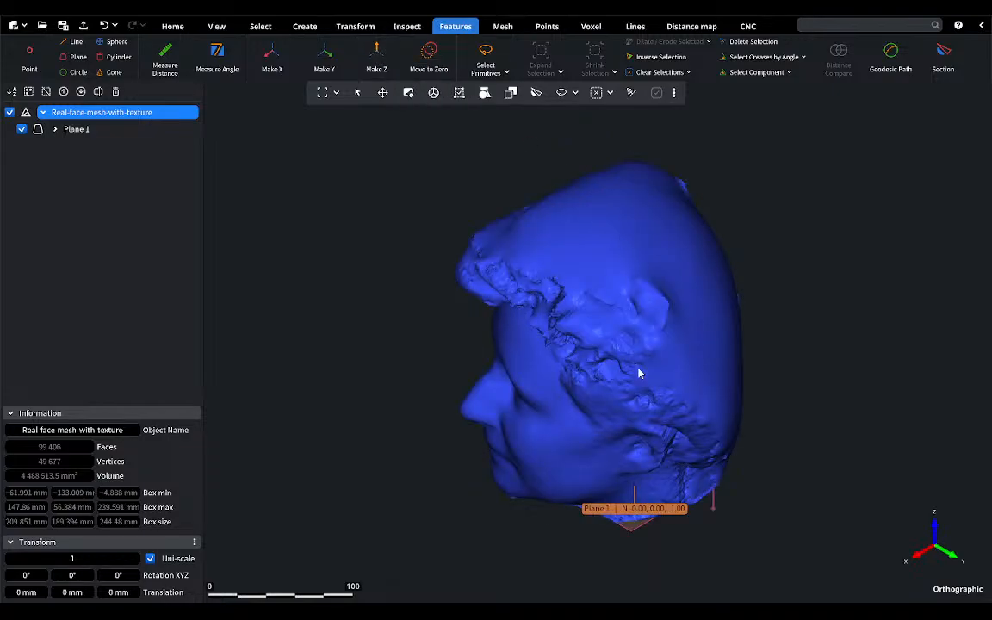
# Step: Remove the Plane 1 feature from the face model without deleting the mesh, and make the face mesh the visible, selected object
pyautogui.click(9, 112)
pyautogui.click(69, 129)
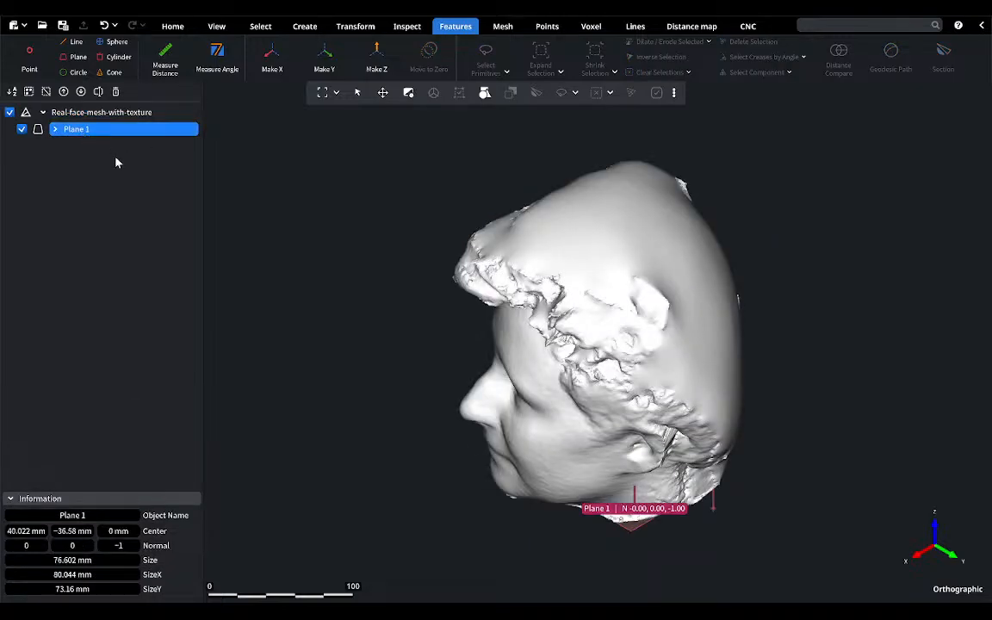
pyautogui.click(9, 113)
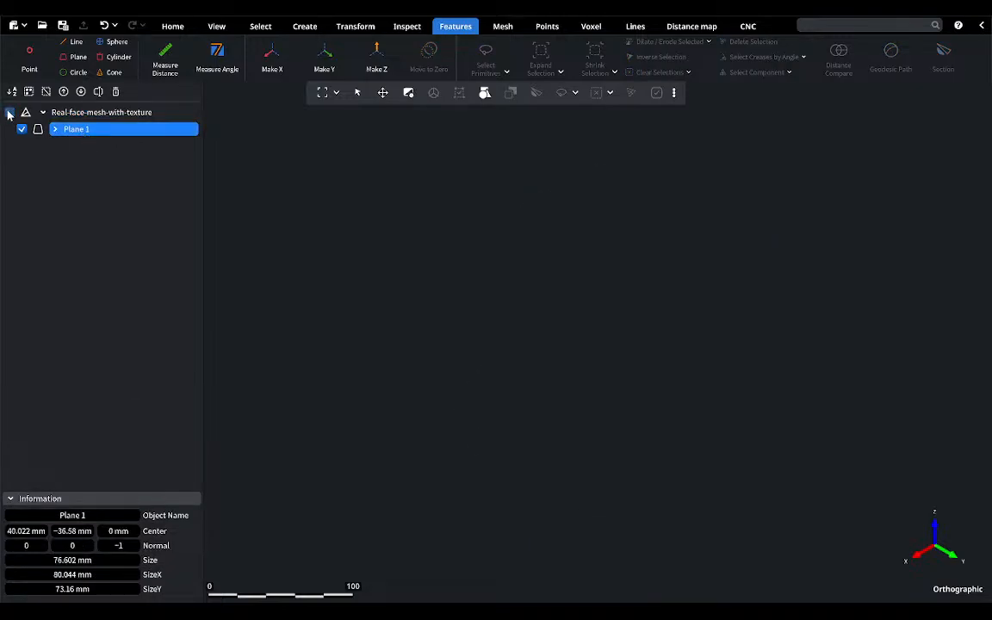
pyautogui.click(115, 92)
pyautogui.click(77, 113)
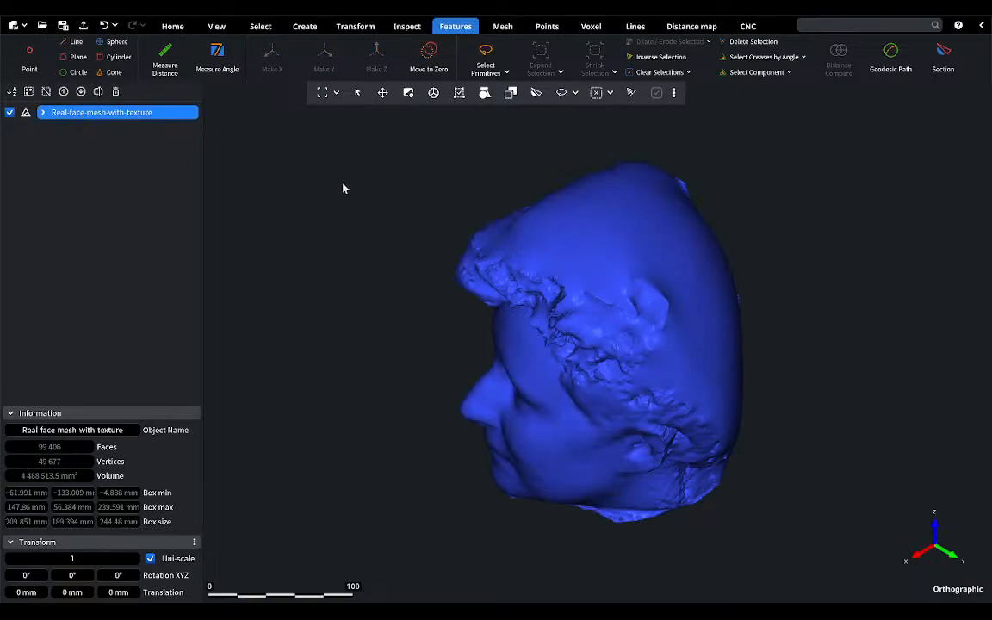
# Step: Select the flat underside of the neck with a lasso limited to visible faces, and close the selection tool
pyautogui.moveTo(574, 341); pyautogui.dragTo(637, 283, button='right')
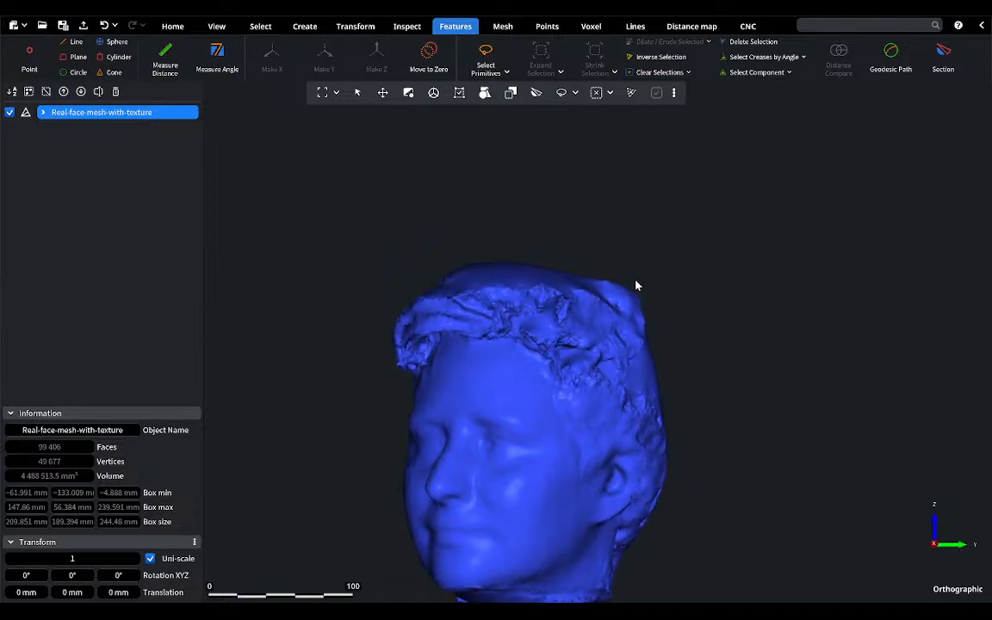
pyautogui.moveTo(540, 466); pyautogui.dragTo(558, 331, button='middle')
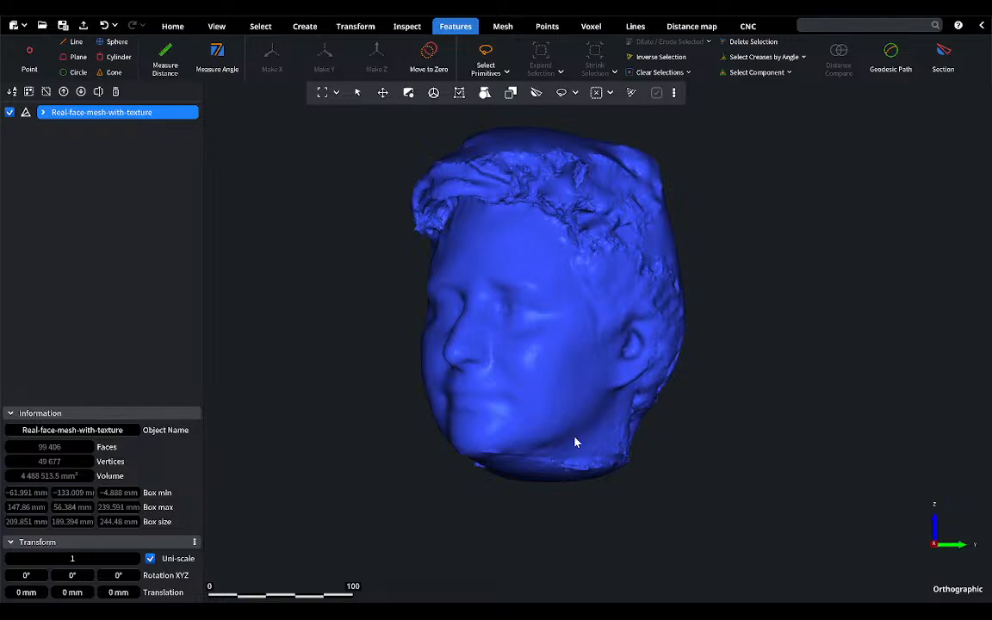
pyautogui.moveTo(567, 428); pyautogui.dragTo(558, 344, button='right')
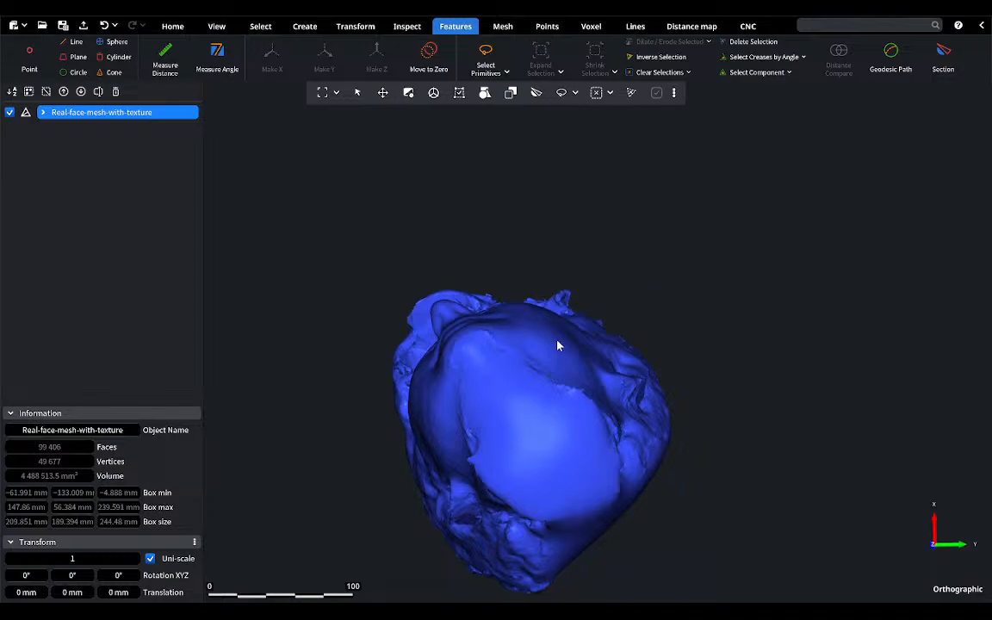
pyautogui.scroll(3, 527, 415)
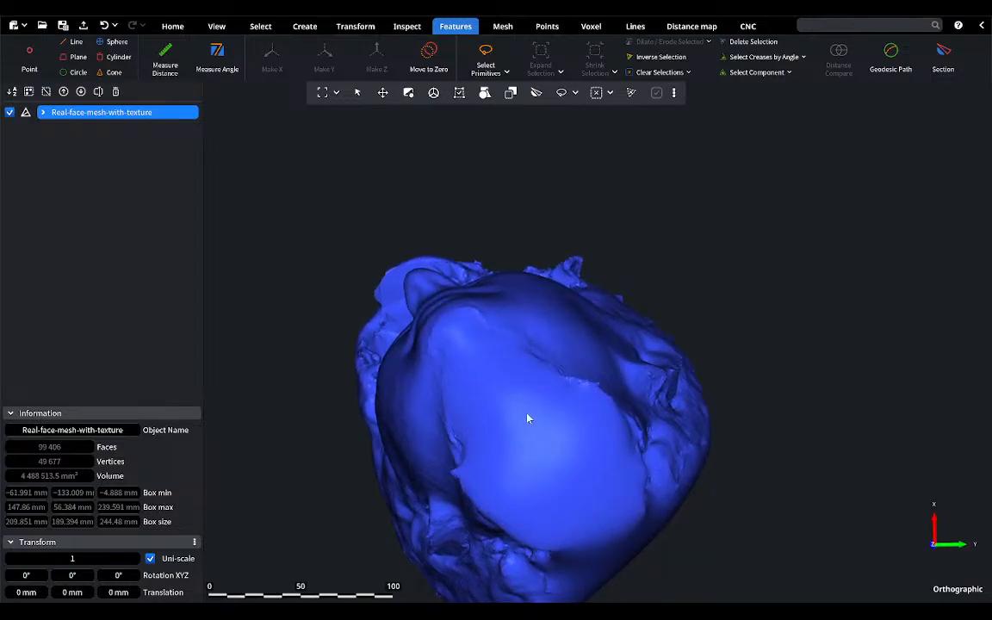
pyautogui.click(261, 26)
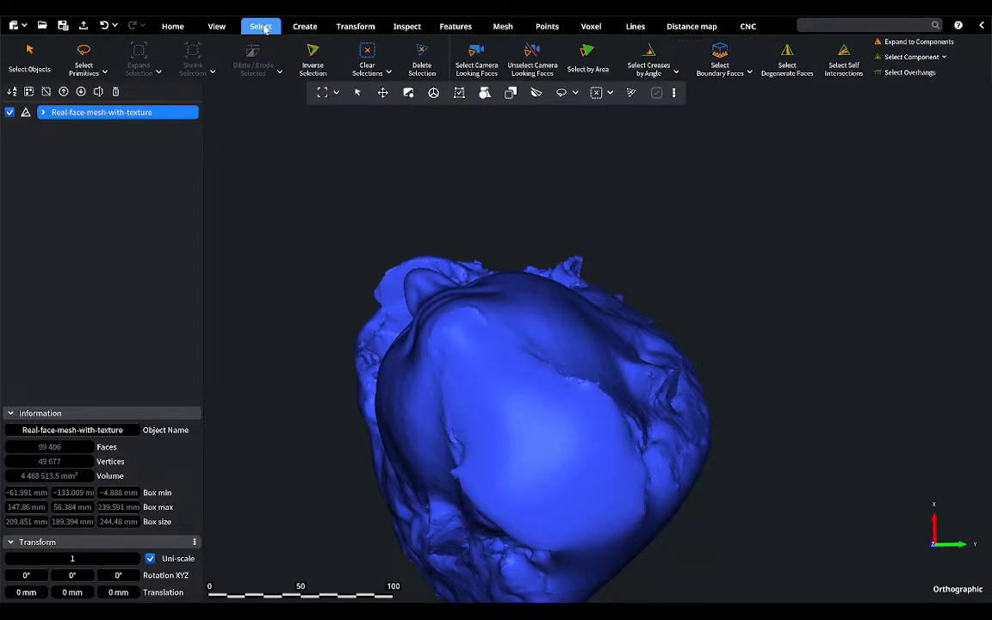
pyautogui.click(87, 61)
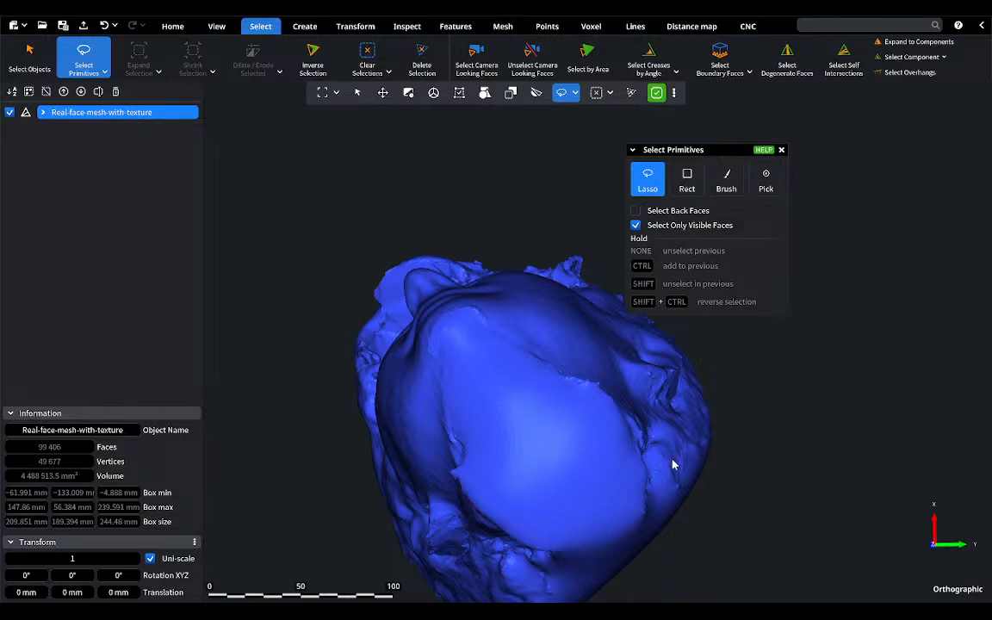
pyautogui.moveTo(634, 451)
pyautogui.mouseDown()
pyautogui.moveTo(507, 409)
pyautogui.moveTo(472, 499)
pyautogui.moveTo(563, 537)
pyautogui.moveTo(635, 513)
pyautogui.moveTo(628, 451)
pyautogui.mouseUp()
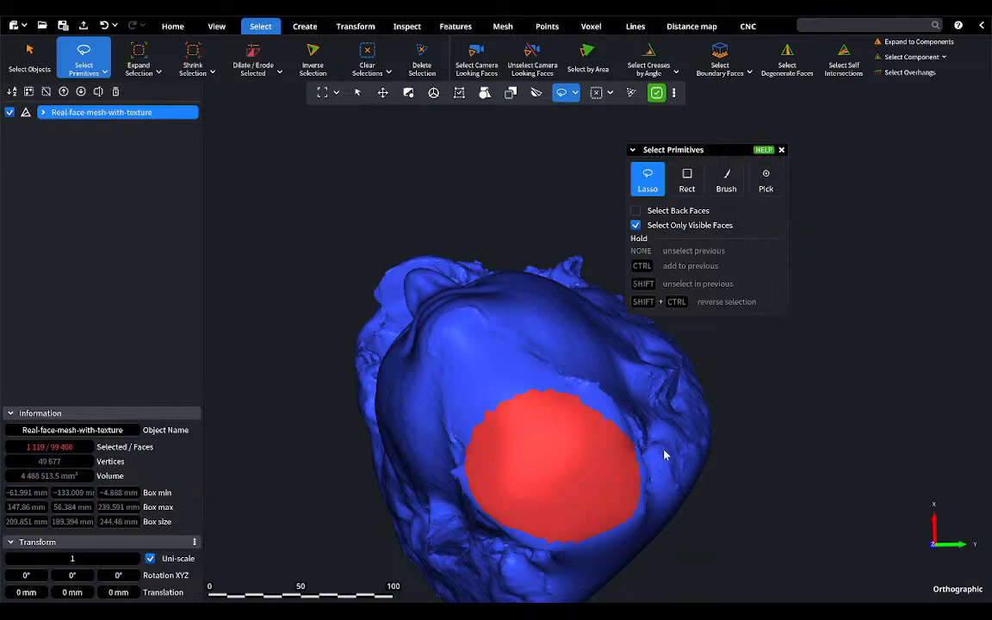
pyautogui.click(781, 151)
# Step: Switch to the top view and extrude a base from the selected neck faces with Extrude Base, keeping its preset options
pyautogui.moveTo(611, 313); pyautogui.dragTo(594, 379, button='middle')
pyautogui.click(213, 27)
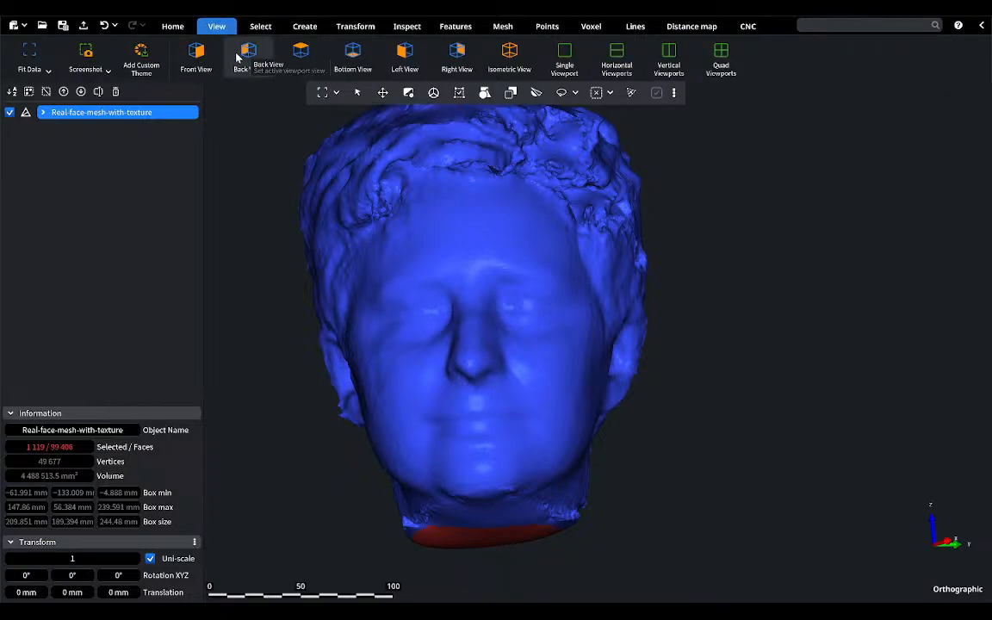
pyautogui.click(301, 57)
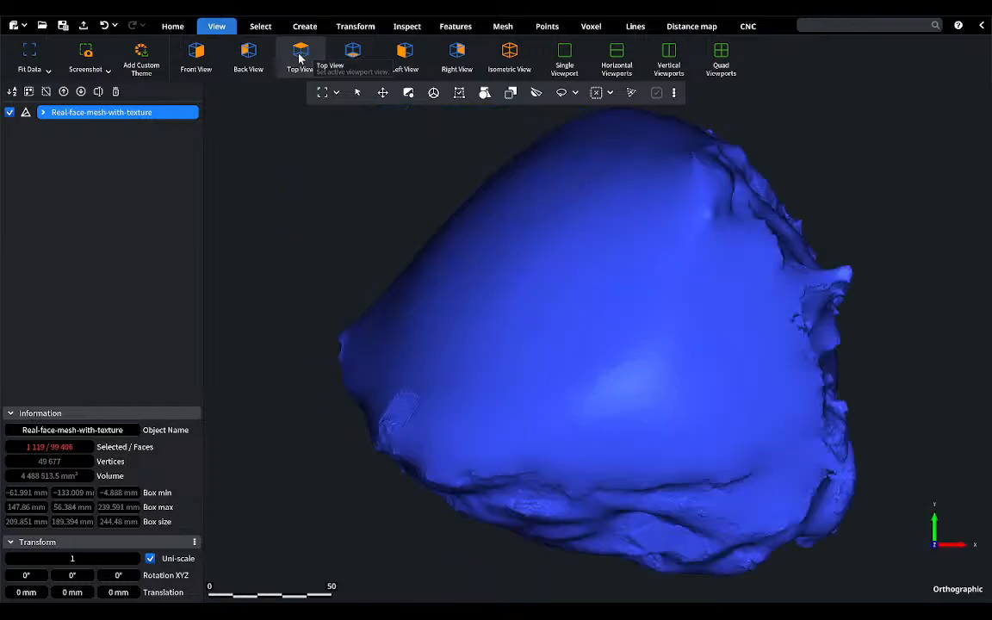
pyautogui.click(500, 27)
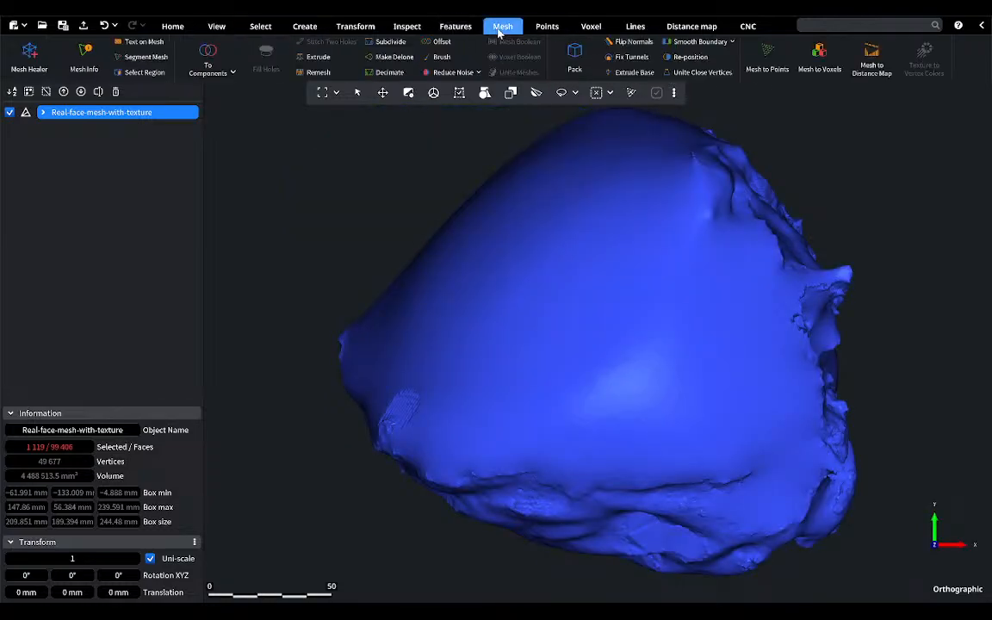
pyautogui.click(632, 73)
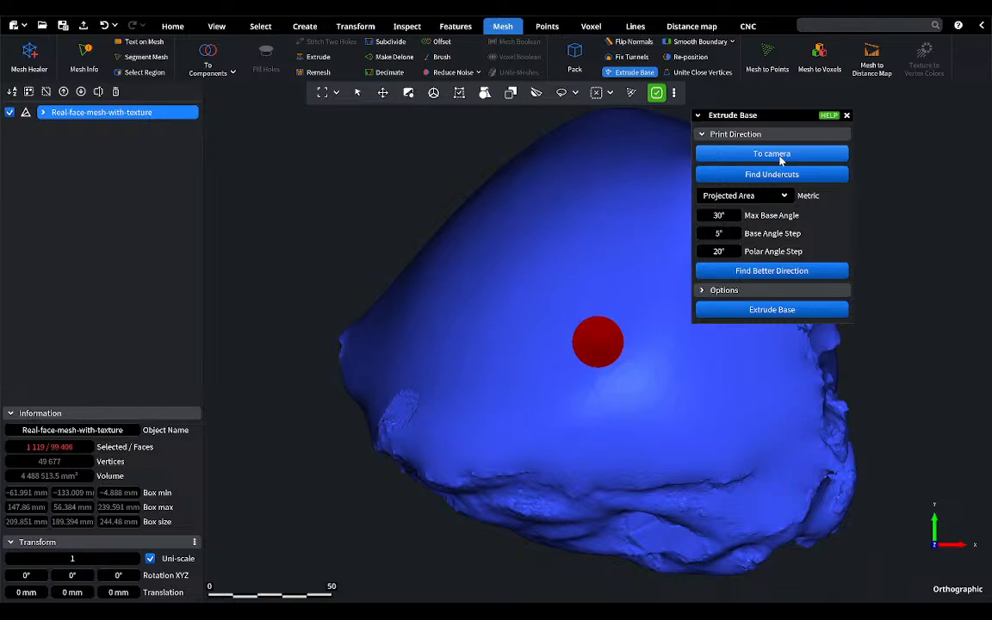
pyautogui.click(761, 309)
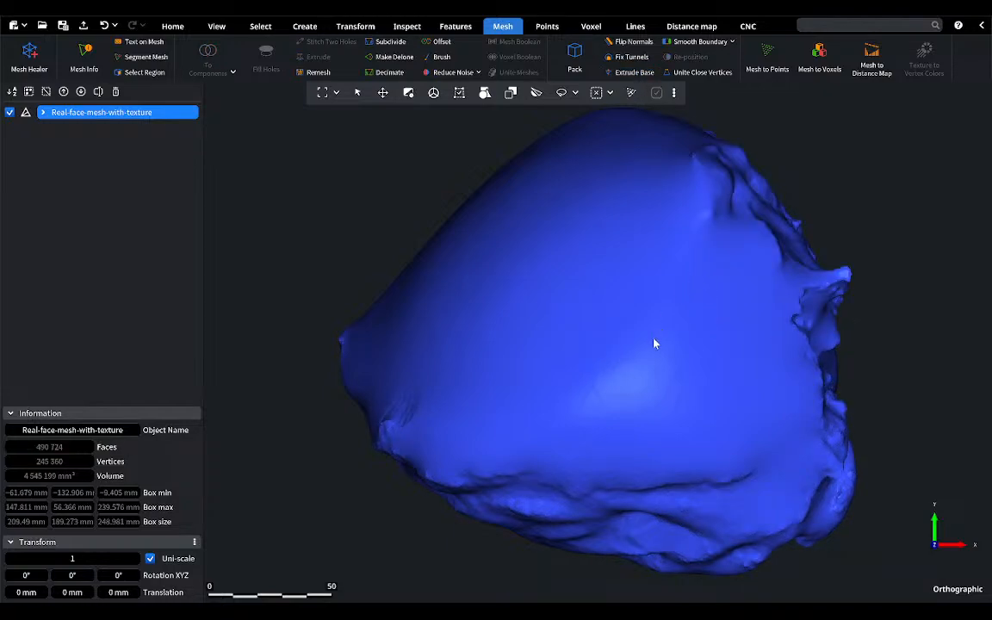
# Step: Inspect the face with its new base in Mesh Healer, repair the selected issues including degeneracies, and close the tool
pyautogui.moveTo(655, 344); pyautogui.dragTo(647, 272, button='right')
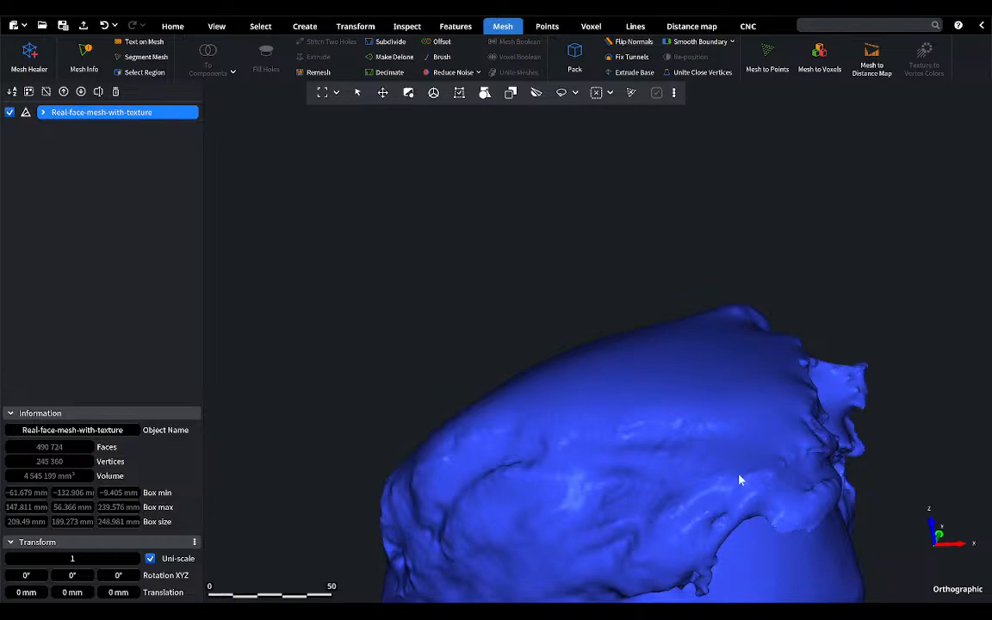
pyautogui.moveTo(738, 480); pyautogui.dragTo(644, 163, button='right')
pyautogui.moveTo(673, 345)
pyautogui.mouseDown(button='right')
pyautogui.moveTo(558, 345)
pyautogui.moveTo(675, 353)
pyautogui.moveTo(673, 362)
pyautogui.moveTo(607, 316)
pyautogui.moveTo(661, 329)
pyautogui.moveTo(601, 327)
pyautogui.mouseUp(button='right')
pyautogui.scroll(-3, 674, 362)
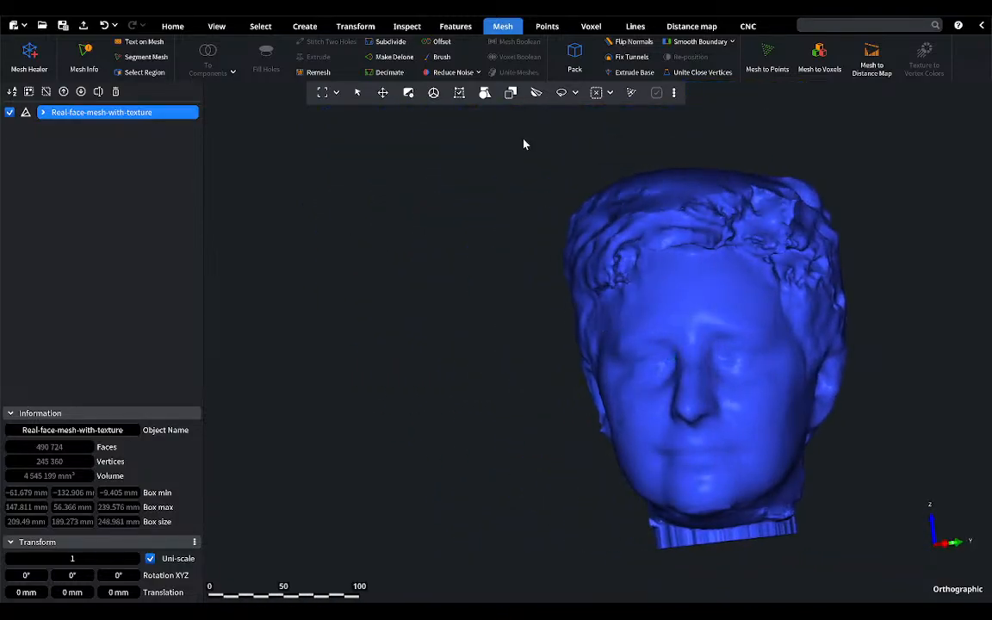
pyautogui.click(48, 62)
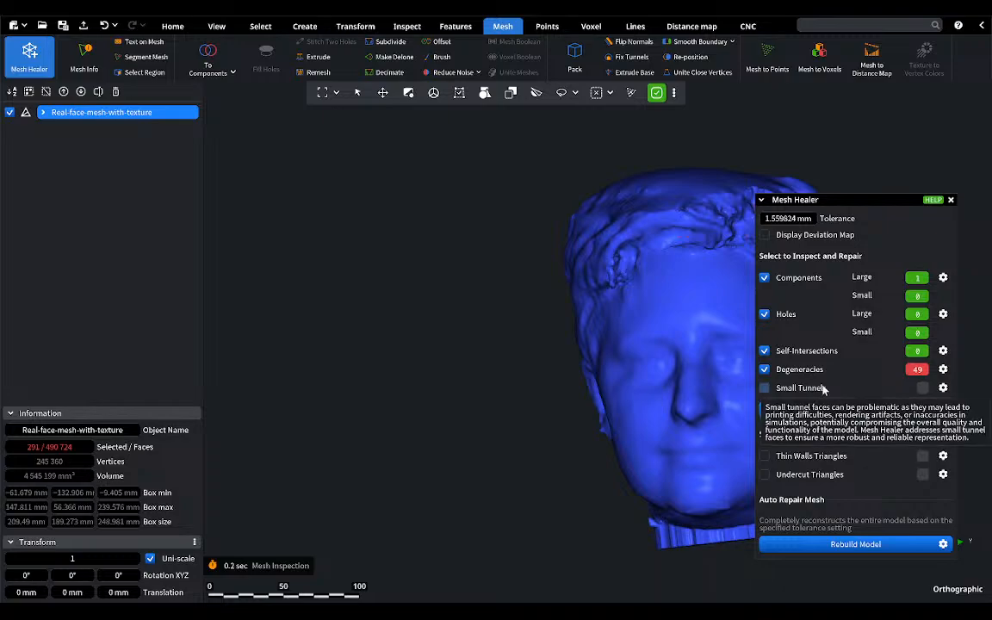
pyautogui.click(874, 410)
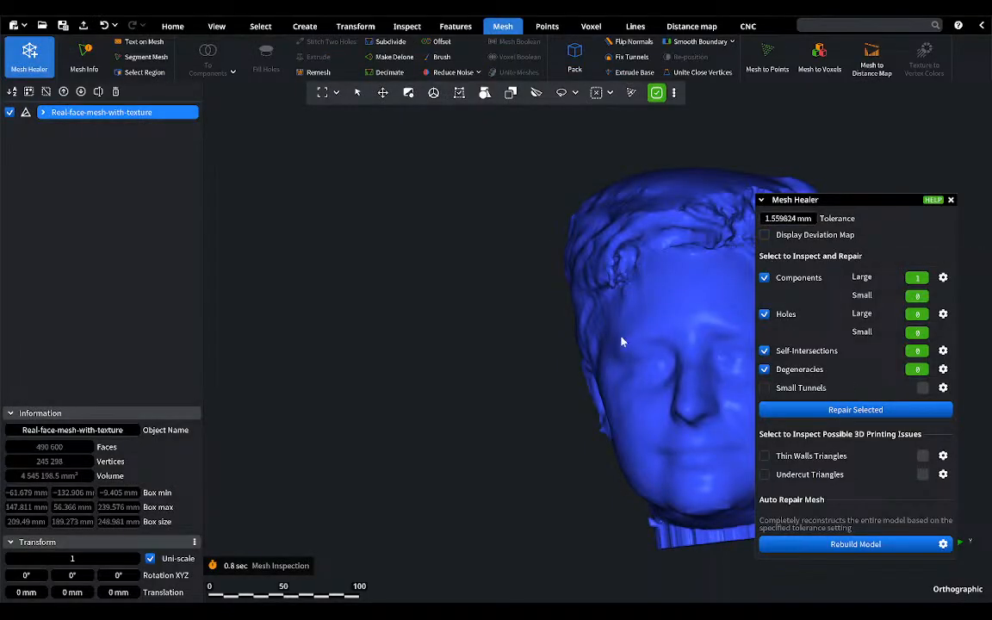
pyautogui.moveTo(674, 333); pyautogui.dragTo(474, 318, button='middle')
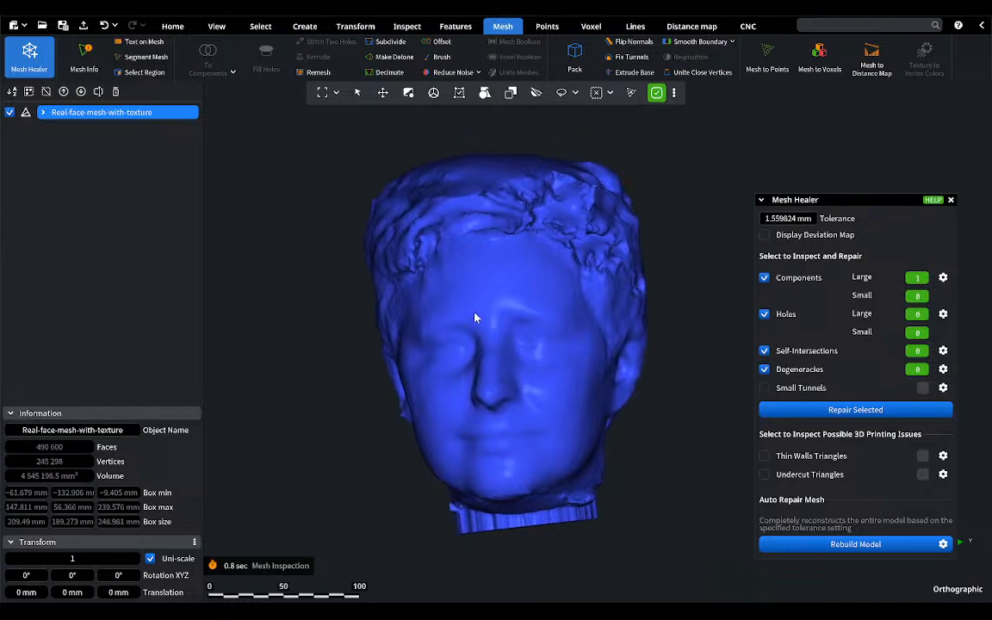
pyautogui.click(950, 200)
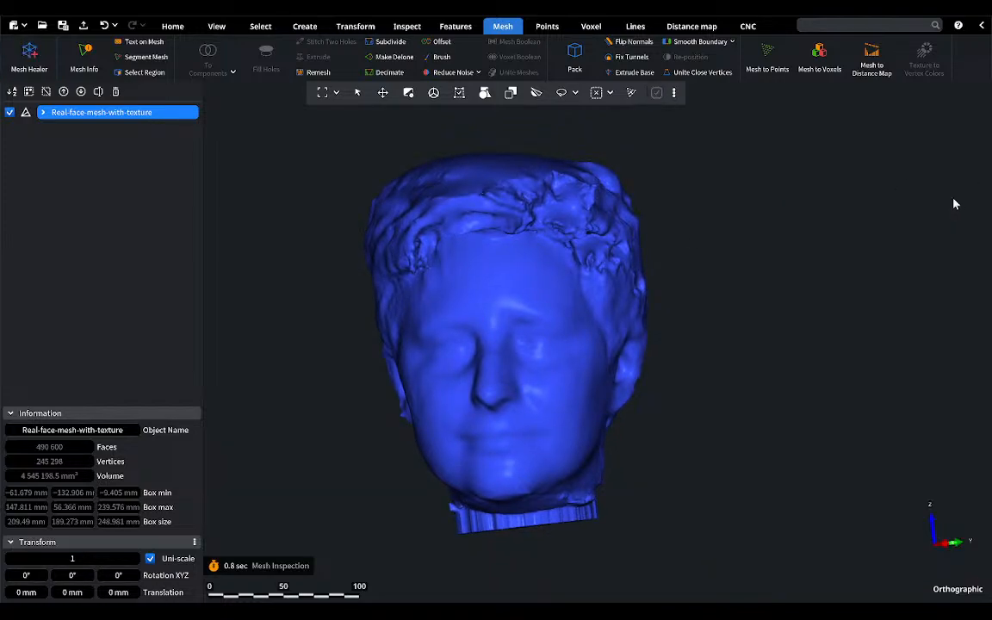
# Step: Remove the finished face mesh from the scene and open the eight owl point clouds, owl1 to owl8
pyautogui.click(115, 92)
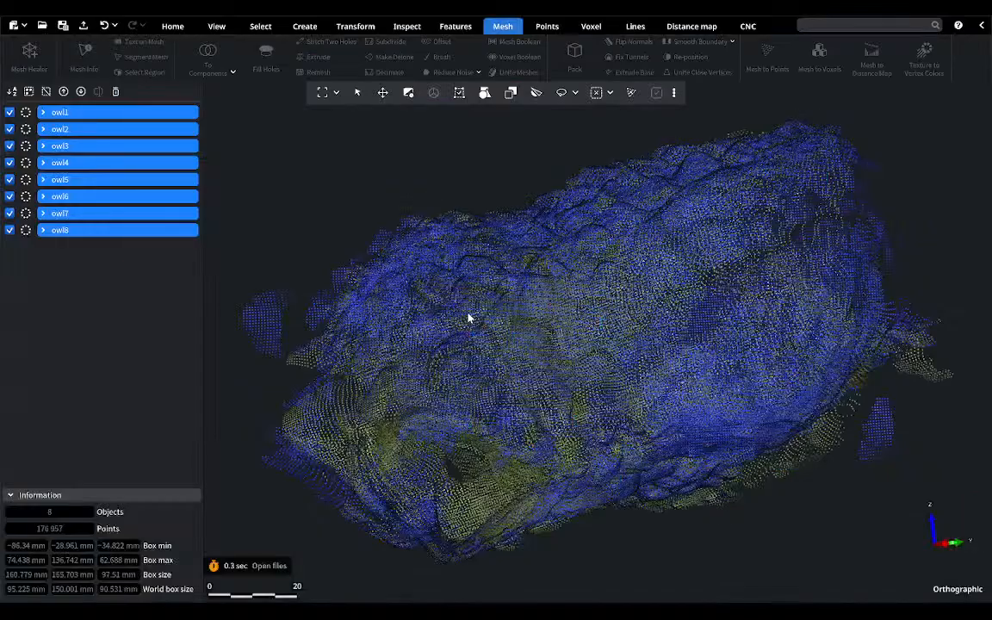
pyautogui.moveTo(565, 310); pyautogui.dragTo(658, 159, button='right')
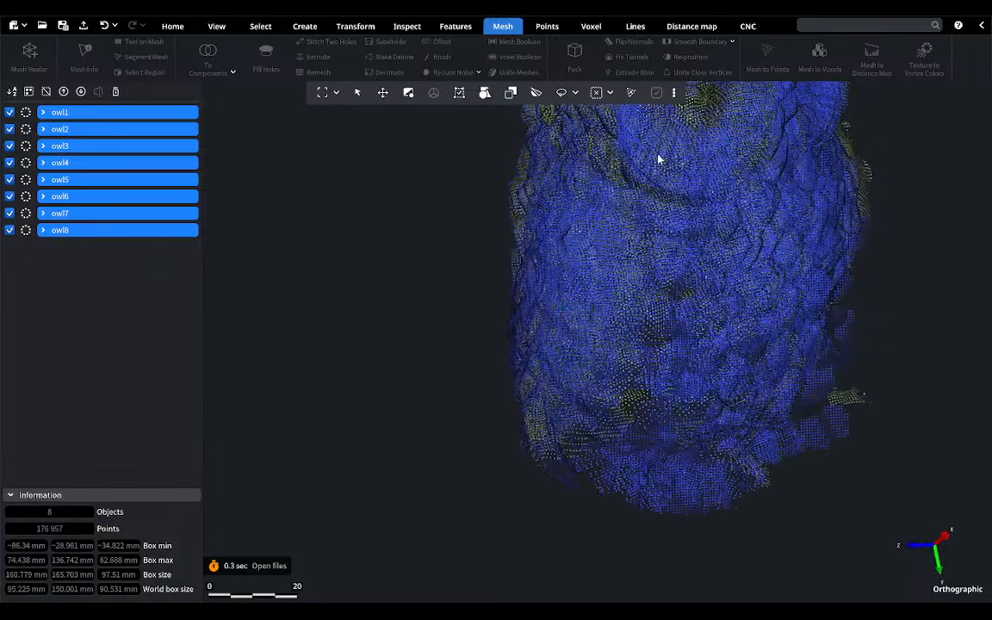
pyautogui.moveTo(657, 160); pyautogui.dragTo(508, 279, button='middle')
pyautogui.scroll(-4, 508, 279)
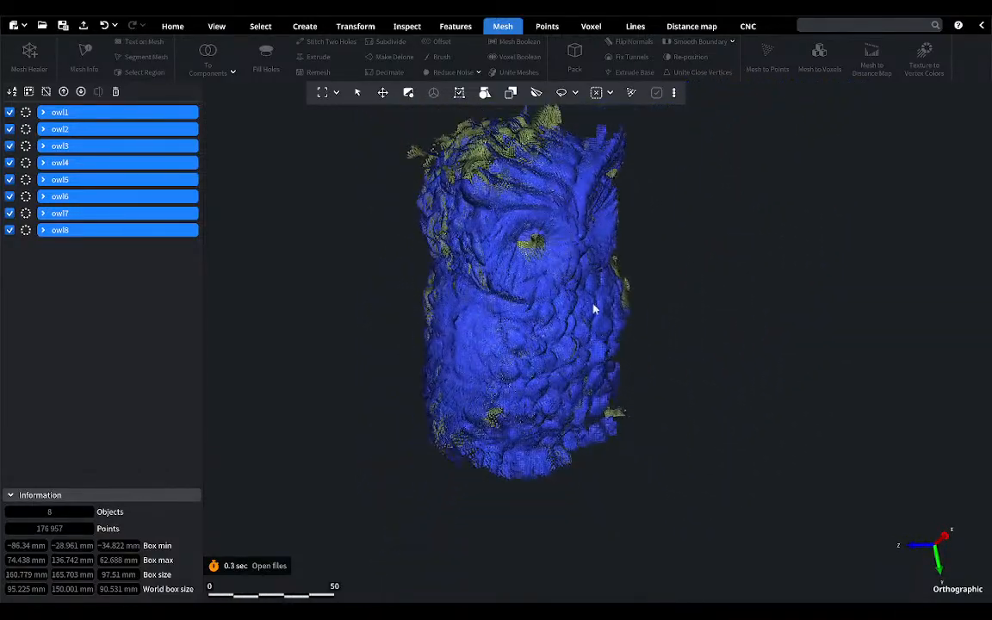
pyautogui.moveTo(612, 316); pyautogui.dragTo(451, 288, button='right')
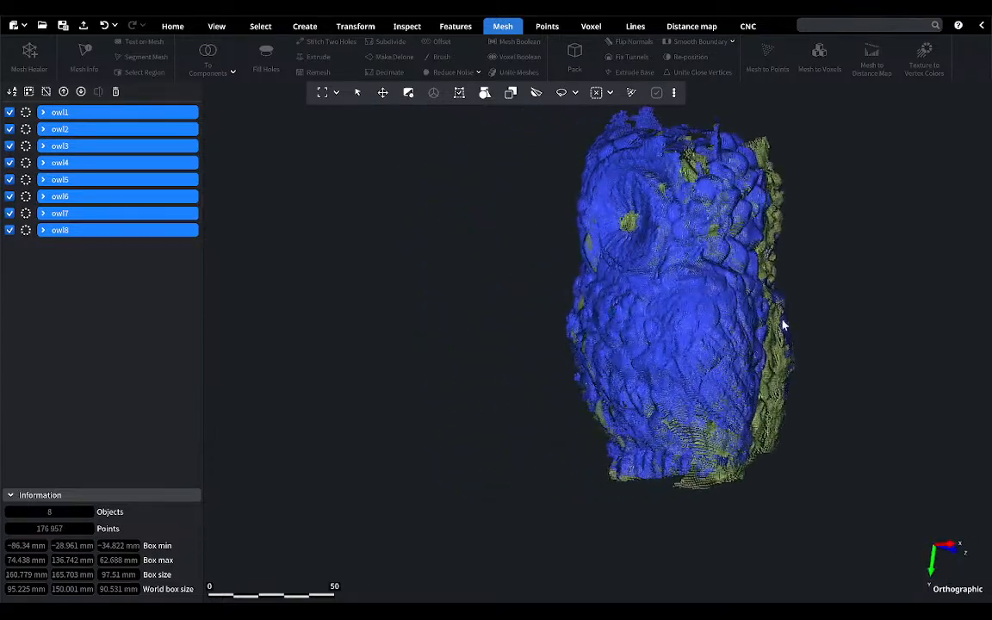
pyautogui.moveTo(782, 325); pyautogui.dragTo(585, 368, button='right')
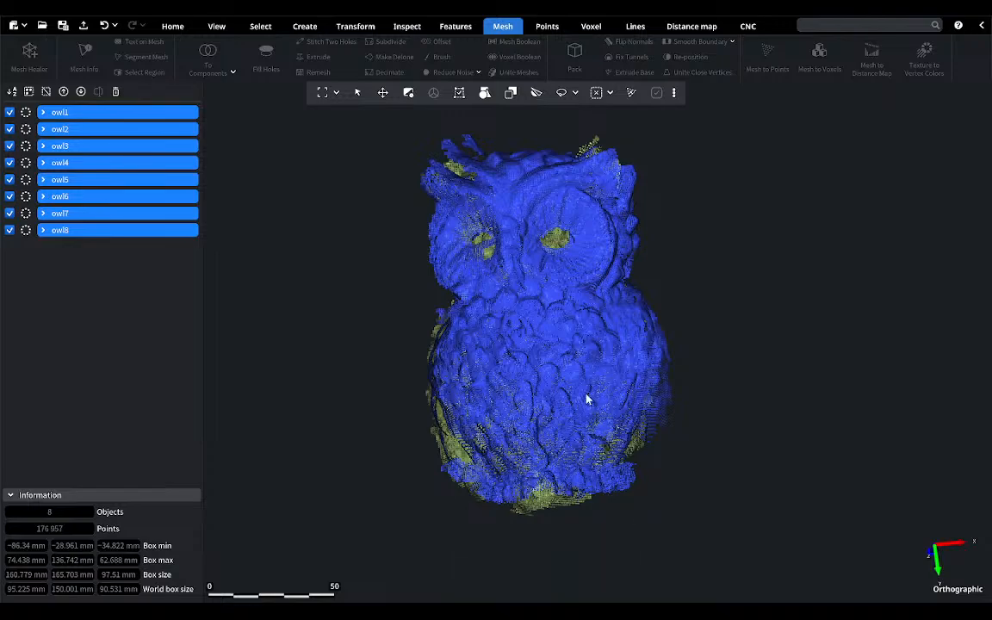
# Step: Align all eight owl point clouds simultaneously with Global Registration, keeping its preset pair-forming settings and stop conditions
pyautogui.click(304, 28)
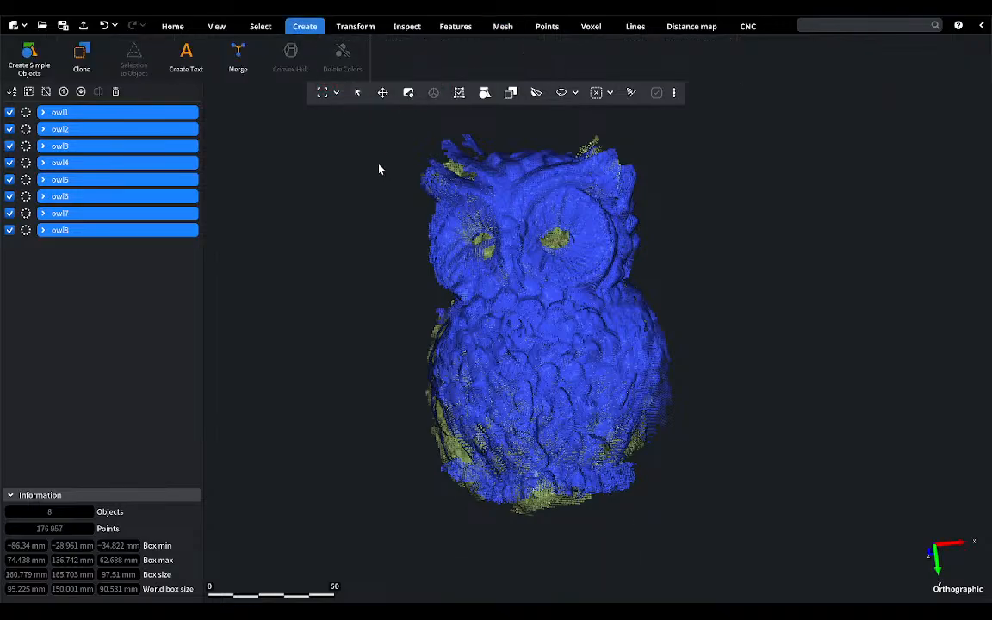
pyautogui.click(361, 24)
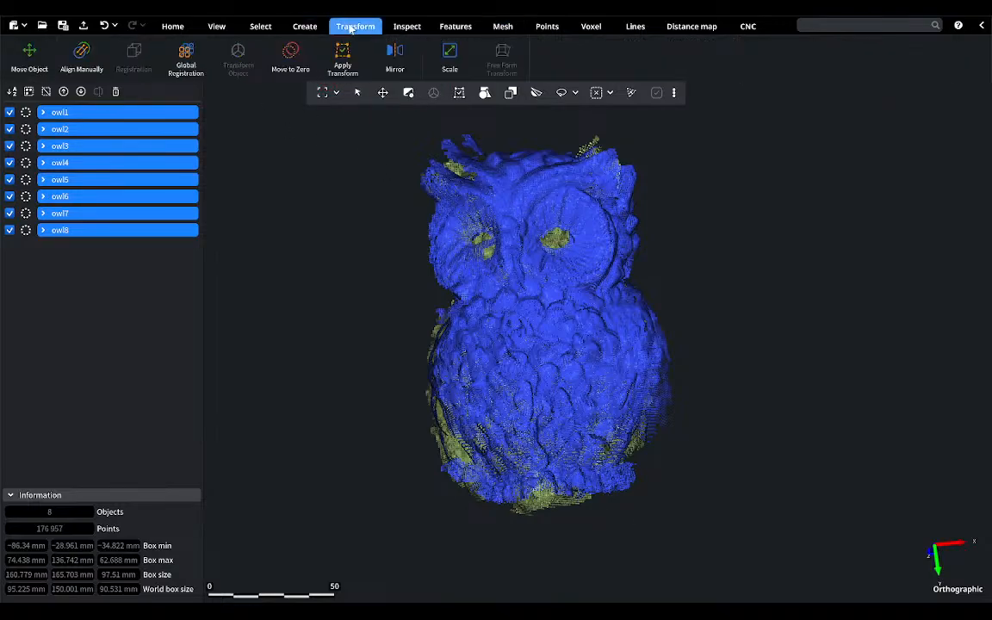
pyautogui.click(187, 60)
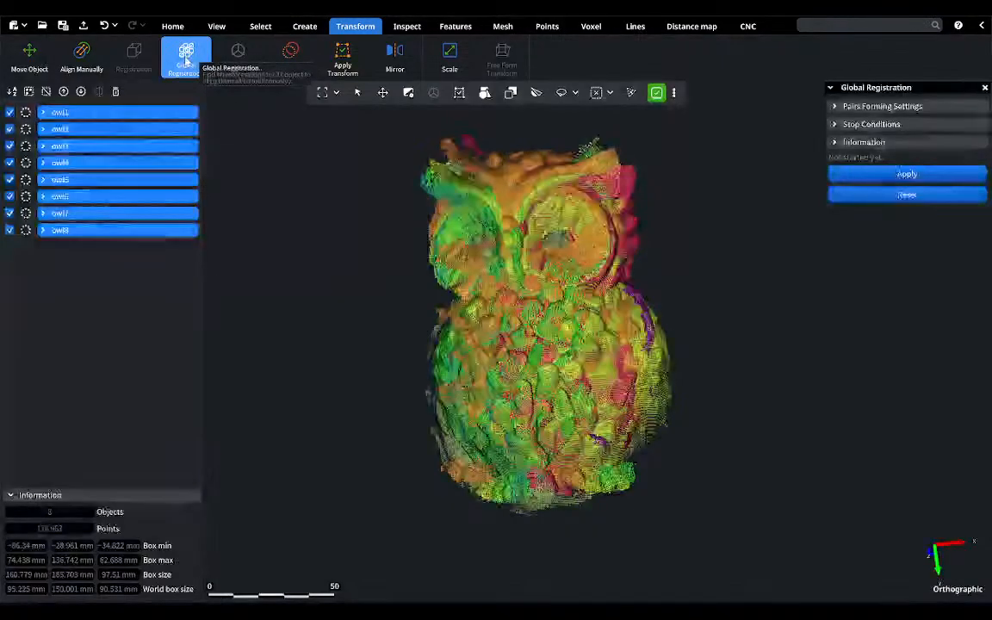
pyautogui.click(867, 176)
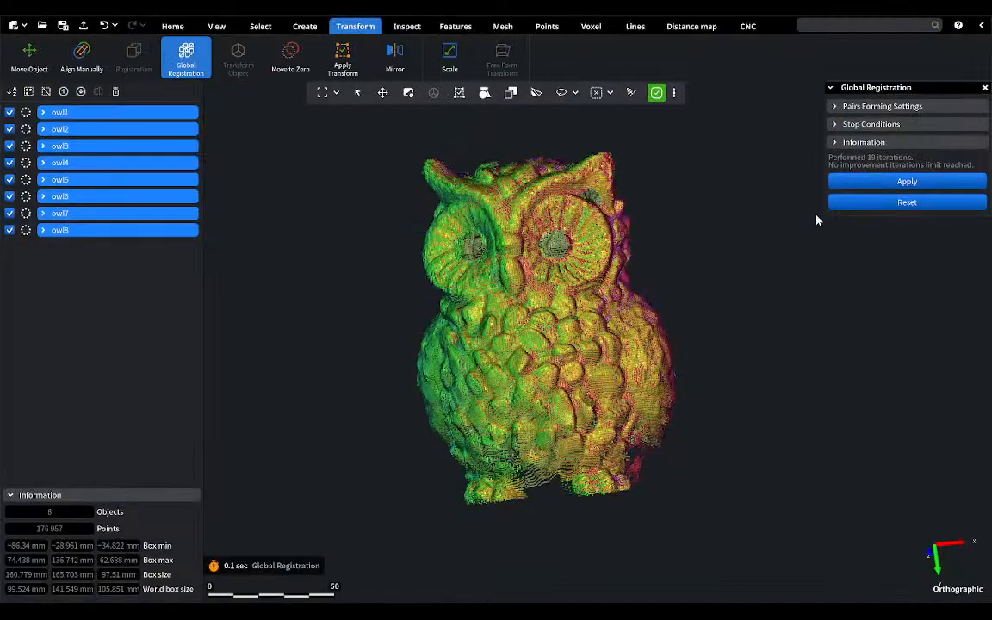
pyautogui.moveTo(850, 195); pyautogui.dragTo(749, 373)
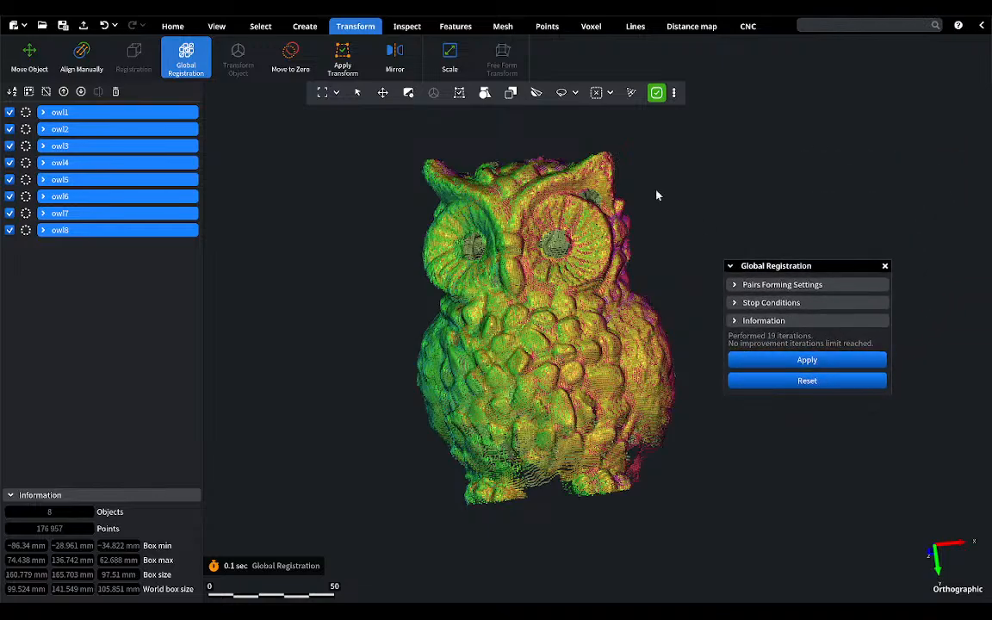
pyautogui.moveTo(529, 305); pyautogui.dragTo(601, 321, button='right')
pyautogui.moveTo(601, 322); pyautogui.dragTo(597, 314, button='middle')
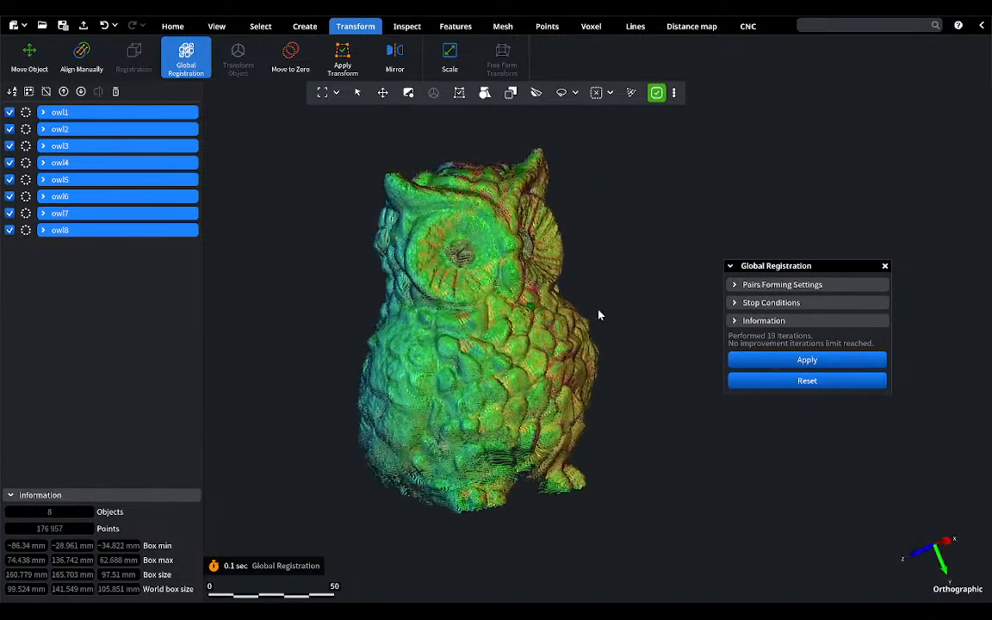
# Step: Close Global Registration, merge the eight aligned owl point clouds into one object and rename it Owl
pyautogui.click(884, 267)
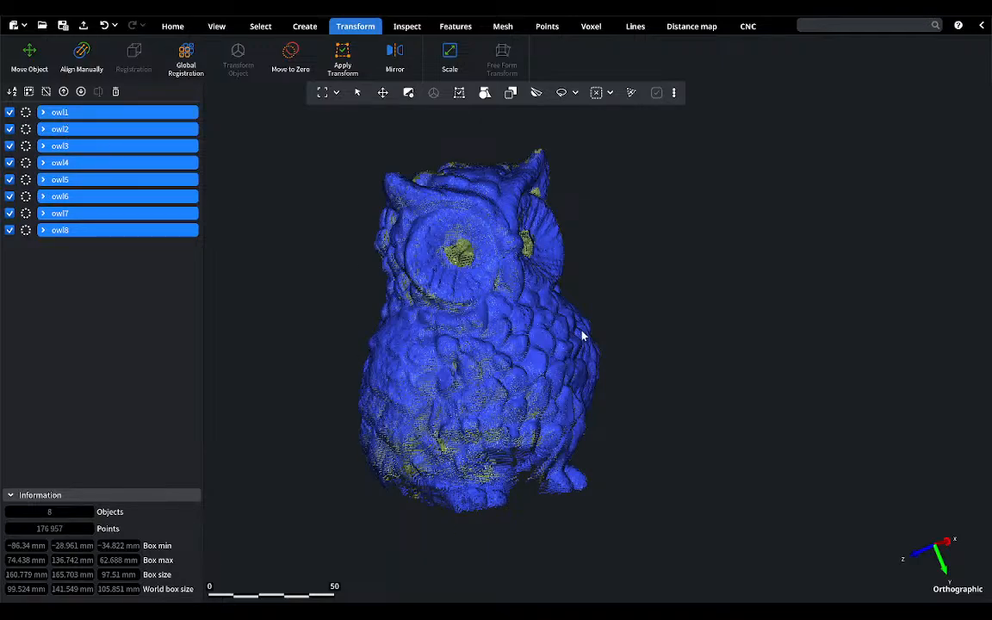
pyautogui.moveTo(382, 298); pyautogui.dragTo(488, 353, button='right')
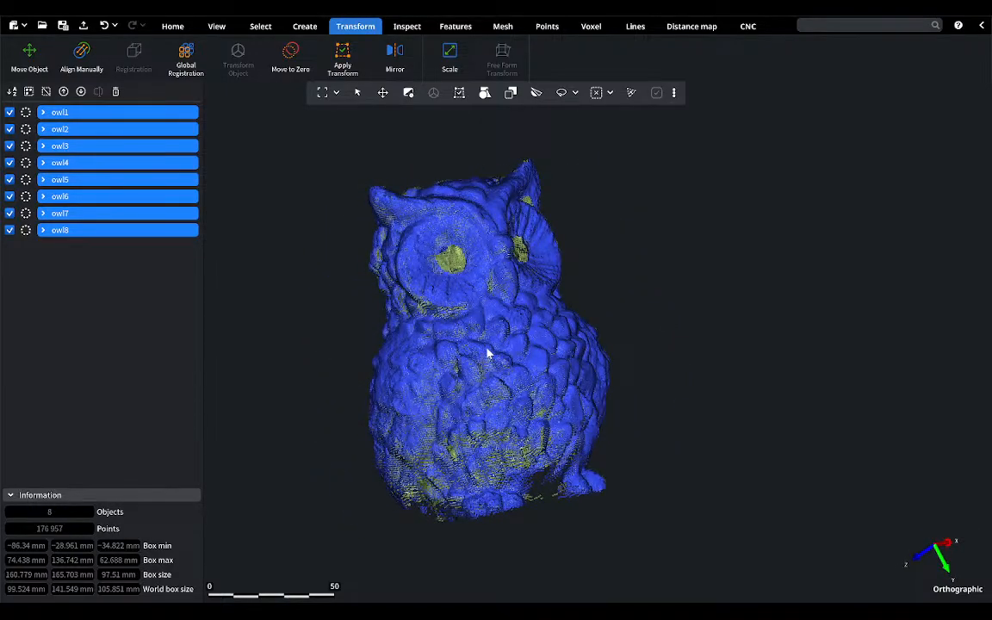
pyautogui.click(306, 26)
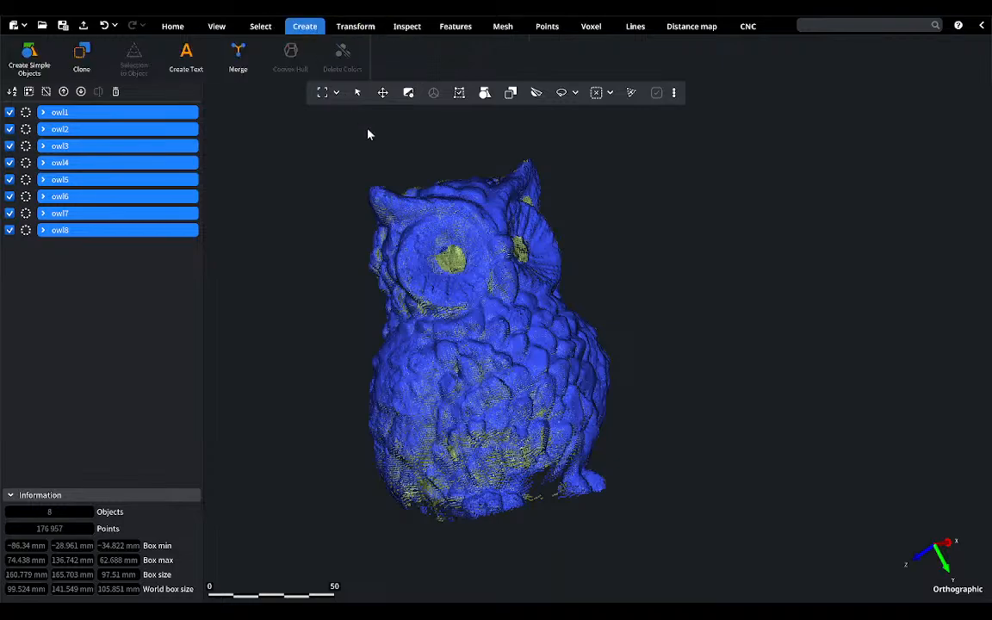
pyautogui.click(245, 62)
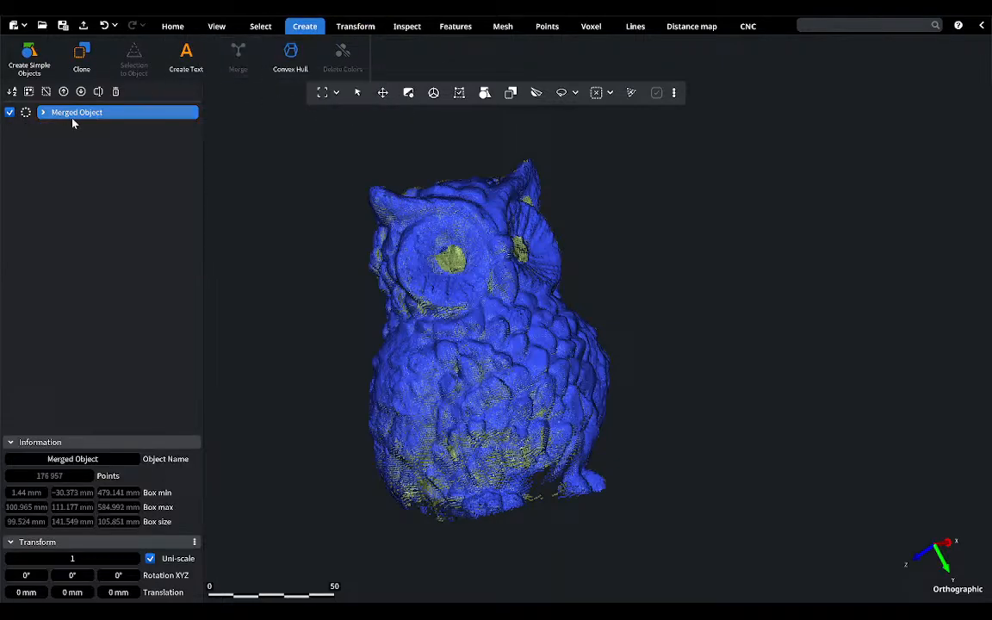
pyautogui.doubleClick(81, 119)
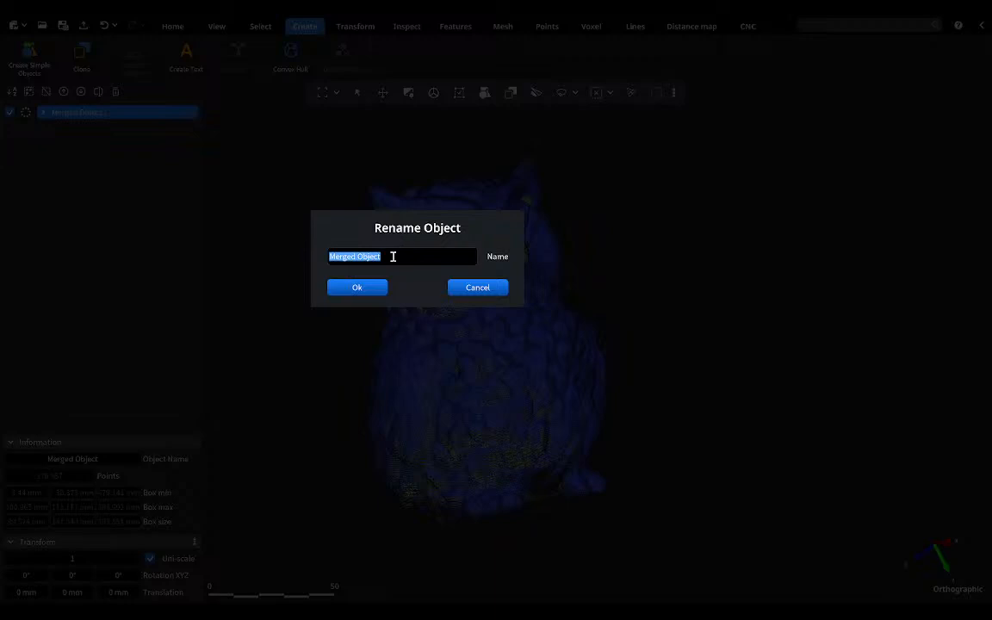
pyautogui.write('Owl')
pyautogui.click(369, 290)
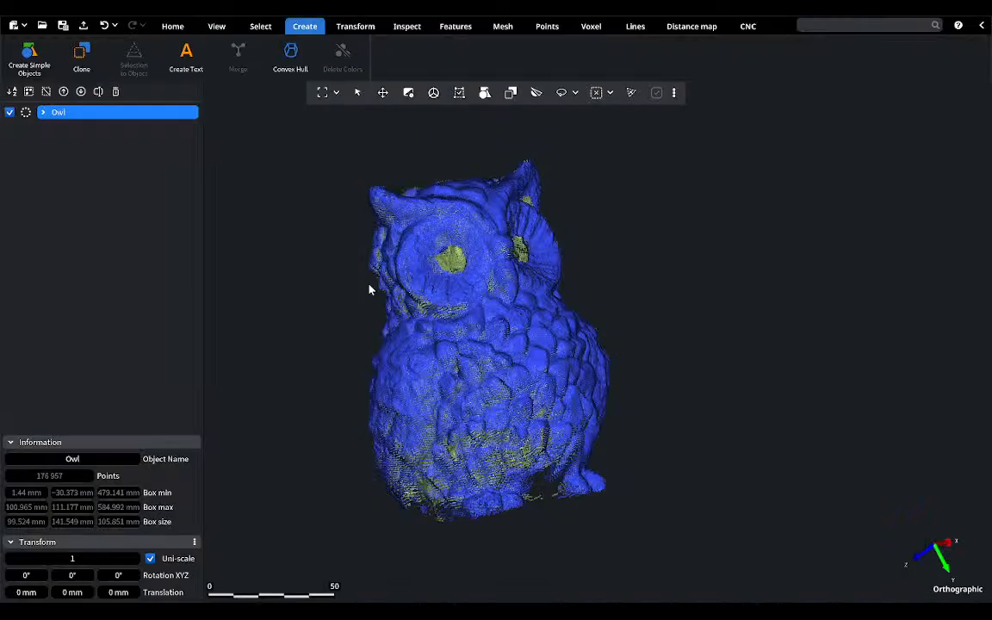
# Step: Fuse the Owl point cloud into a mesh with Fusion, keeping the preset 0.246 mm voxel size
pyautogui.moveTo(576, 399)
pyautogui.mouseDown(button='right')
pyautogui.moveTo(465, 410)
pyautogui.moveTo(603, 390)
pyautogui.moveTo(572, 398)
pyautogui.mouseUp(button='right')
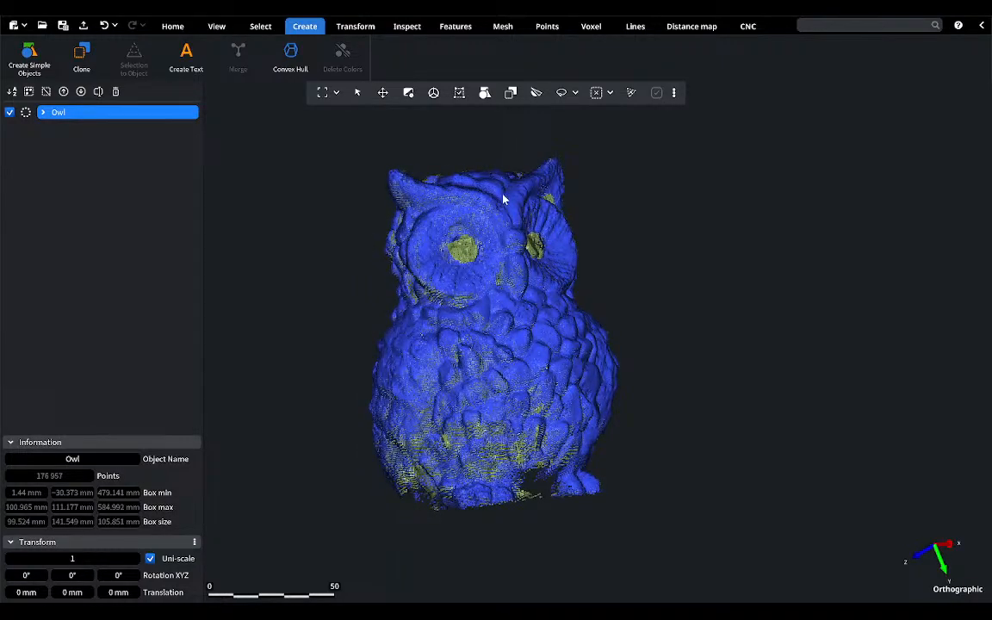
pyautogui.click(549, 28)
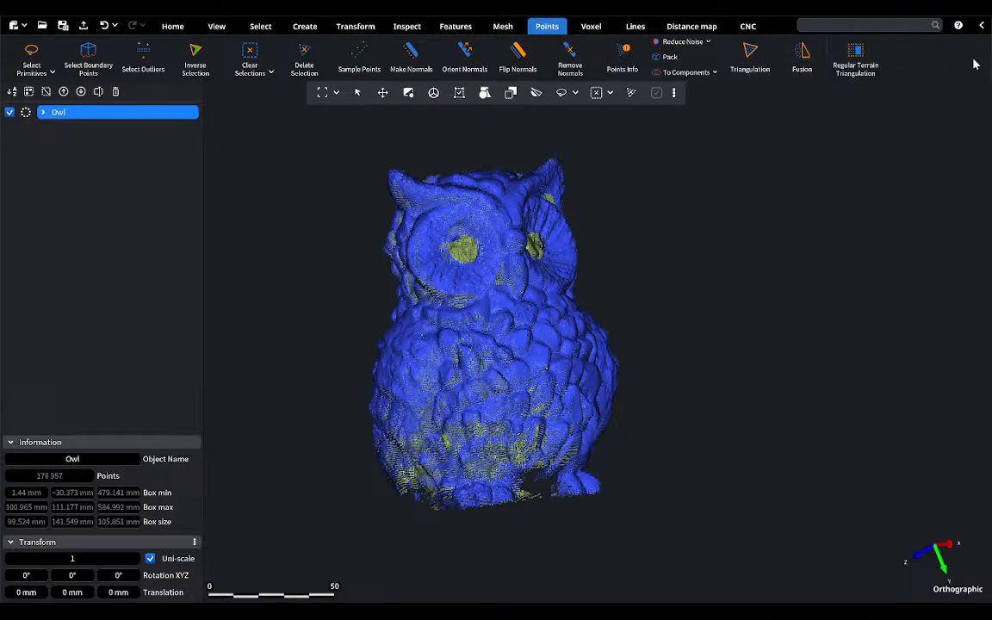
pyautogui.click(801, 54)
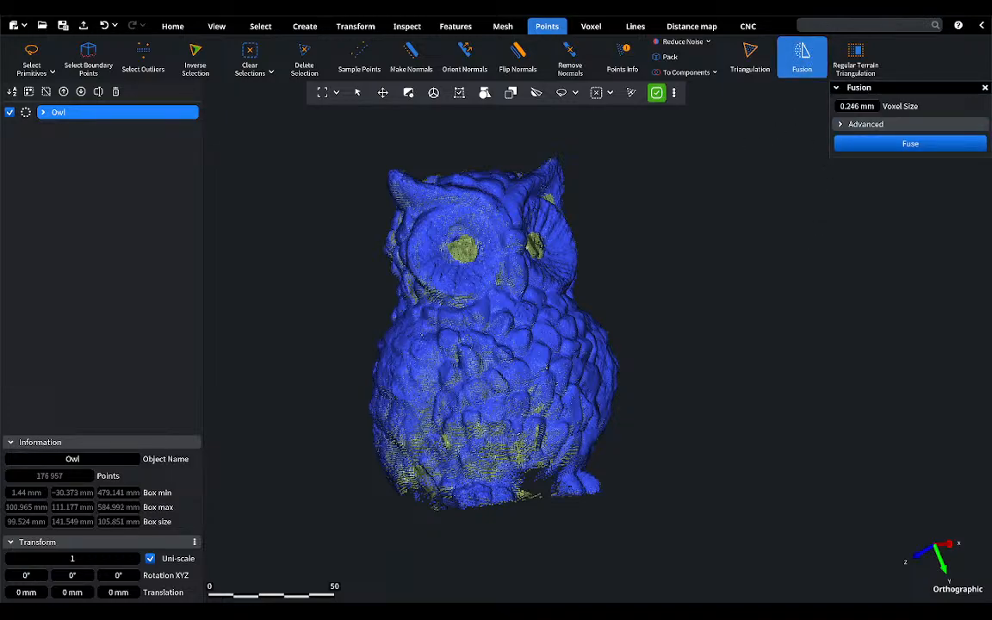
pyautogui.moveTo(917, 88); pyautogui.dragTo(775, 200)
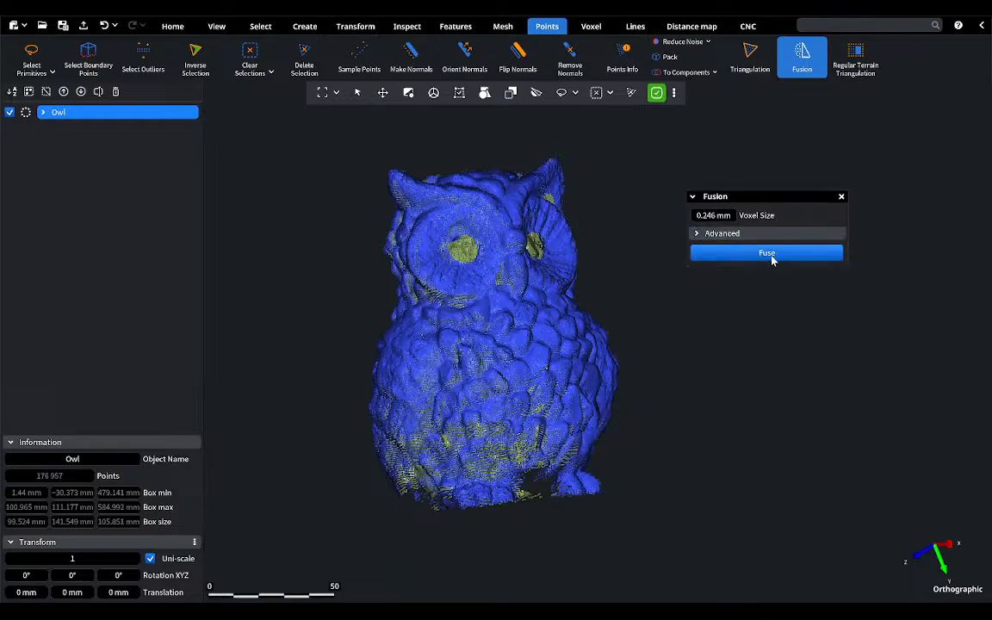
pyautogui.click(771, 257)
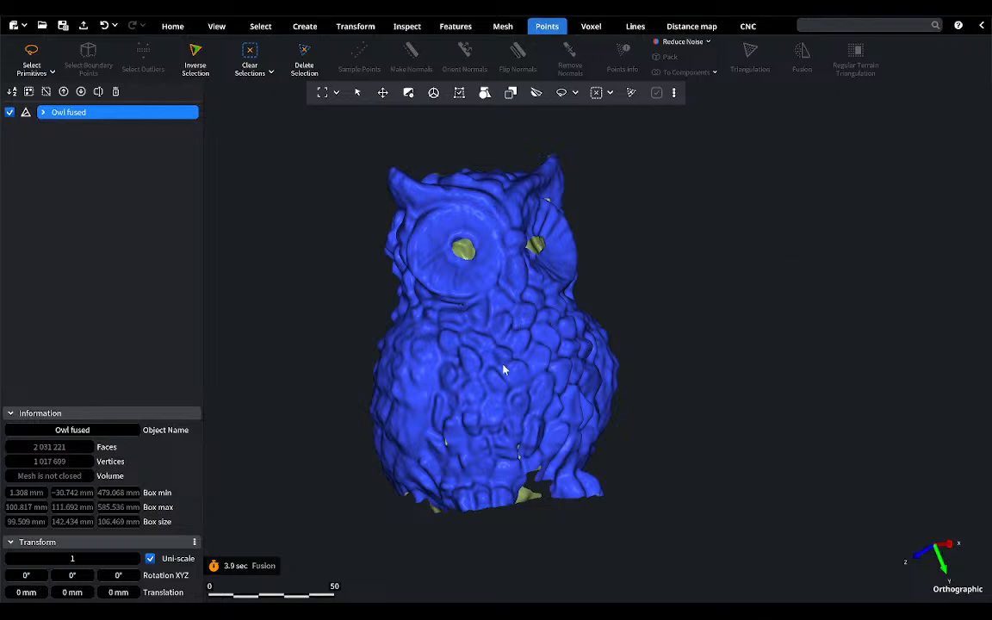
# Step: Examine the fused owl mesh from the front and from underneath for open areas
pyautogui.moveTo(503, 369); pyautogui.dragTo(479, 386)
pyautogui.moveTo(542, 395)
pyautogui.mouseDown()
pyautogui.moveTo(543, 298)
pyautogui.moveTo(534, 390)
pyautogui.mouseUp()
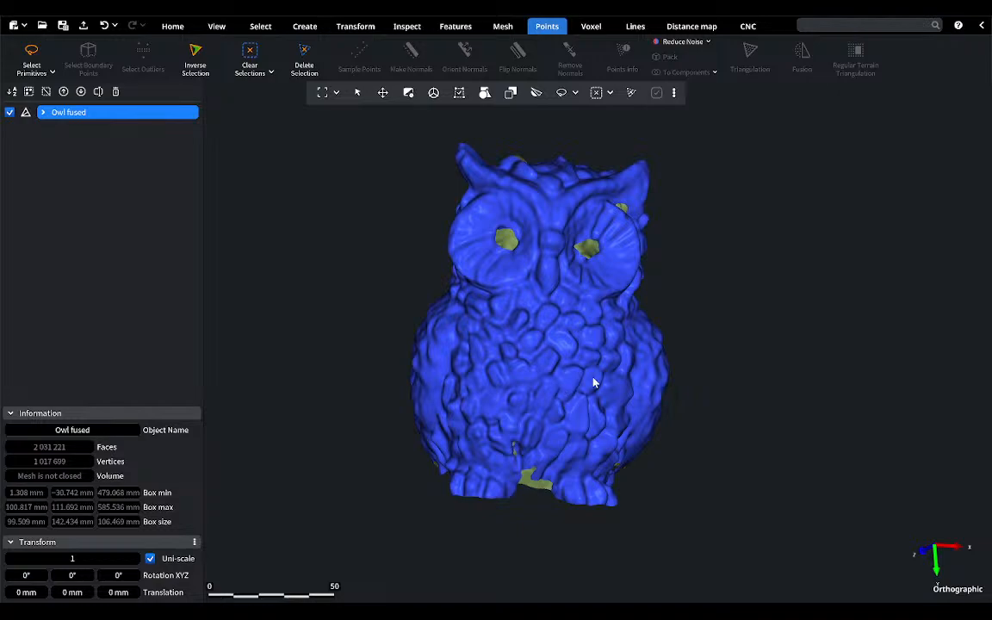
pyautogui.moveTo(573, 407); pyautogui.dragTo(576, 288, button='right')
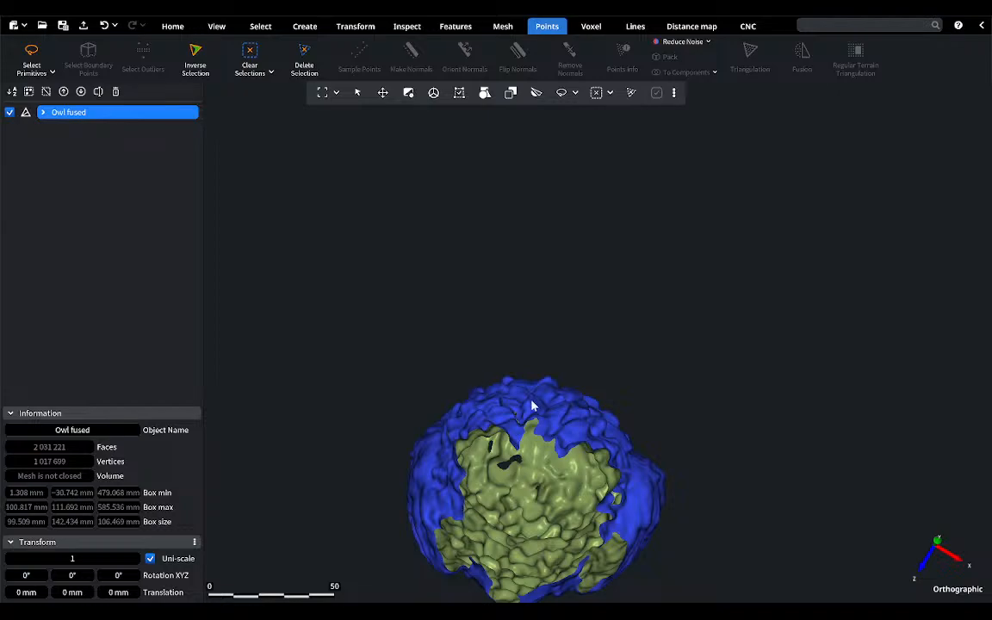
pyautogui.moveTo(532, 405); pyautogui.dragTo(529, 519, button='right')
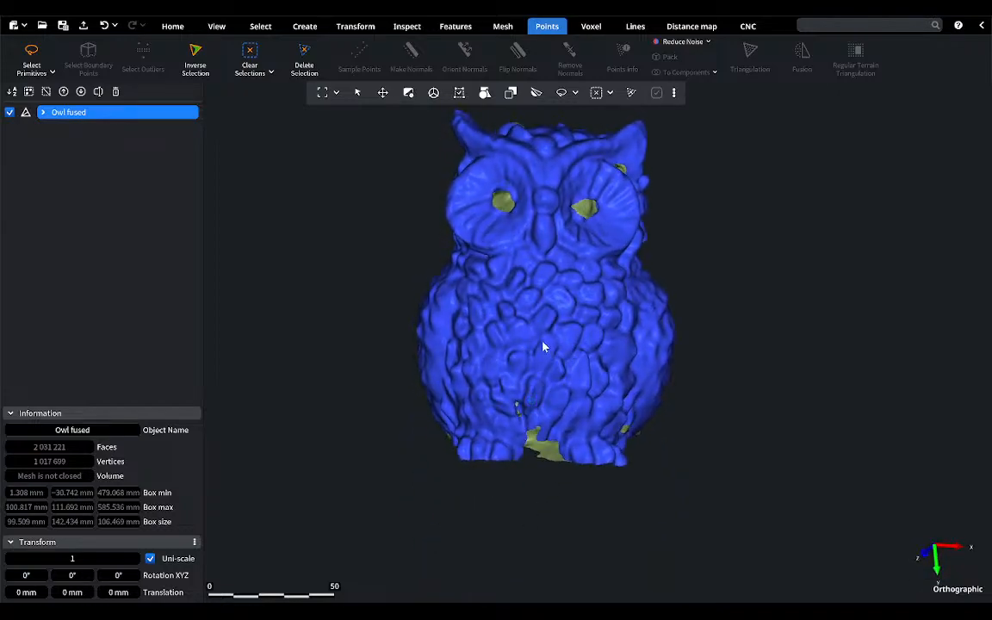
pyautogui.moveTo(542, 347); pyautogui.dragTo(486, 398, button='right')
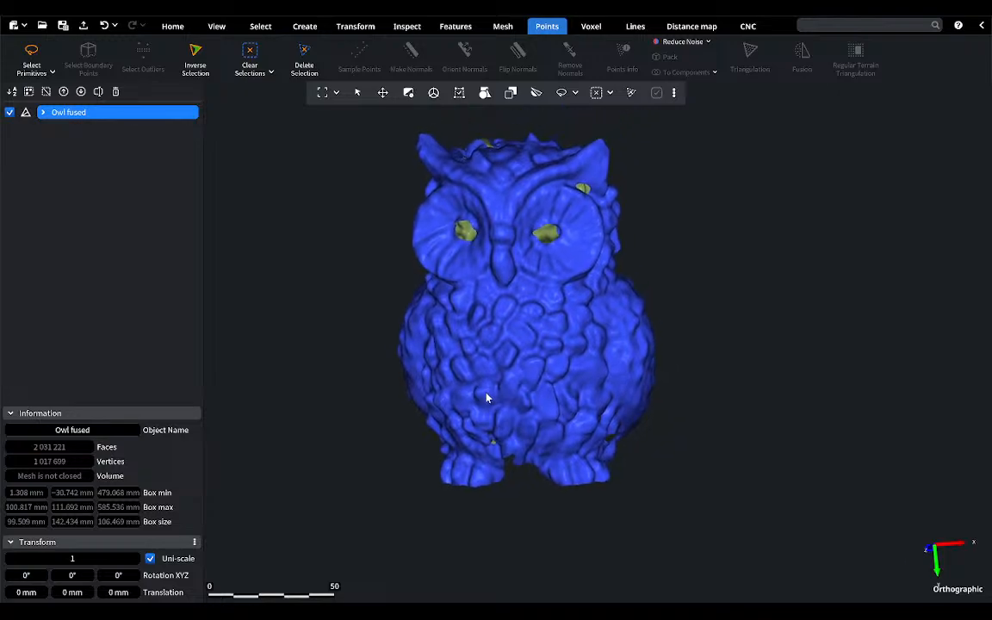
pyautogui.moveTo(571, 398)
pyautogui.mouseDown(button='right')
pyautogui.moveTo(581, 317)
pyautogui.moveTo(573, 379)
pyautogui.mouseUp(button='right')
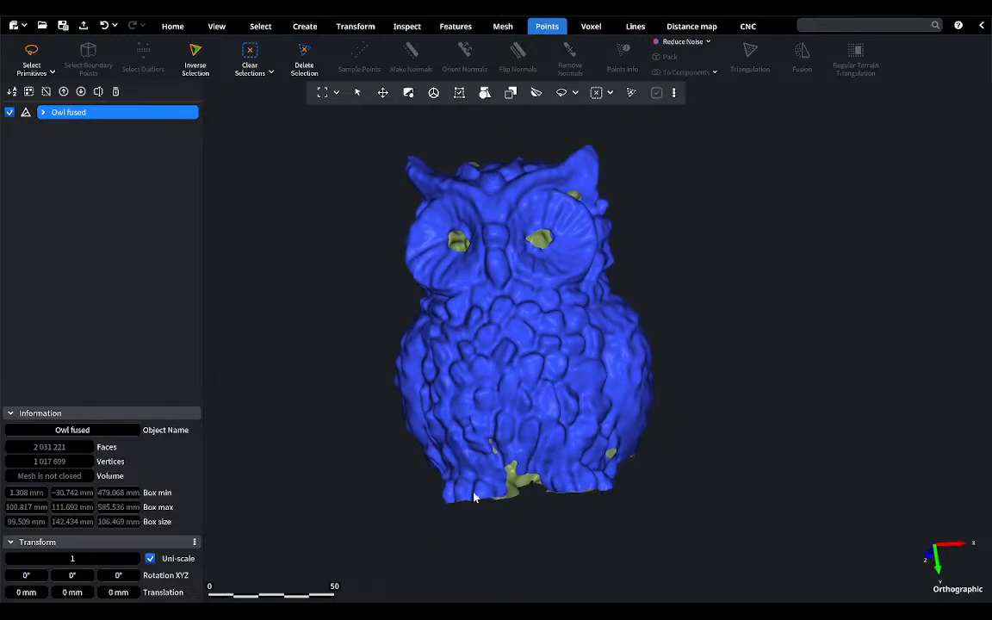
# Step: Start Fill Holes in Make Bridge mode and bridge two gaps along the back edge of the owl's open base
pyautogui.click(502, 26)
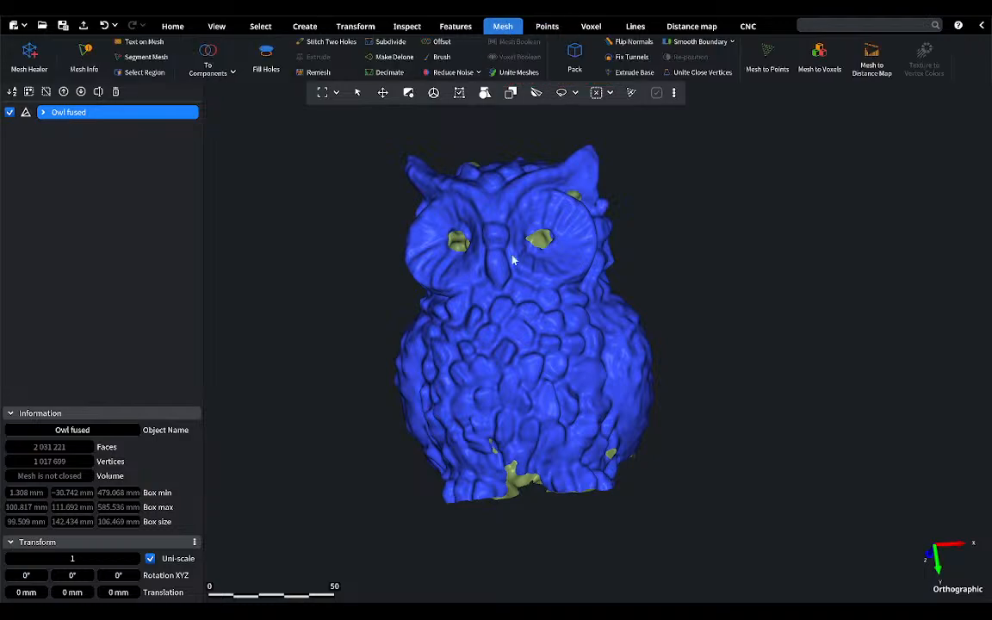
pyautogui.click(267, 66)
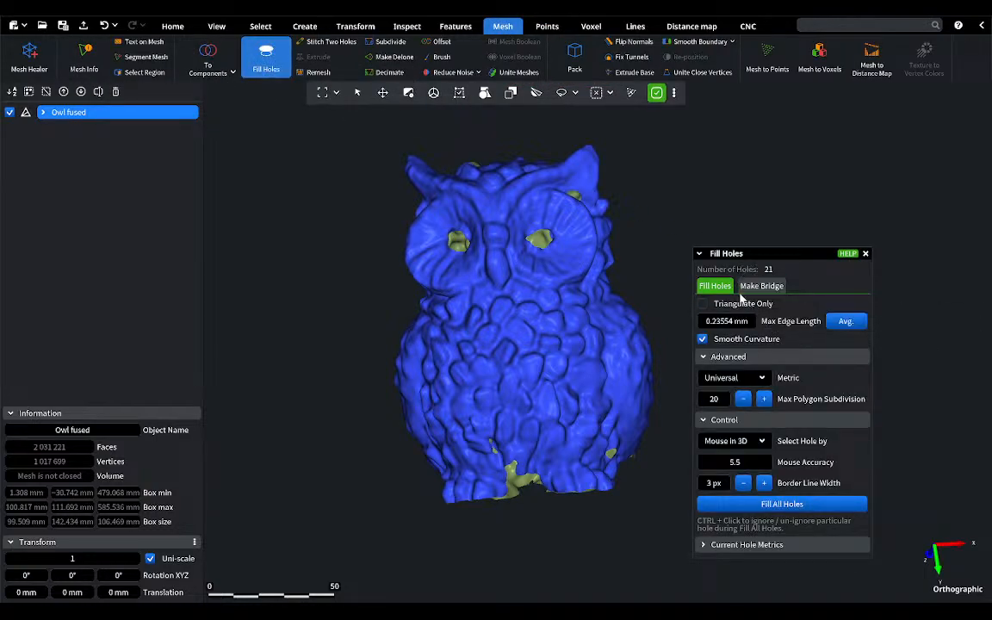
pyautogui.click(756, 285)
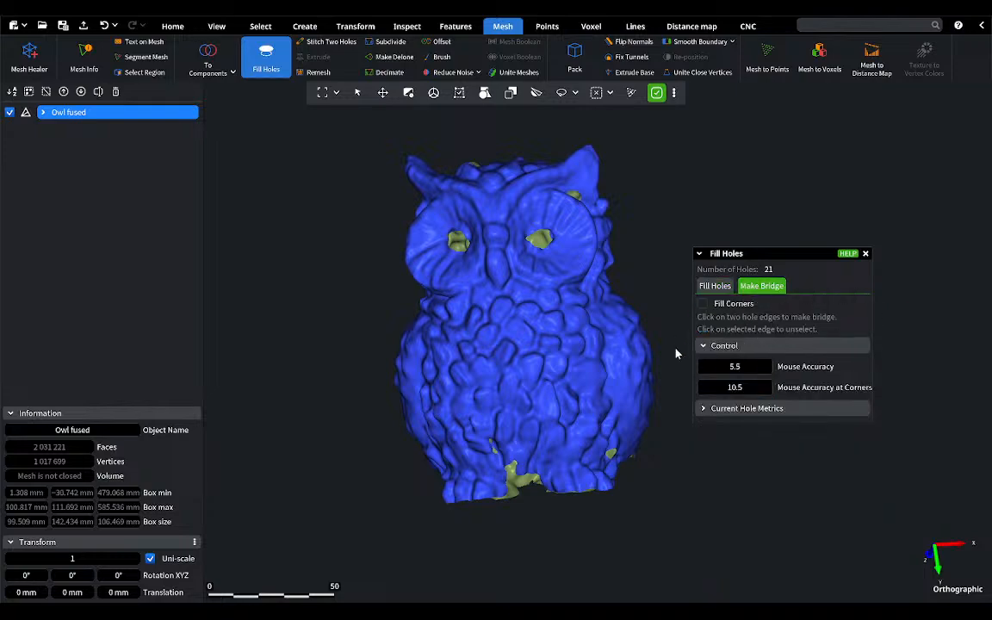
pyautogui.moveTo(586, 390); pyautogui.dragTo(542, 188, button='right')
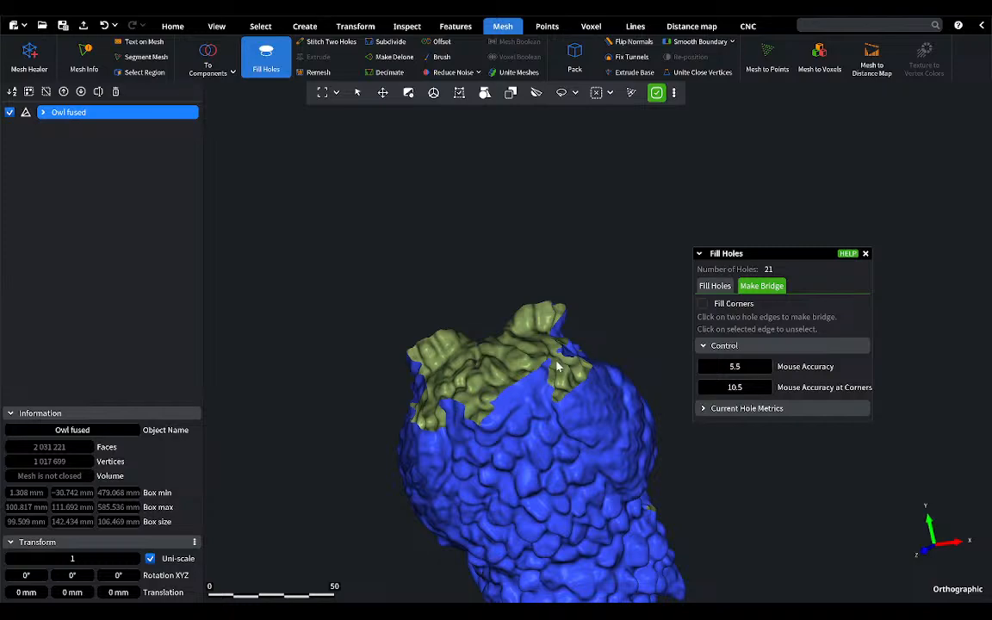
pyautogui.scroll(8, 546, 377)
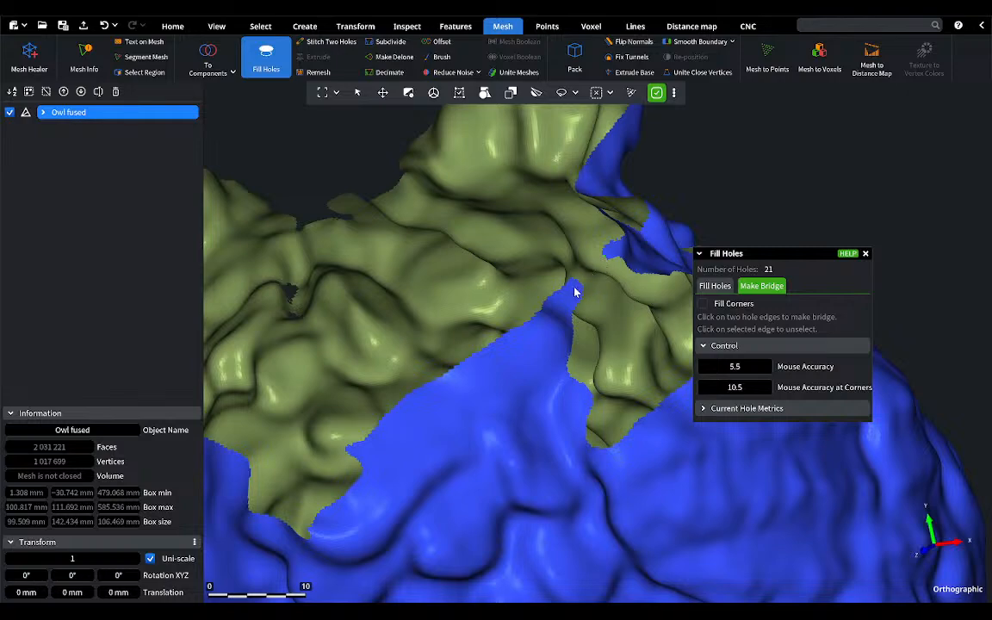
pyautogui.click(580, 284)
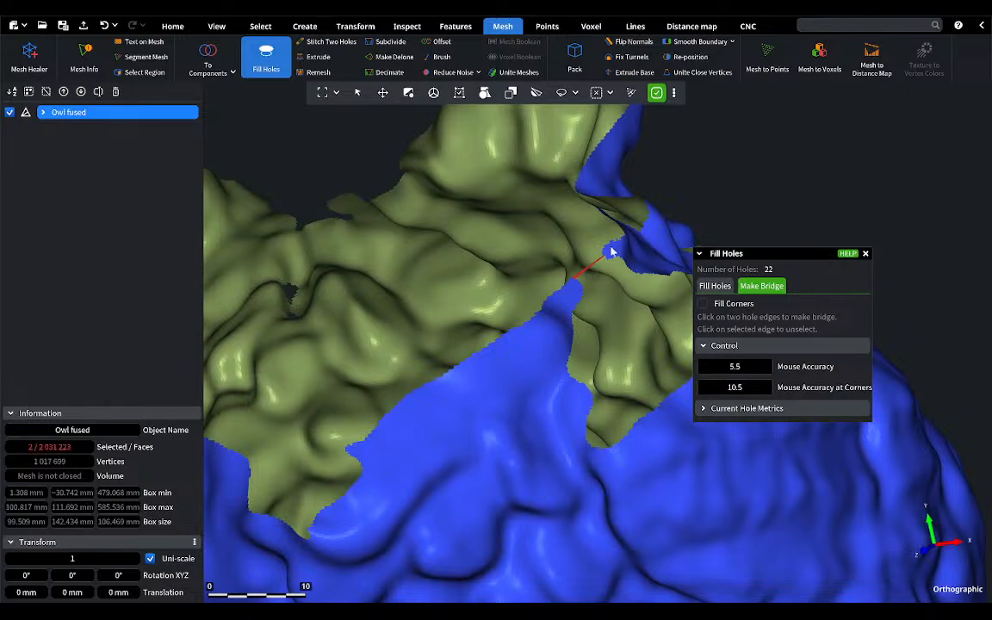
pyautogui.click(250, 465)
pyautogui.click(345, 449)
pyautogui.scroll(-4, 412, 525)
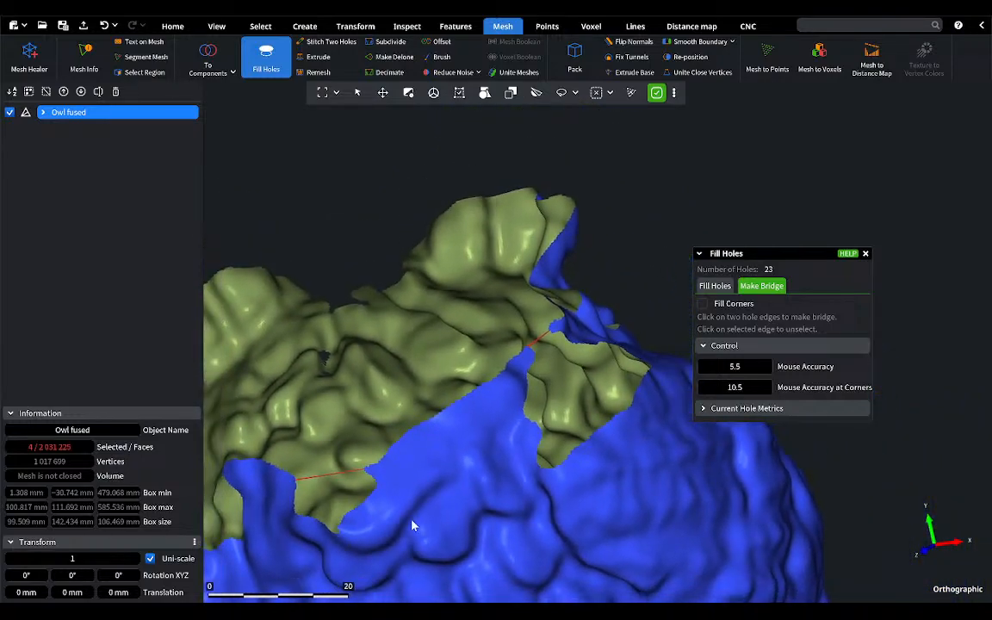
# Step: Bridge the neighbouring gap farther along the open base's rim, undoing the misplaced bridge and placing it again
pyautogui.moveTo(411, 525); pyautogui.dragTo(419, 382, button='right')
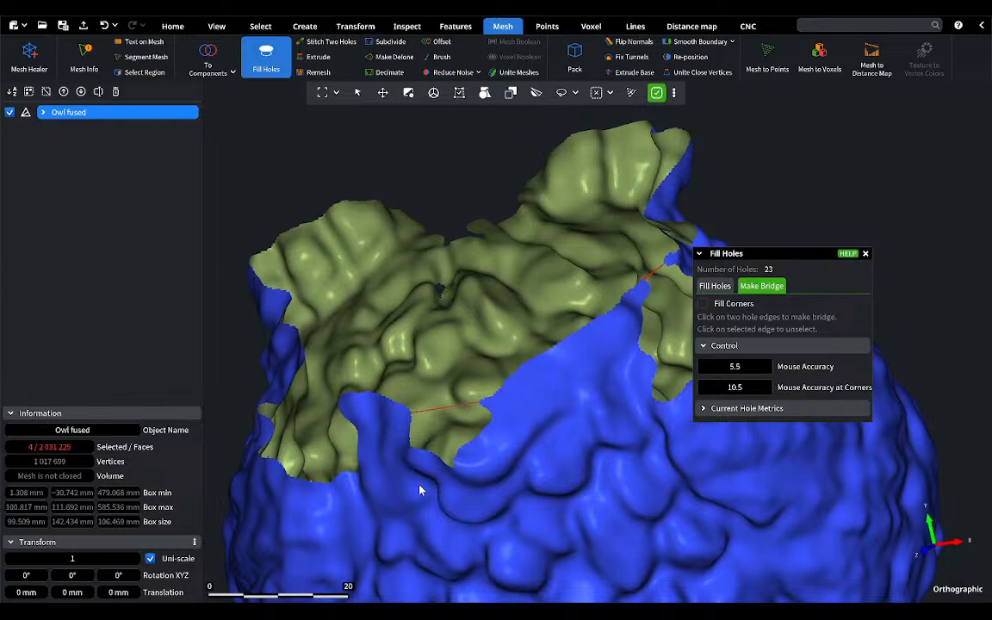
pyautogui.moveTo(446, 497); pyautogui.dragTo(238, 390, button='right')
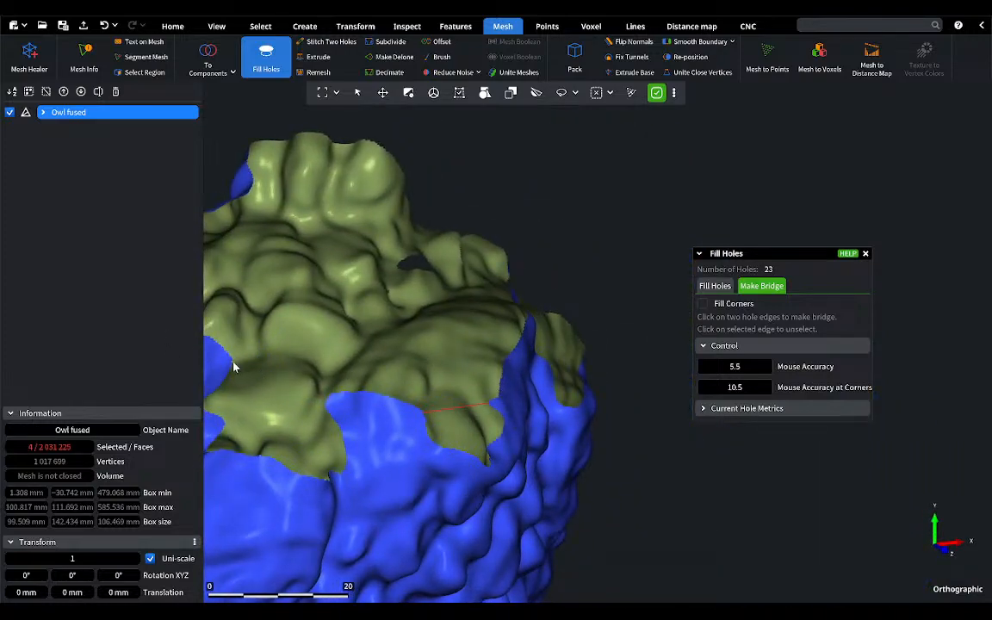
pyautogui.click(328, 400)
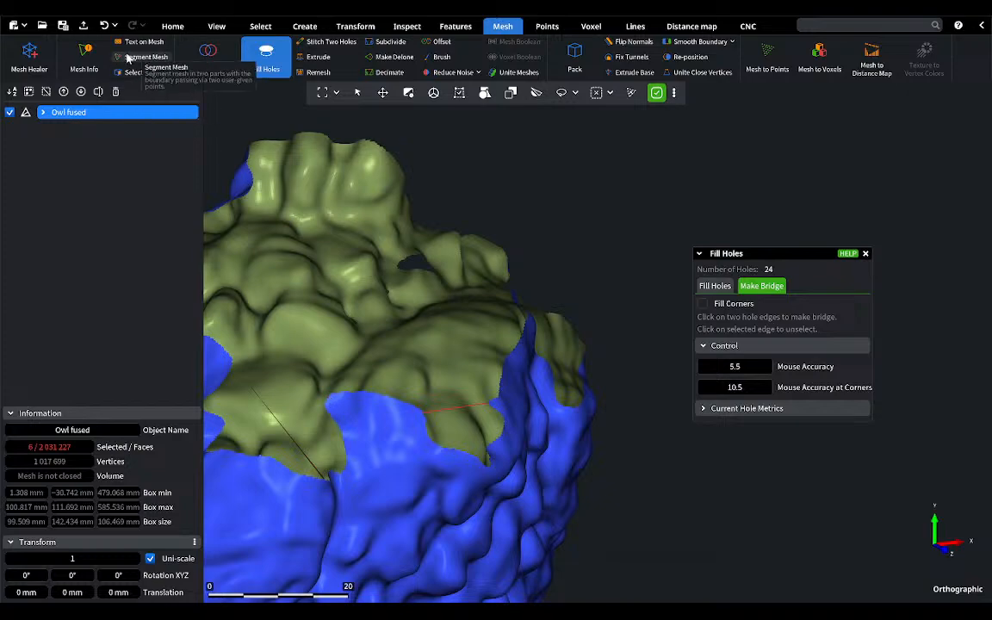
pyautogui.click(103, 25)
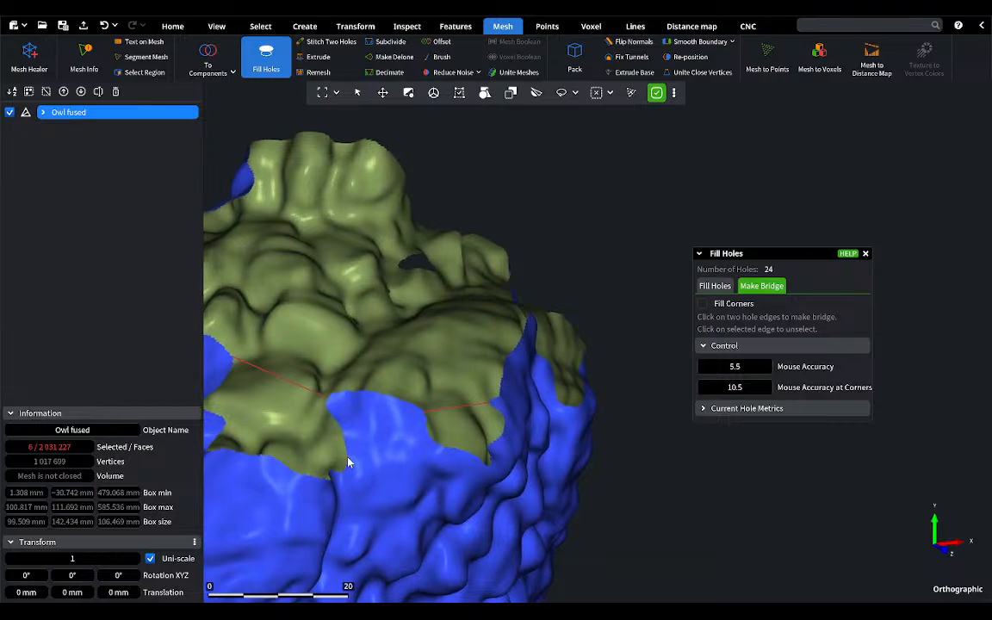
# Step: Bridge the gap between the owl's two feet at the front of the open base
pyautogui.moveTo(348, 462); pyautogui.dragTo(437, 396, button='right')
pyautogui.moveTo(617, 376); pyautogui.dragTo(548, 376, button='right')
pyautogui.scroll(2, 453, 234)
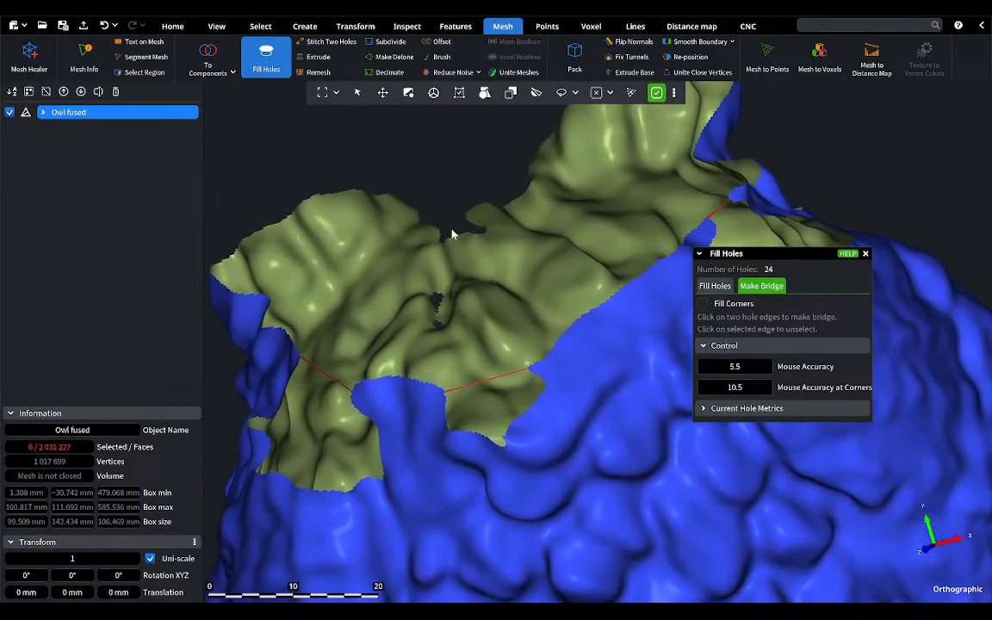
pyautogui.moveTo(428, 218); pyautogui.dragTo(495, 414, button='right')
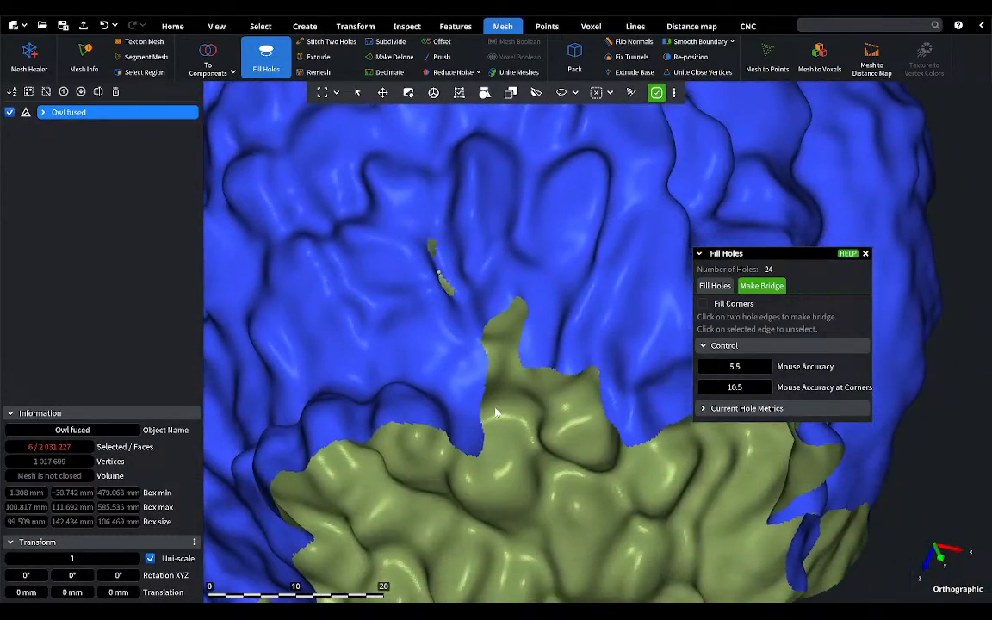
pyautogui.click(624, 446)
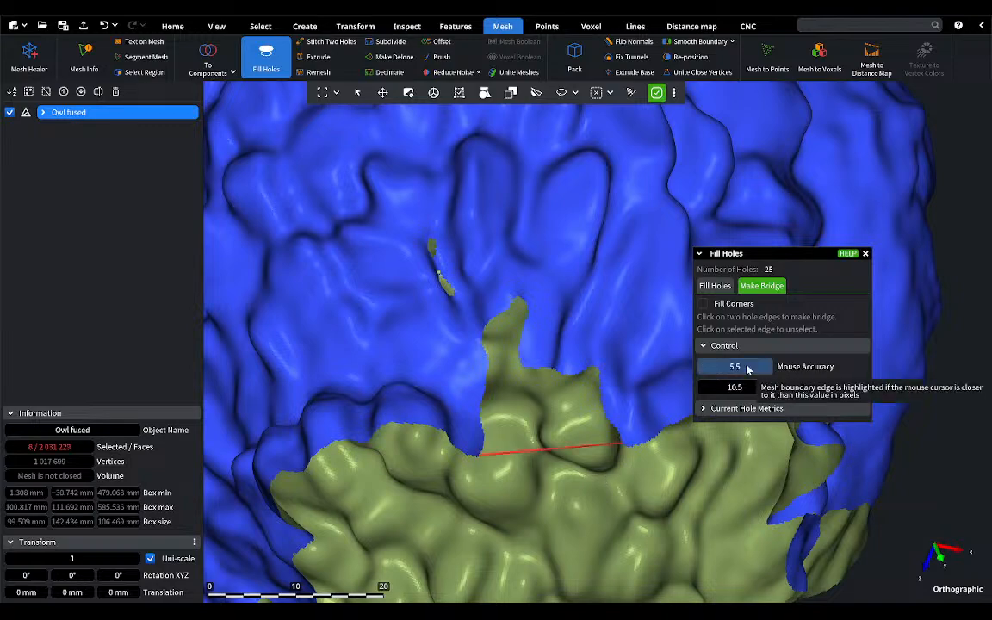
# Step: Fill the owl's large bottom opening in Fill Holes mode with Triangulate Only enabled and the Min Area metric
pyautogui.click(715, 286)
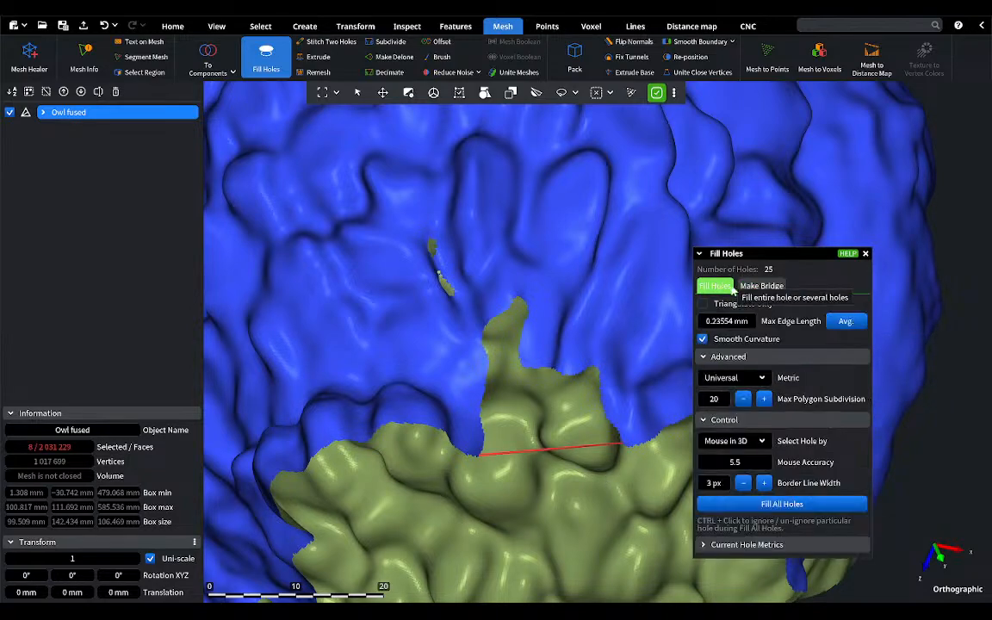
pyautogui.scroll(-3, 578, 262)
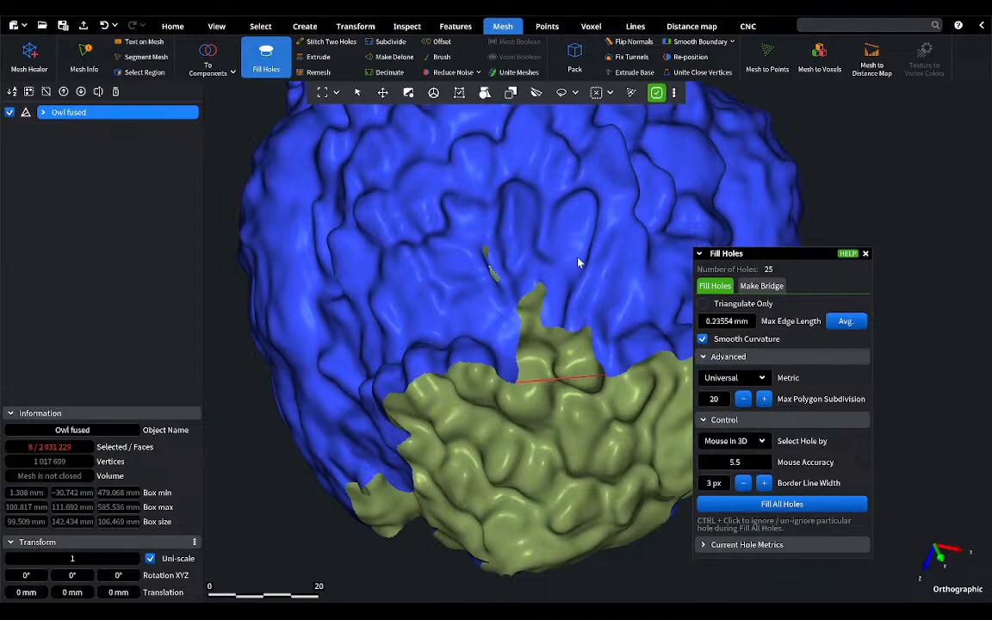
pyautogui.moveTo(579, 263); pyautogui.dragTo(449, 286, button='right')
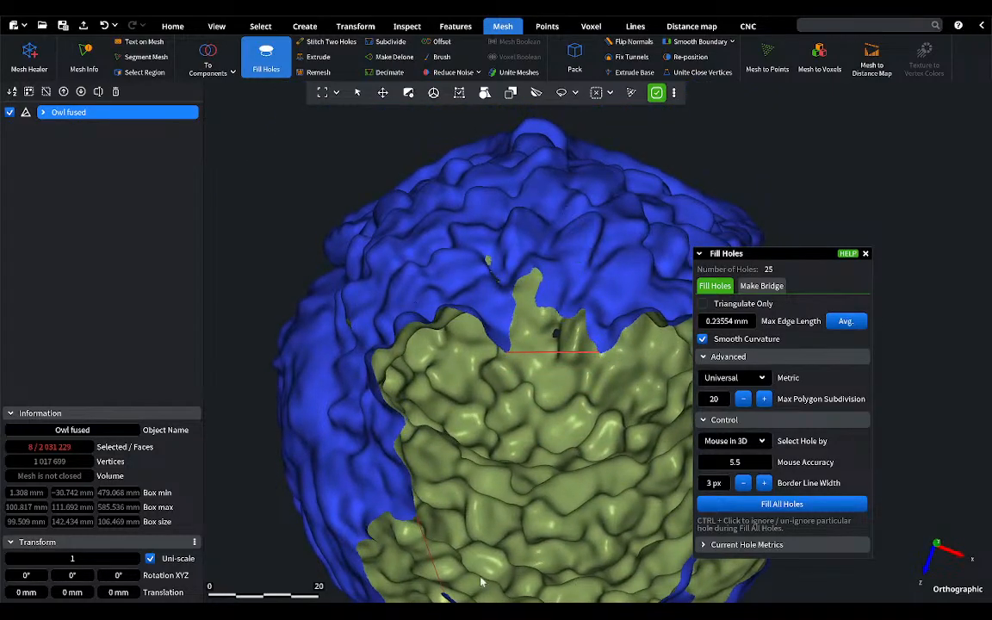
pyautogui.moveTo(774, 257); pyautogui.dragTo(871, 147)
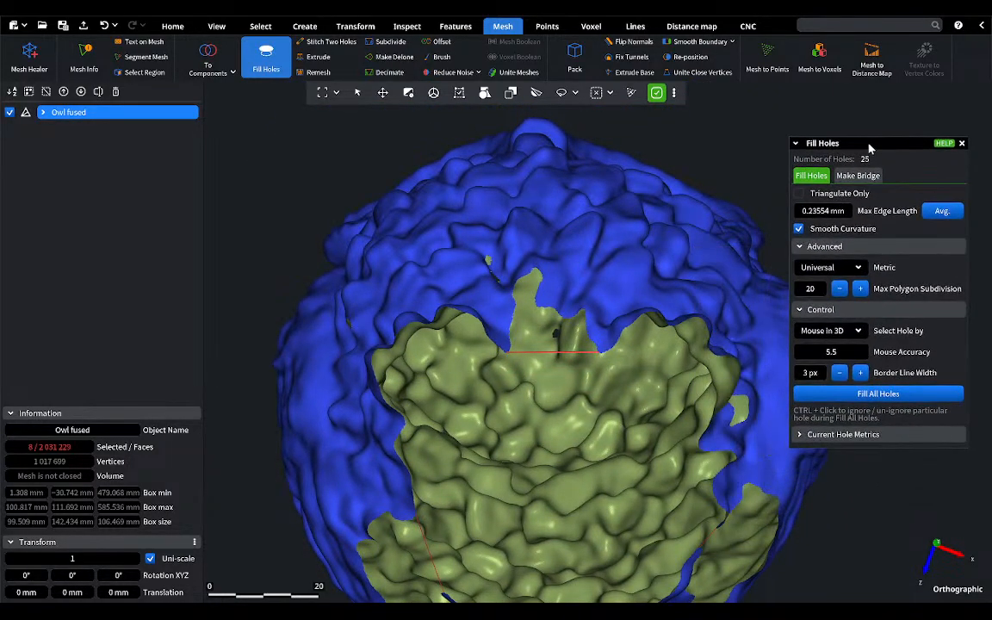
pyautogui.click(814, 196)
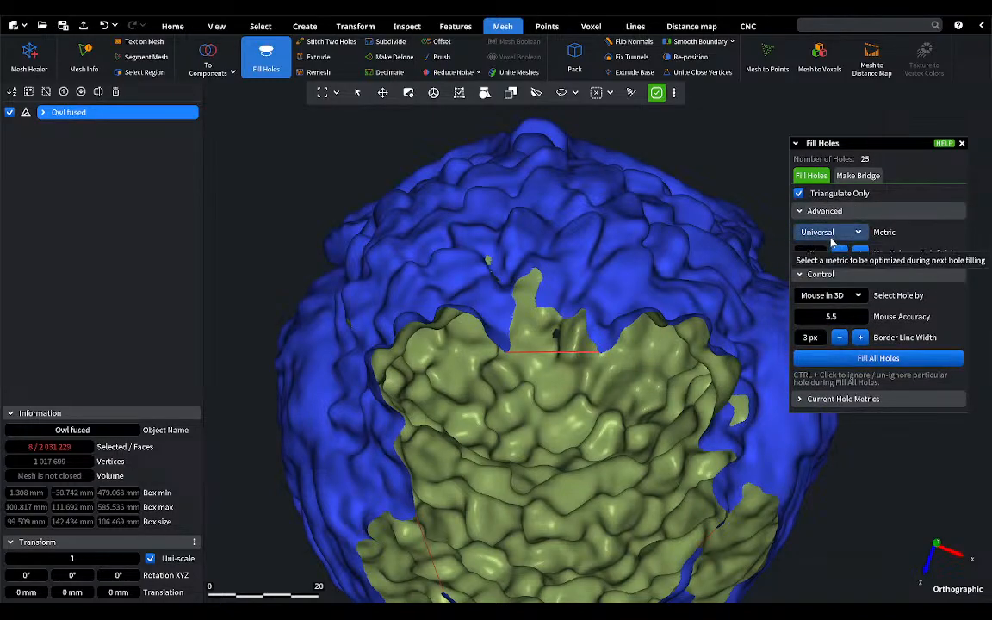
pyautogui.click(825, 234)
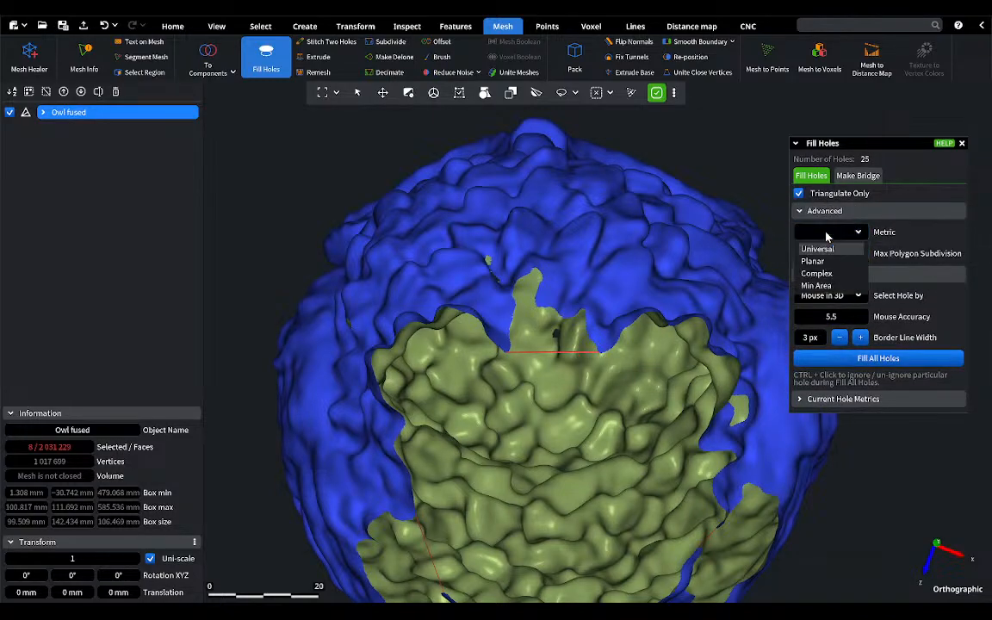
pyautogui.click(815, 286)
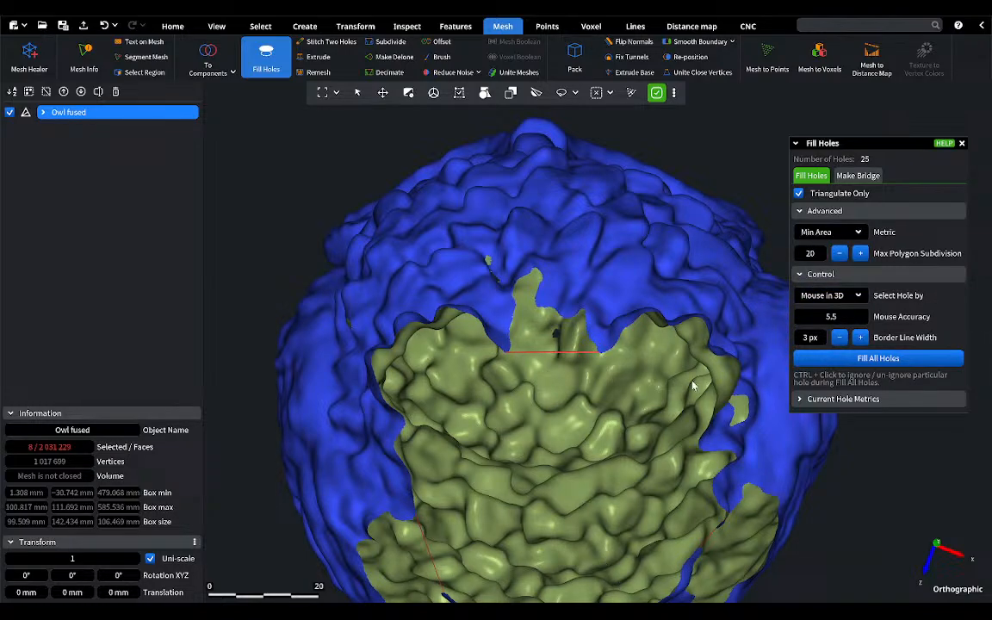
pyautogui.click(730, 360)
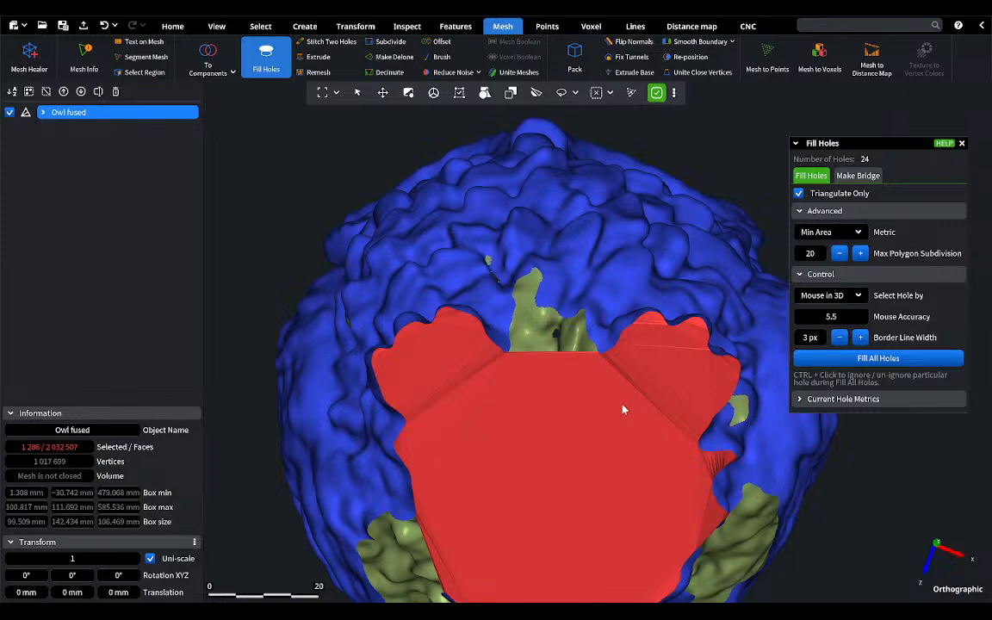
# Step: Fill the hole between the owl's feet with Triangulate Only disabled, Smooth Curvature on and the Universal metric, and close Fill Holes
pyautogui.click(800, 195)
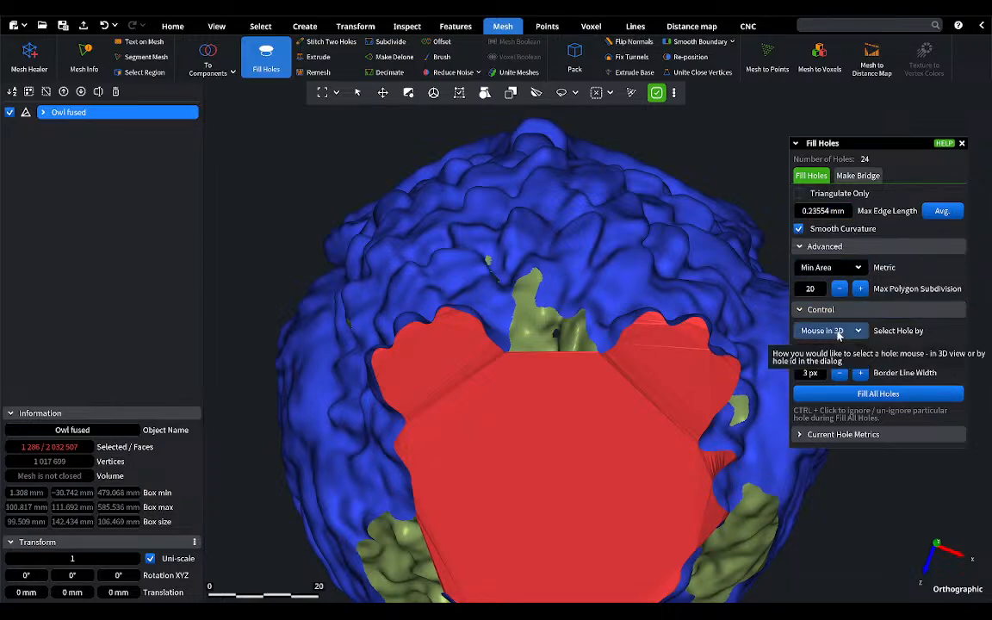
pyautogui.click(822, 270)
pyautogui.click(817, 284)
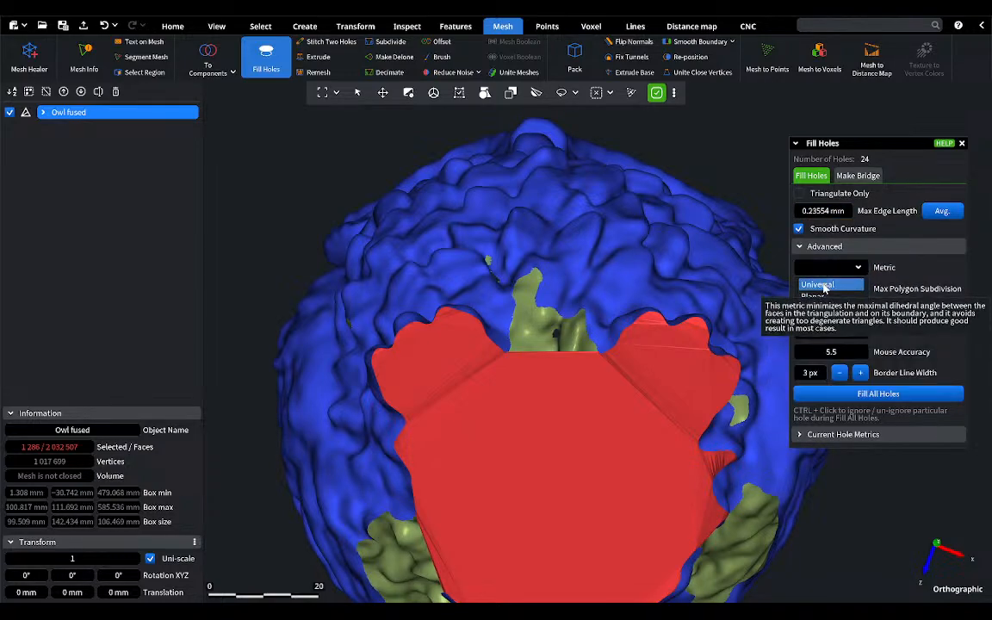
pyautogui.click(590, 342)
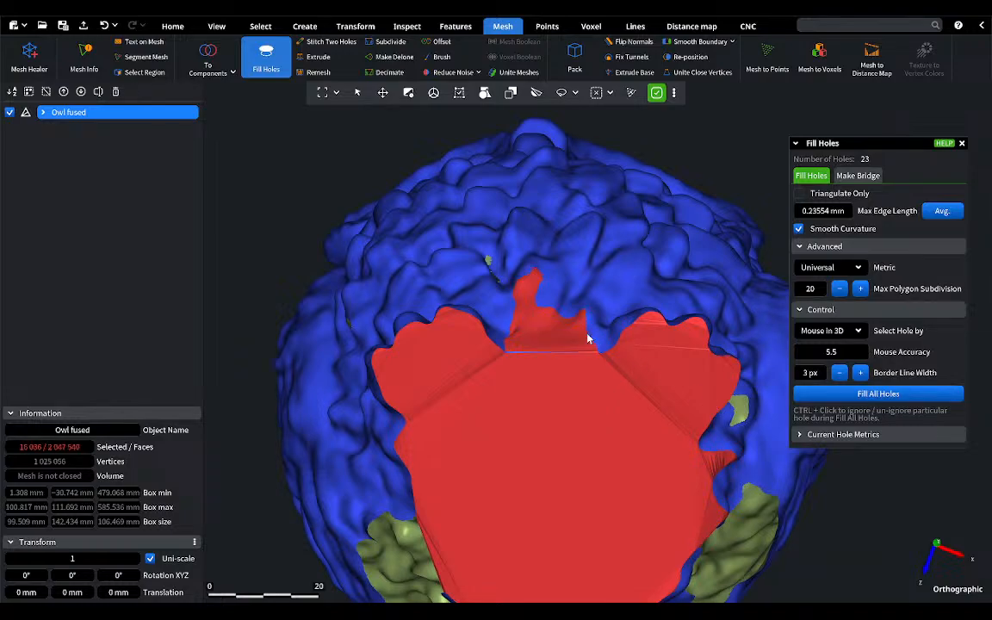
pyautogui.scroll(10, 570, 323)
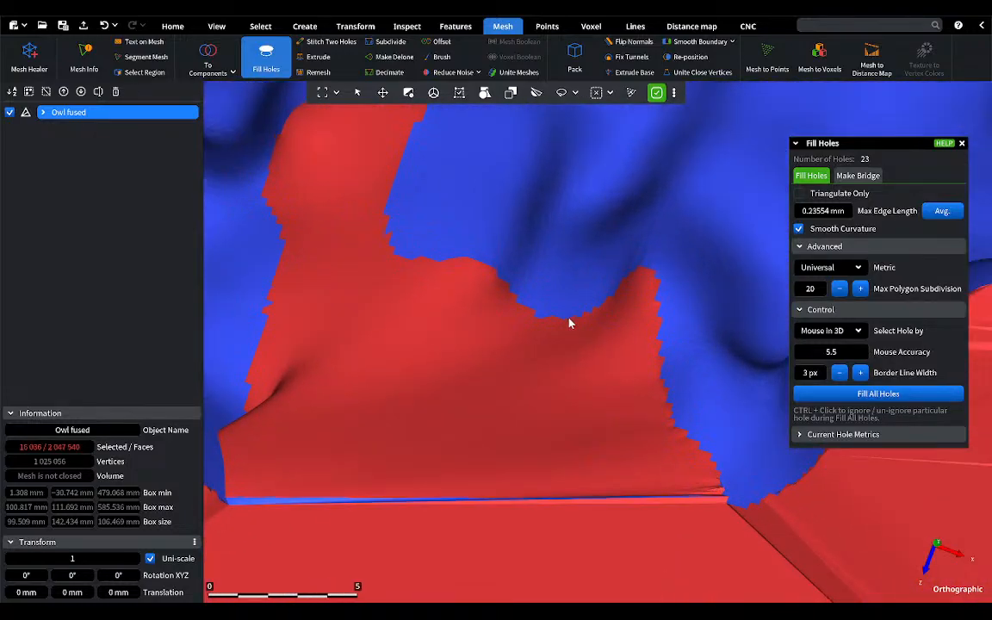
pyautogui.scroll(-10, 569, 323)
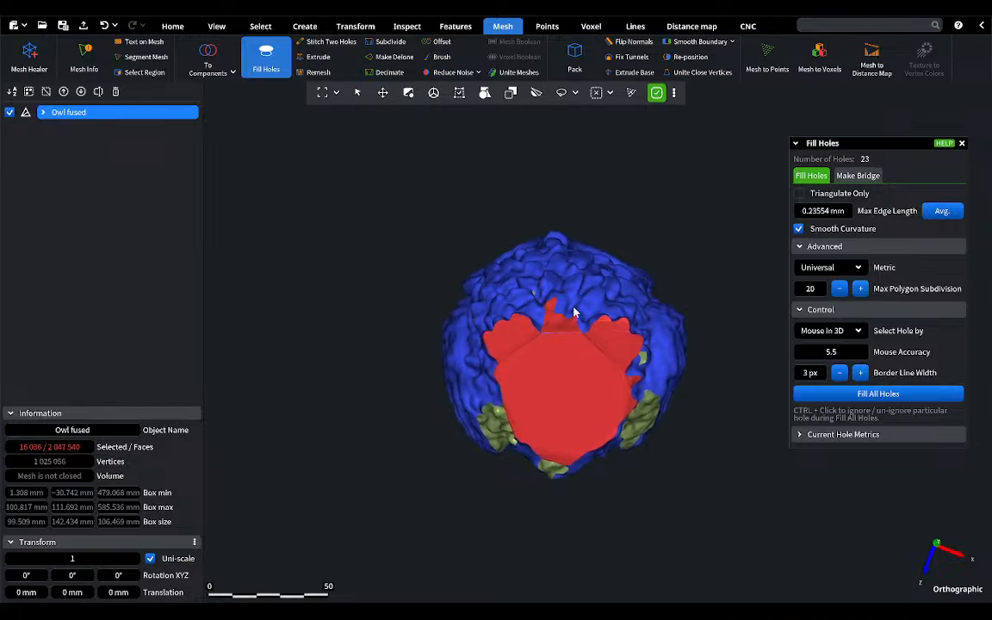
pyautogui.moveTo(575, 312); pyautogui.dragTo(584, 400, button='right')
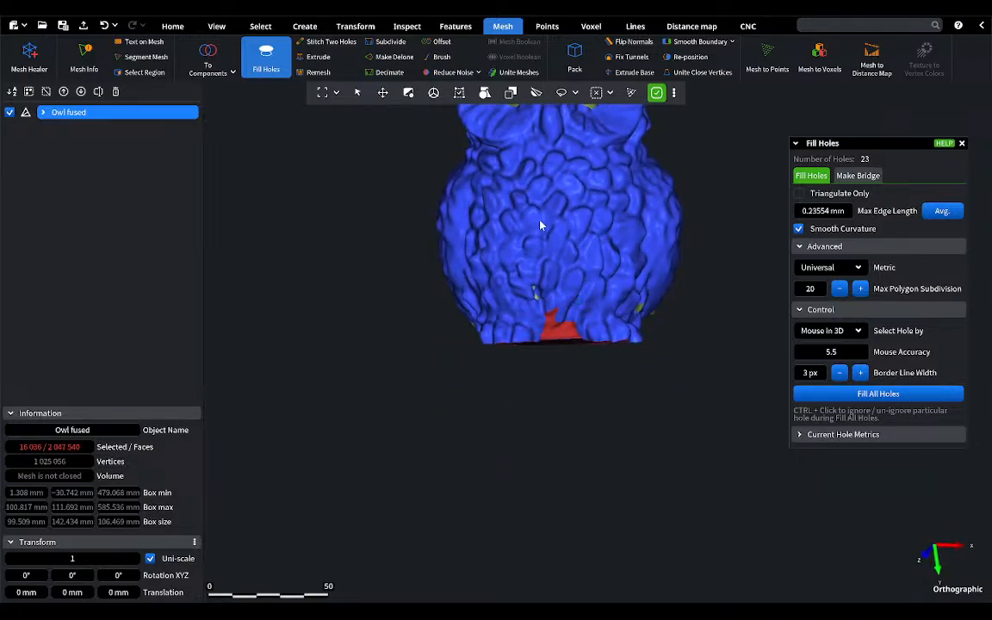
pyautogui.moveTo(541, 226); pyautogui.dragTo(518, 376, button='right')
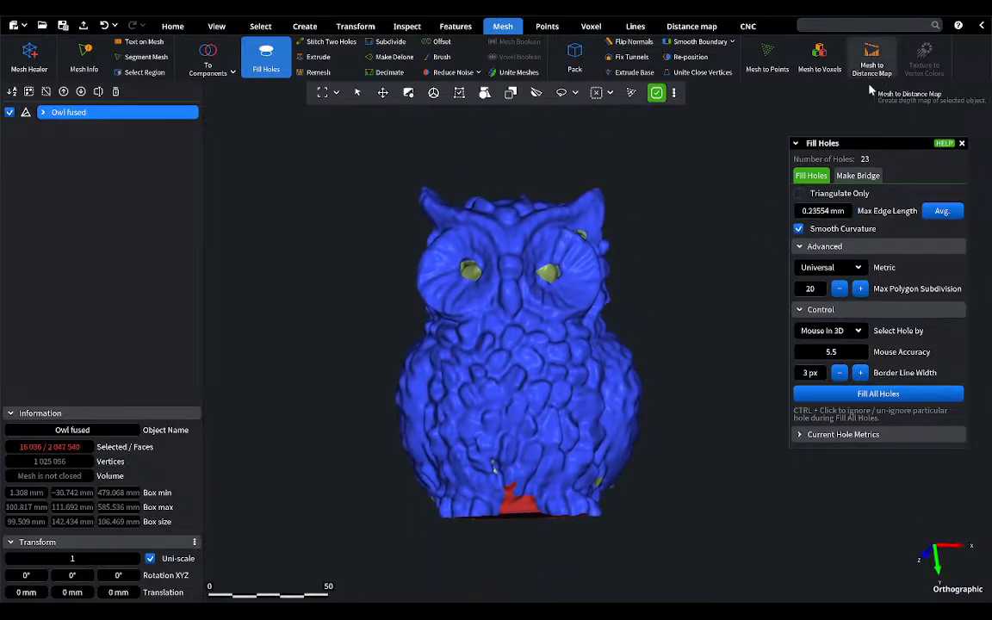
pyautogui.click(962, 143)
# Step: Repair the owl mesh's components, holes, self-intersections and degeneracies with Mesh Healer, then inspect the underside and close the tool
pyautogui.click(30, 56)
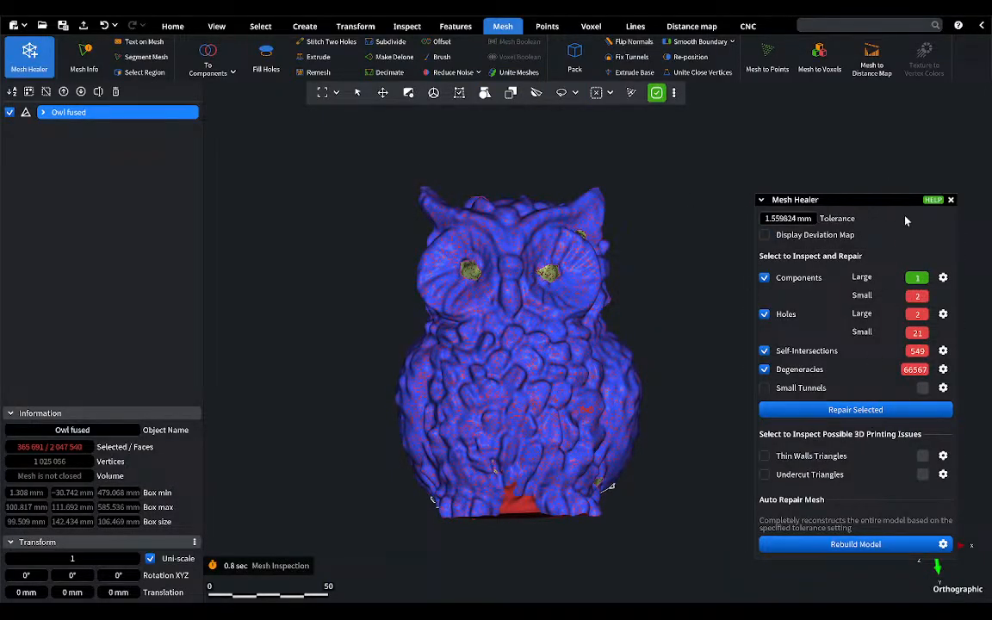
pyautogui.moveTo(805, 199)
pyautogui.mouseDown()
pyautogui.moveTo(731, 93)
pyautogui.moveTo(762, 125)
pyautogui.mouseUp()
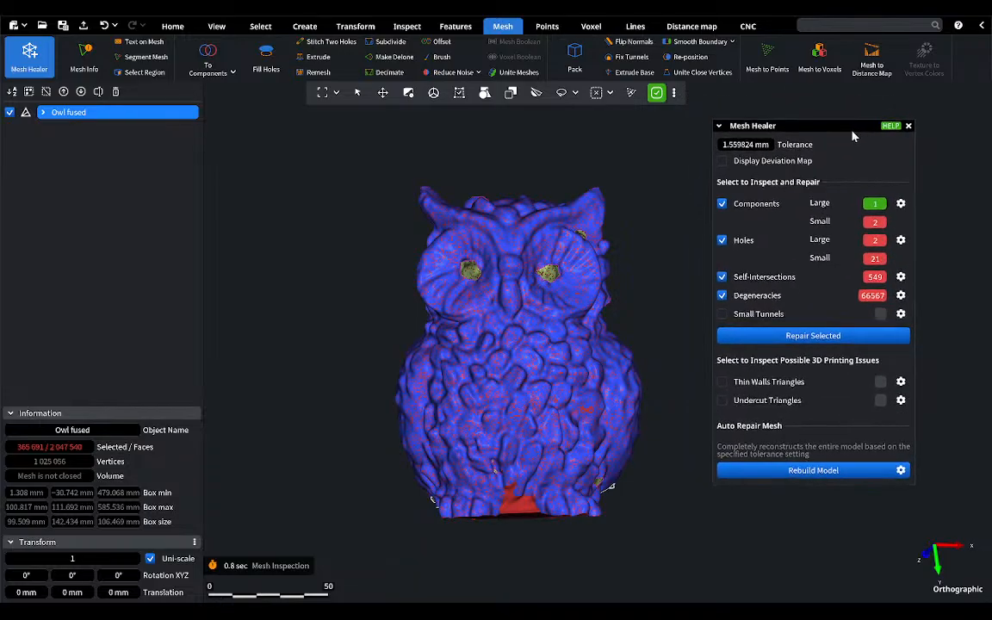
pyautogui.click(838, 341)
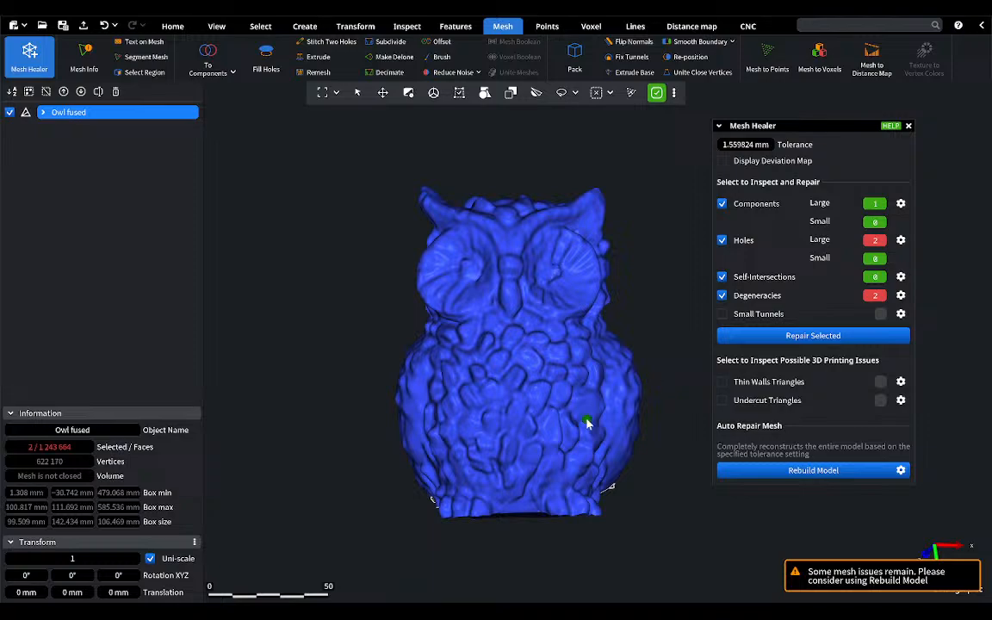
pyautogui.moveTo(589, 421); pyautogui.dragTo(595, 320, button='right')
pyautogui.click(909, 126)
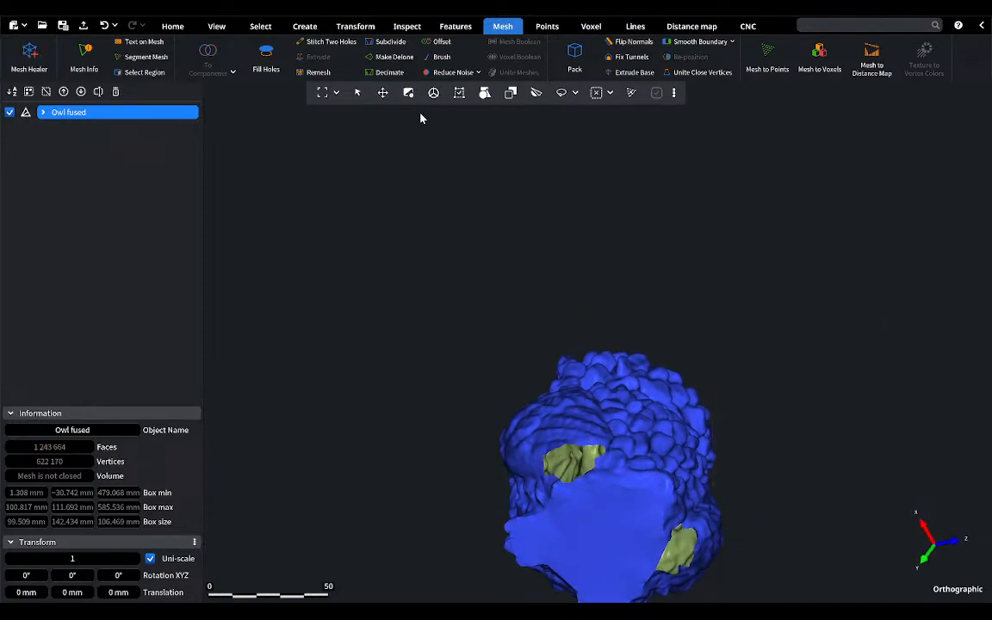
# Step: Fill the two remaining large holes beside the owl's base using the Universal metric with Smooth Curvature, and clear the face selection
pyautogui.click(266, 57)
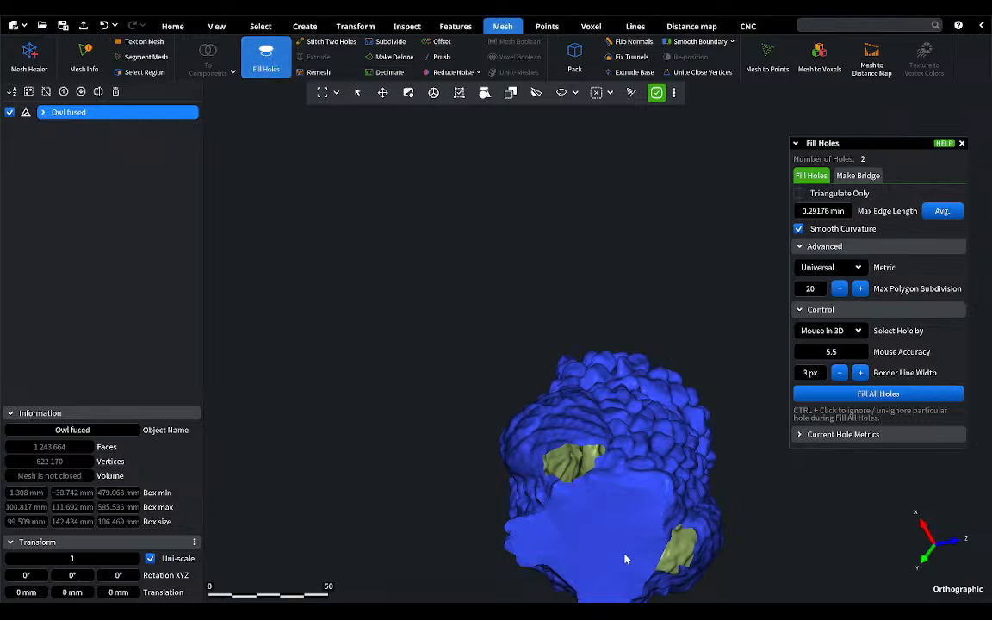
pyautogui.scroll(6, 626, 560)
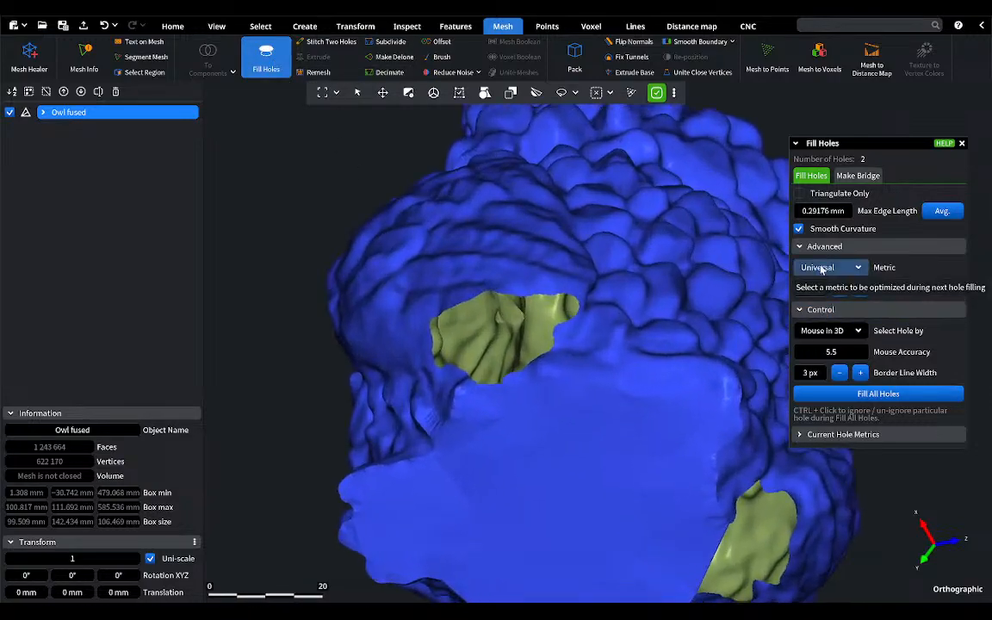
pyautogui.click(514, 298)
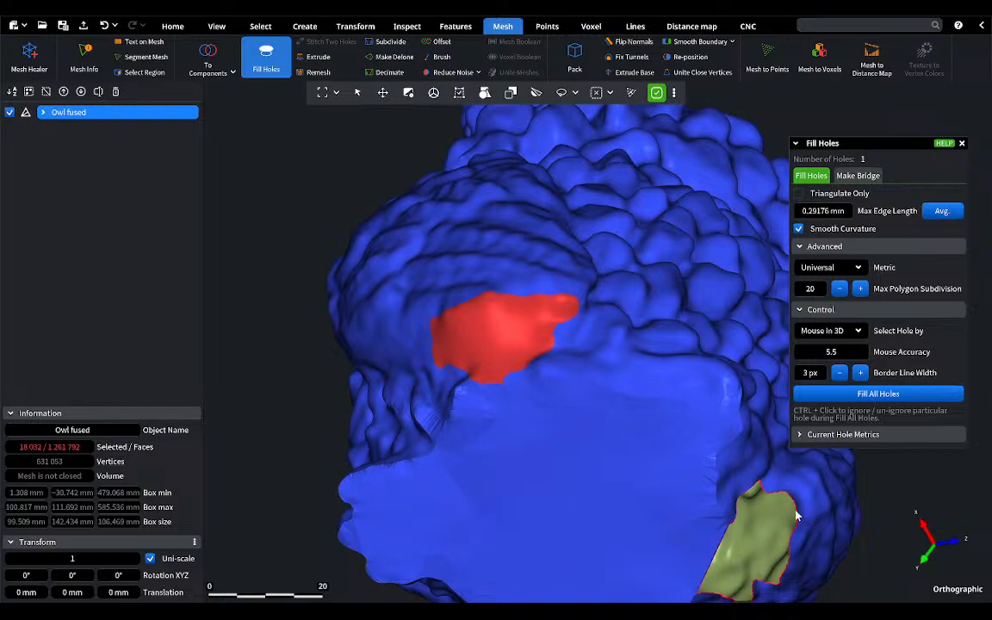
pyautogui.click(822, 393)
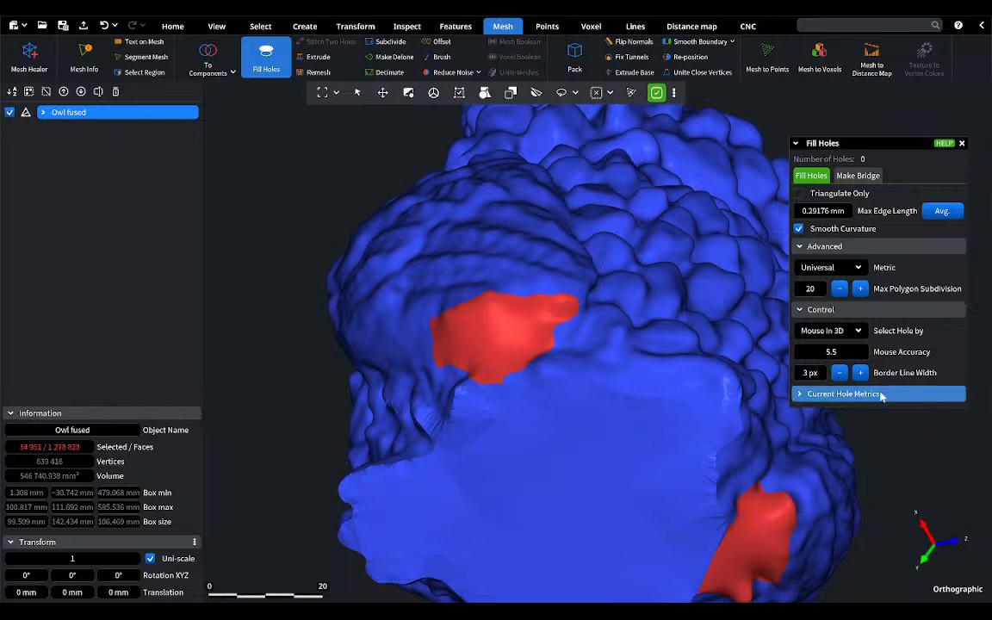
pyautogui.click(962, 144)
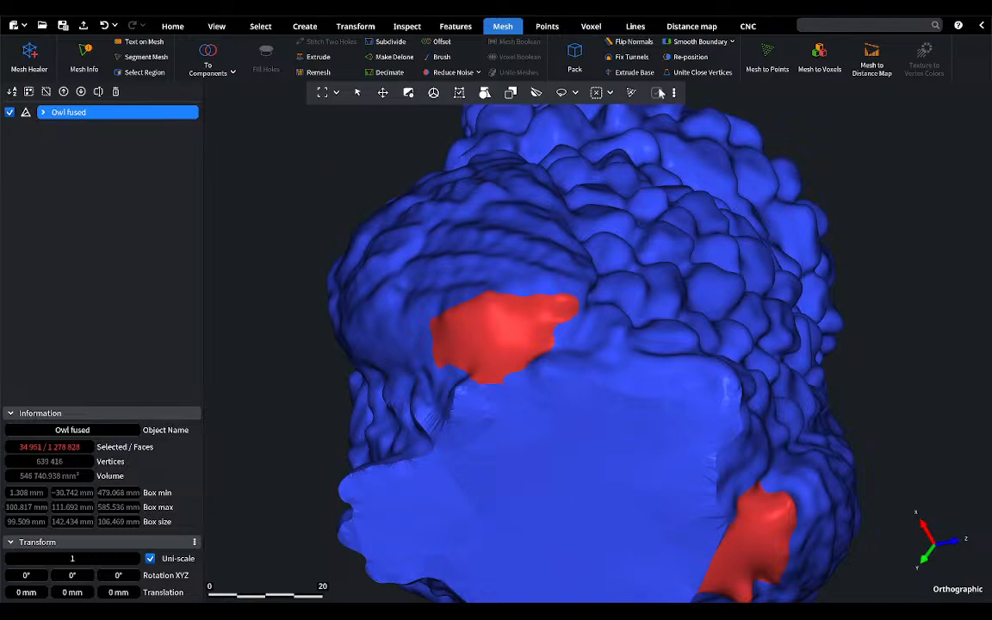
pyautogui.click(596, 94)
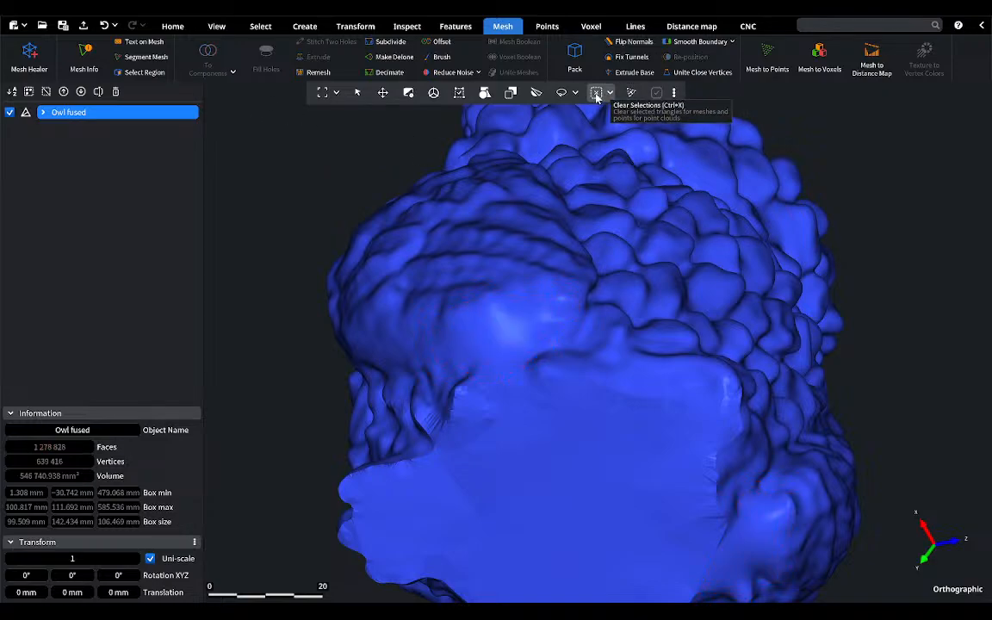
# Step: Inspect the closed owl mesh in Mesh Healer, limit the checks to Degeneracies only, and close the tool without repairing
pyautogui.moveTo(546, 295); pyautogui.dragTo(701, 418, button='right')
pyautogui.scroll(-5, 517, 284)
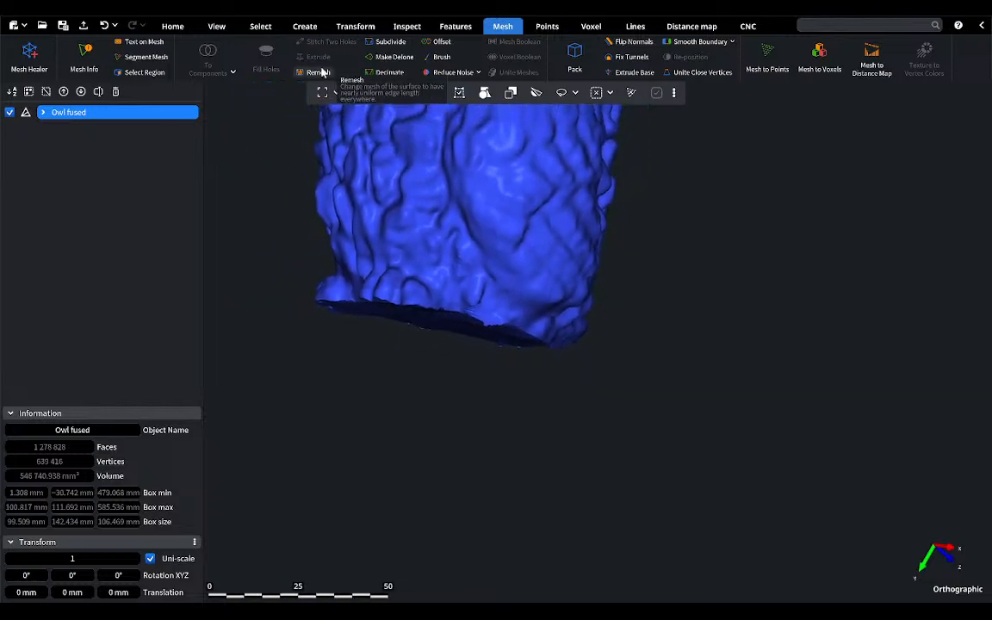
pyautogui.click(323, 92)
pyautogui.moveTo(578, 389); pyautogui.dragTo(670, 391, button='right')
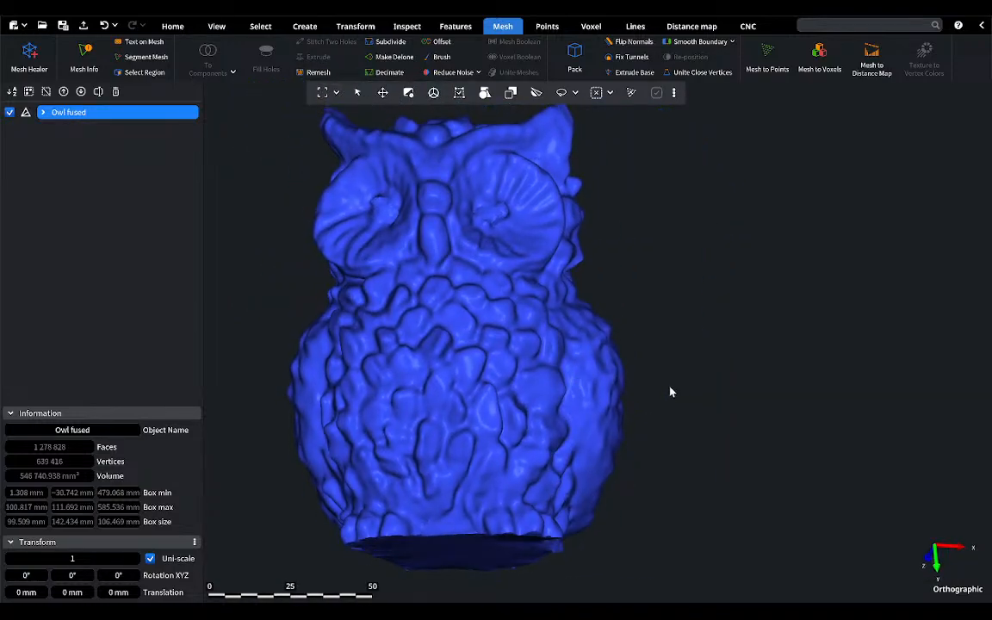
pyautogui.click(30, 56)
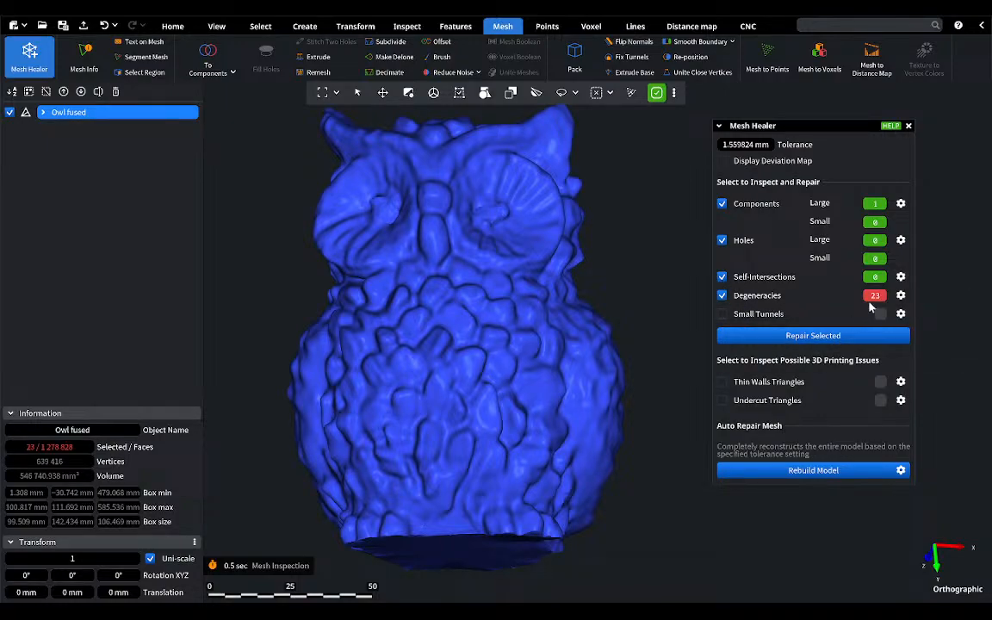
pyautogui.click(721, 202)
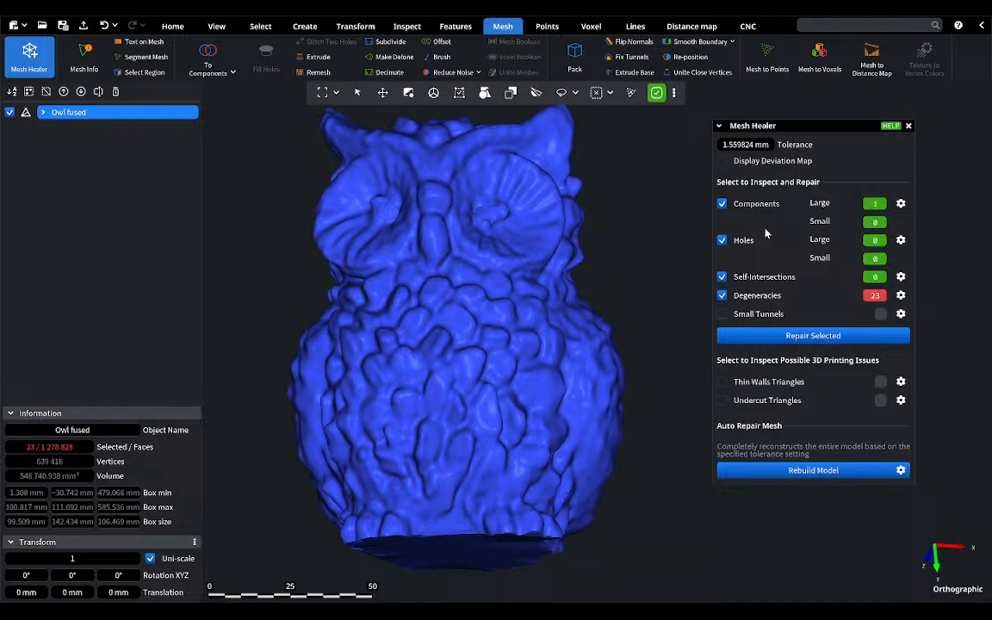
pyautogui.click(721, 203)
pyautogui.click(722, 240)
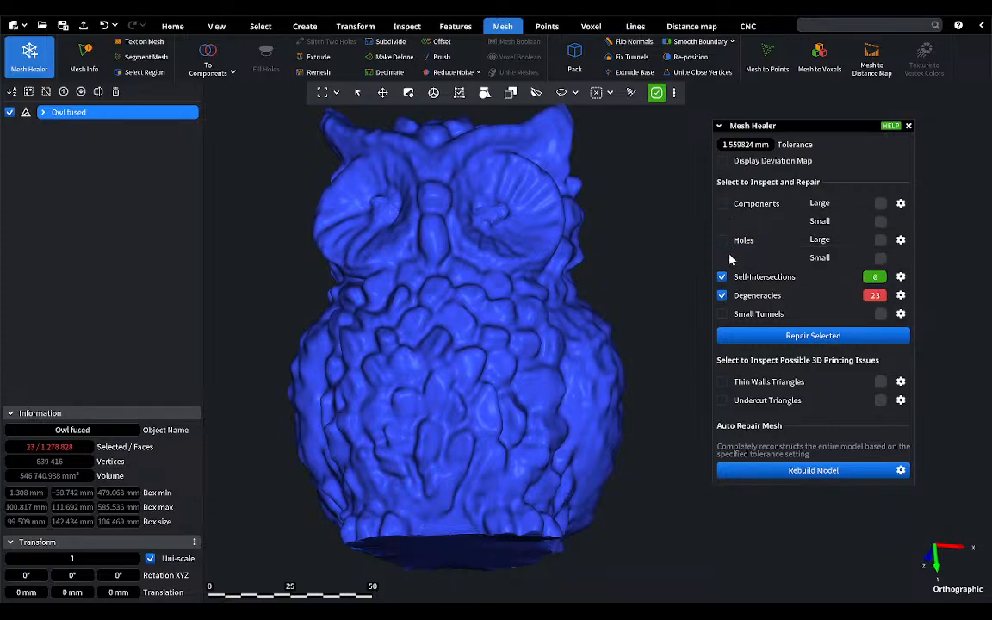
pyautogui.click(722, 276)
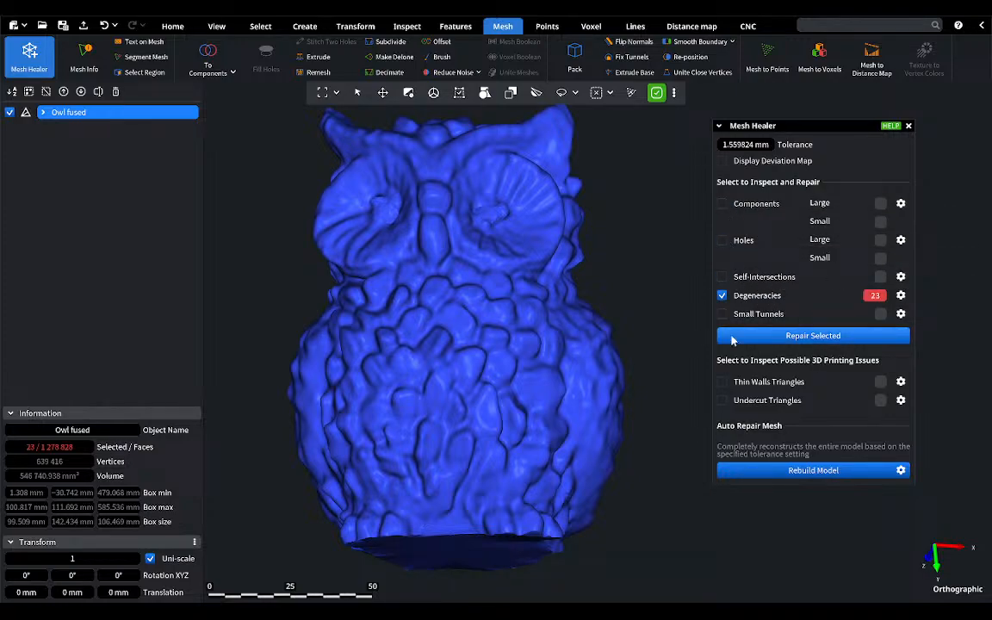
pyautogui.click(909, 126)
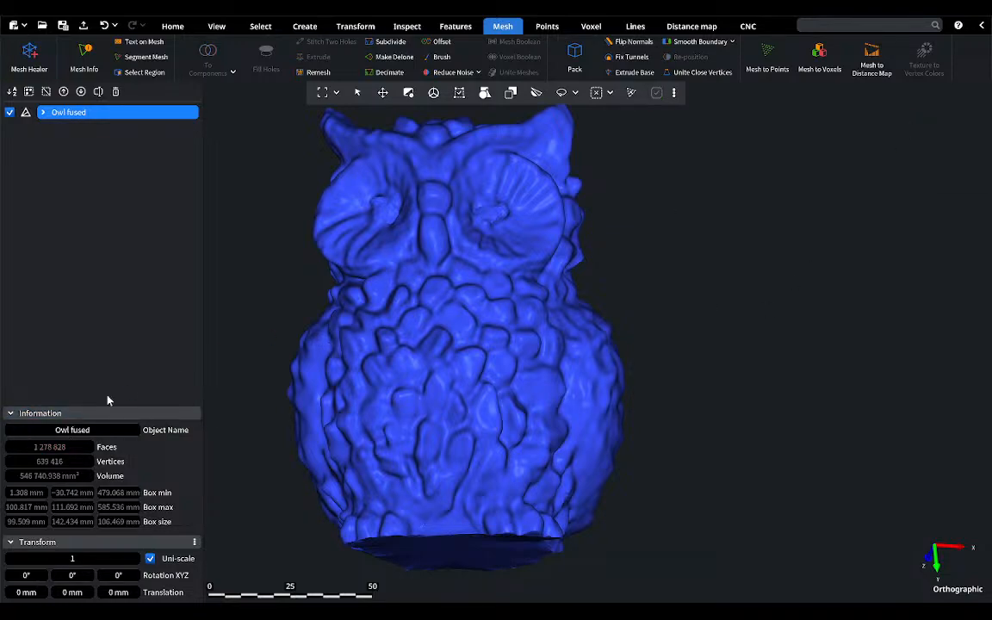
# Step: Restore the selection of degenerate faces by undoing its clearing and expand it by one layer of triangles
pyautogui.click(105, 25)
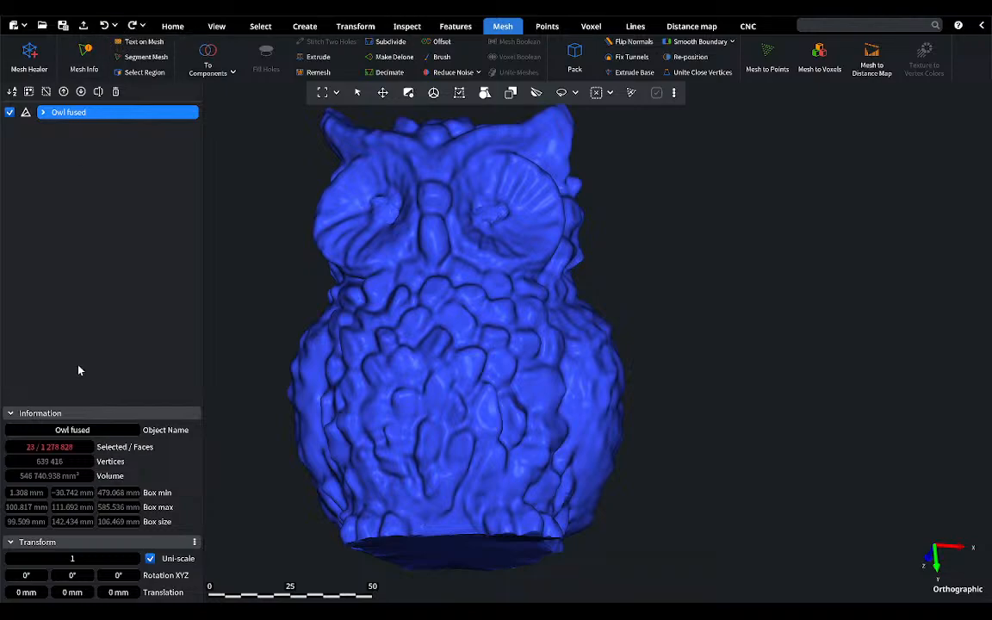
pyautogui.click(261, 26)
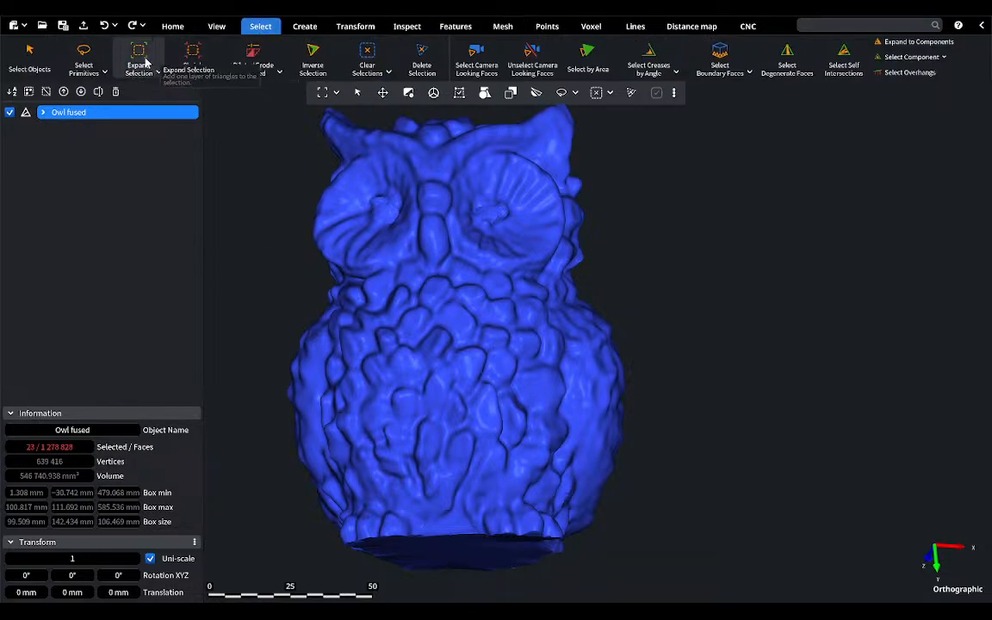
pyautogui.click(143, 60)
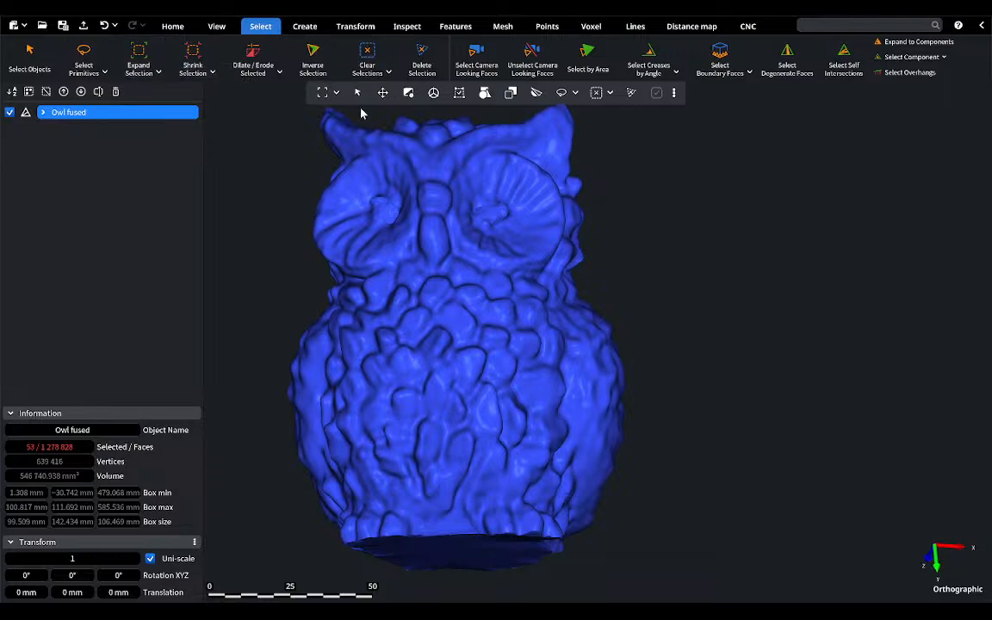
# Step: Delete the selected degenerate faces and repair the owl's components, holes, self-intersections and degeneracies with Mesh Healer
pyautogui.click(421, 59)
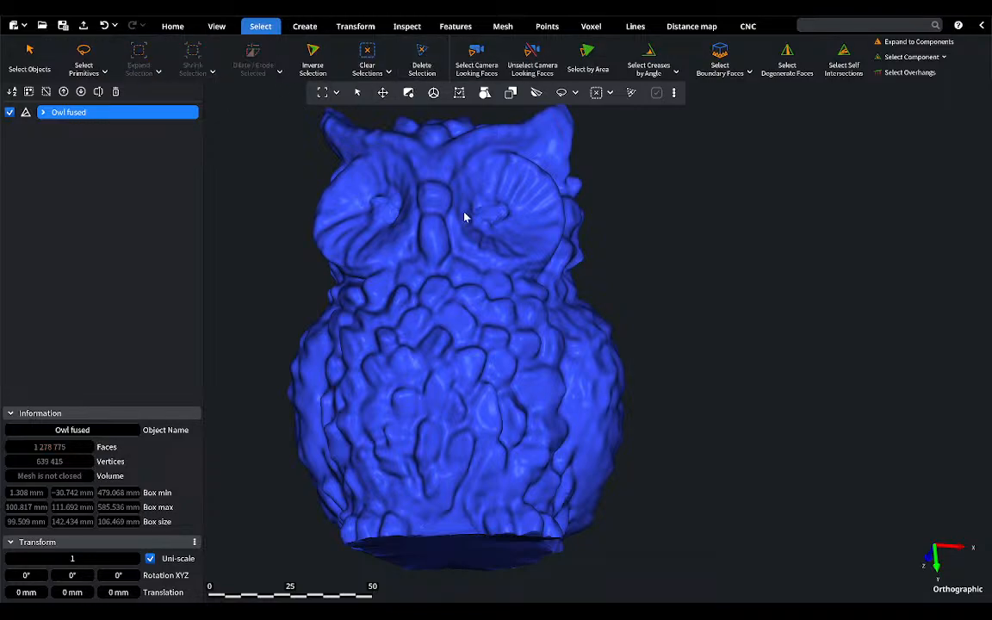
pyautogui.click(503, 27)
pyautogui.click(29, 57)
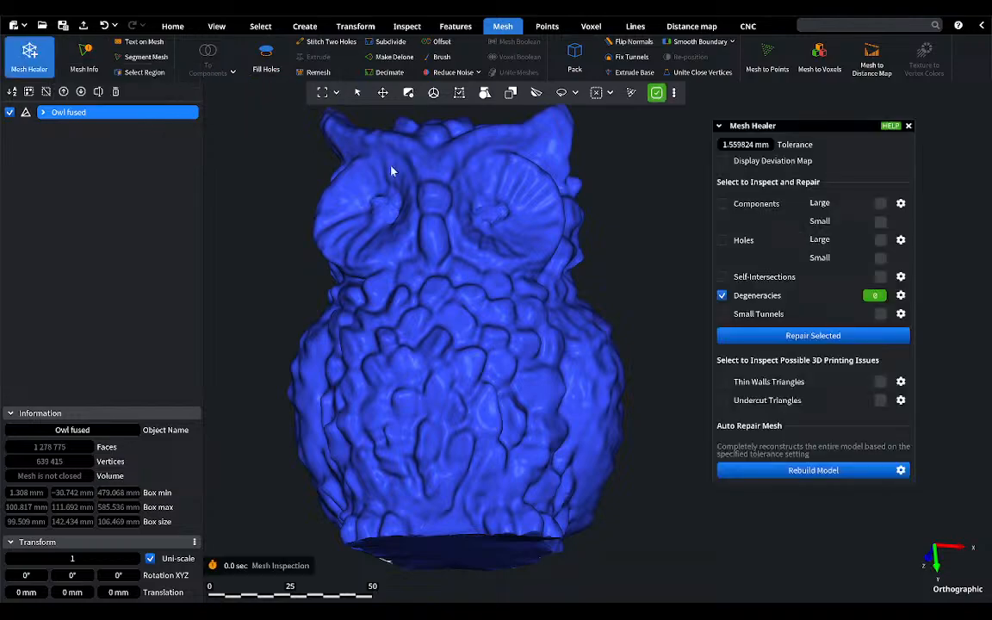
pyautogui.click(722, 278)
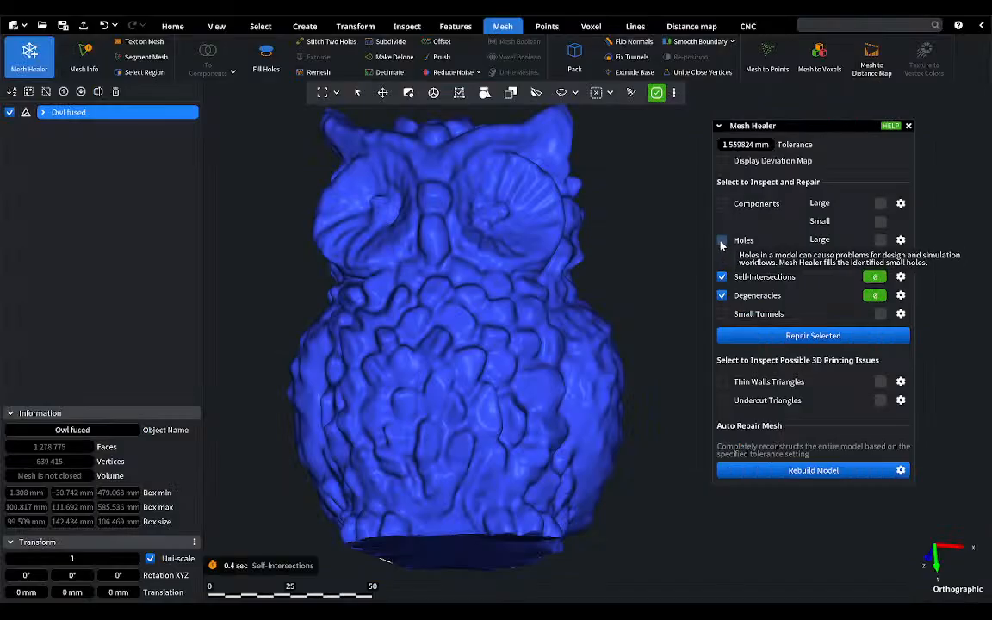
pyautogui.click(722, 204)
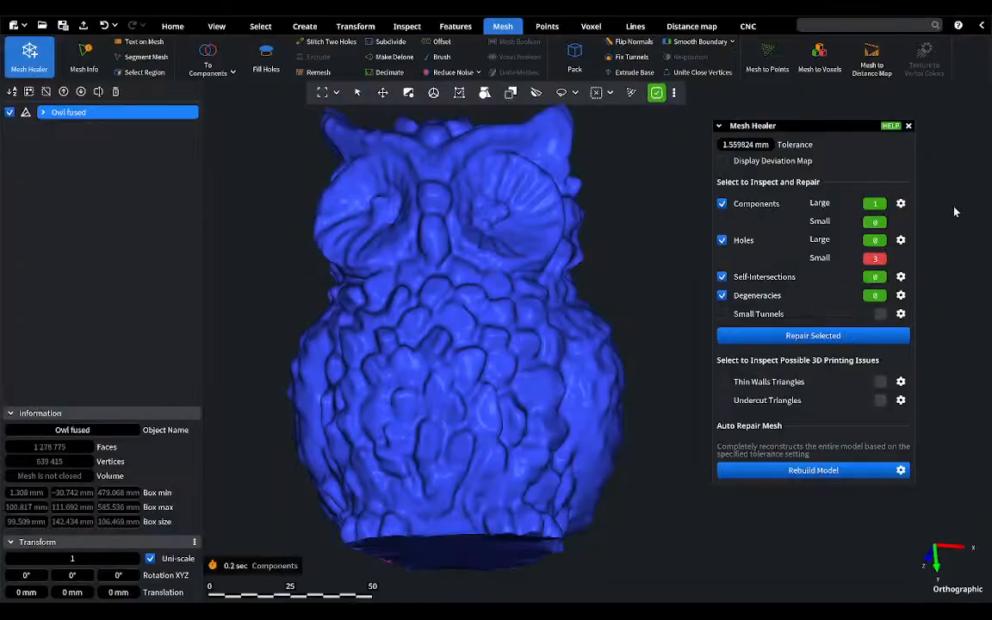
pyautogui.click(825, 337)
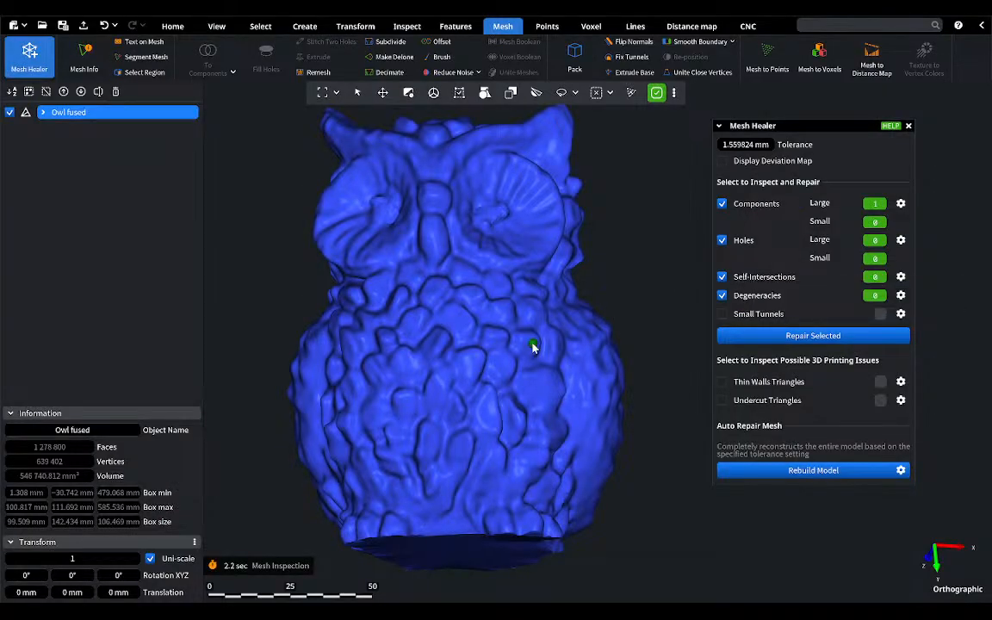
pyautogui.click(908, 126)
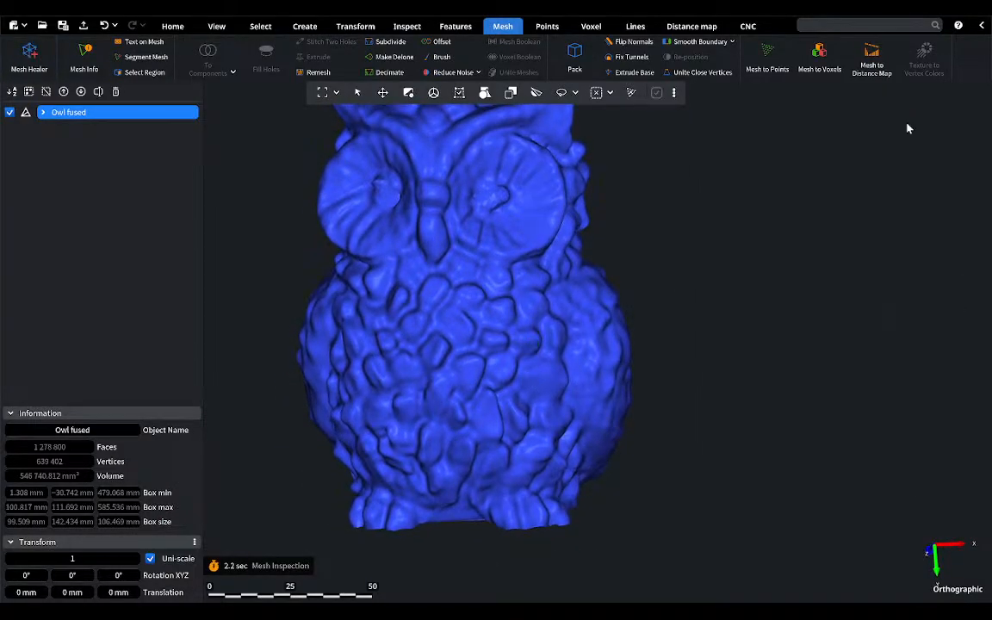
# Step: Smooth the rough centres of both owl eyes using the Brush in Smooth mode with a 7.111 mm radius
pyautogui.click(438, 62)
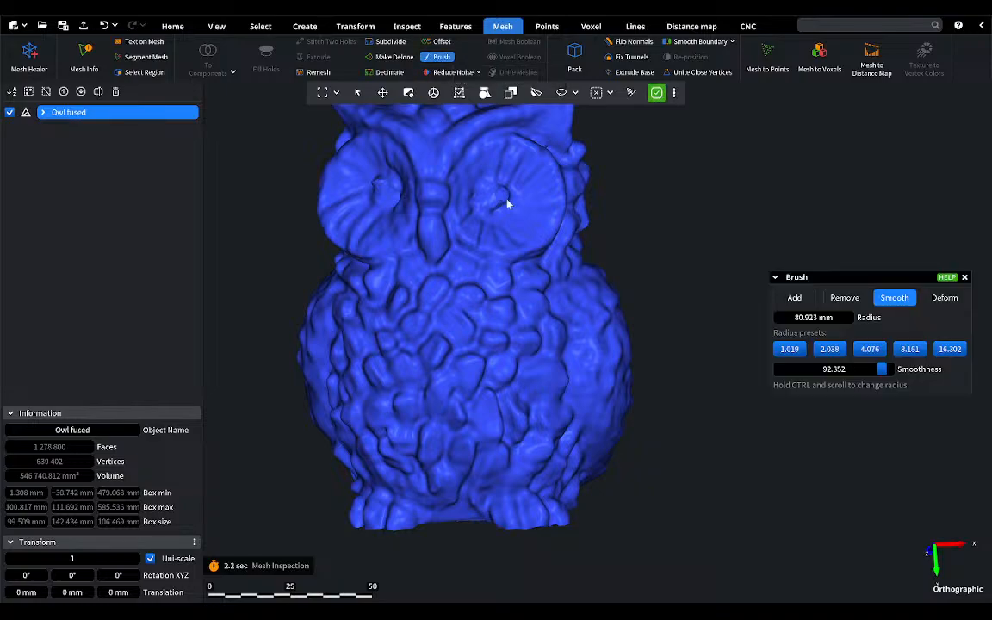
pyautogui.scroll(5, 551, 278)
pyautogui.scroll(2, 600, 203)
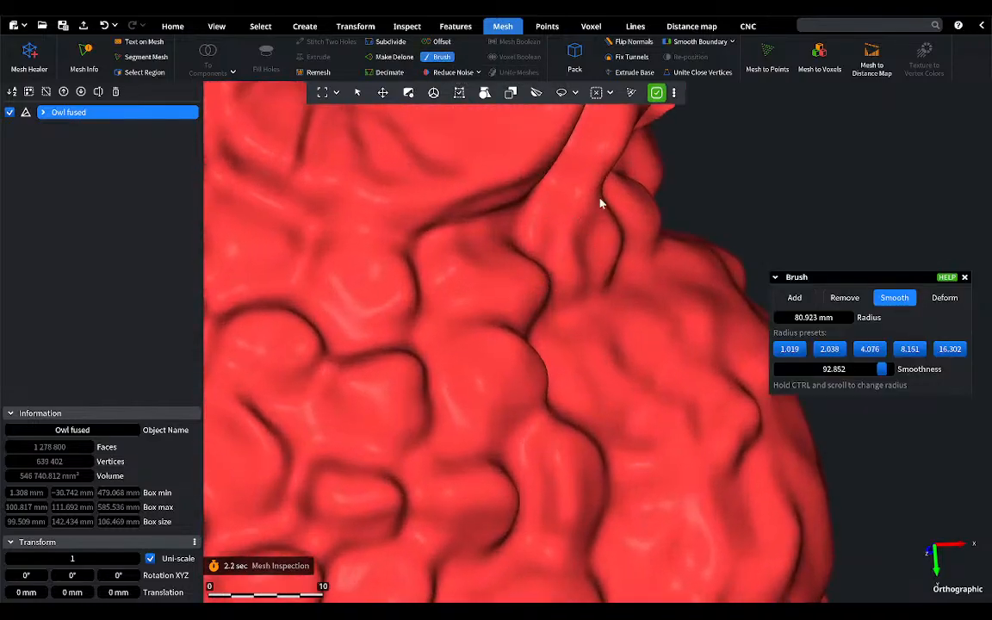
pyautogui.scroll(-5, 600, 203)
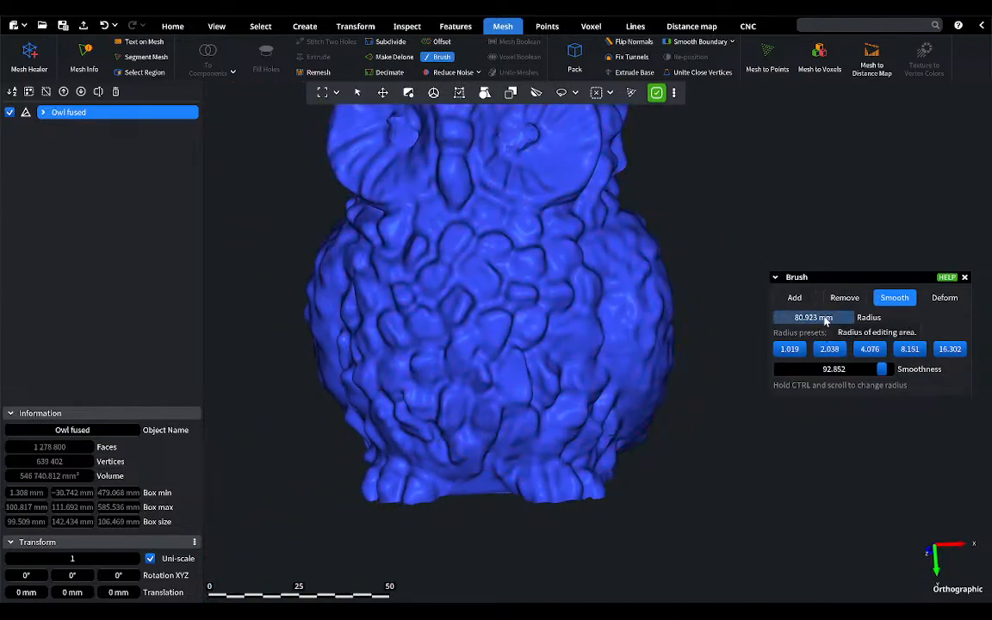
pyautogui.moveTo(824, 319); pyautogui.dragTo(736, 323)
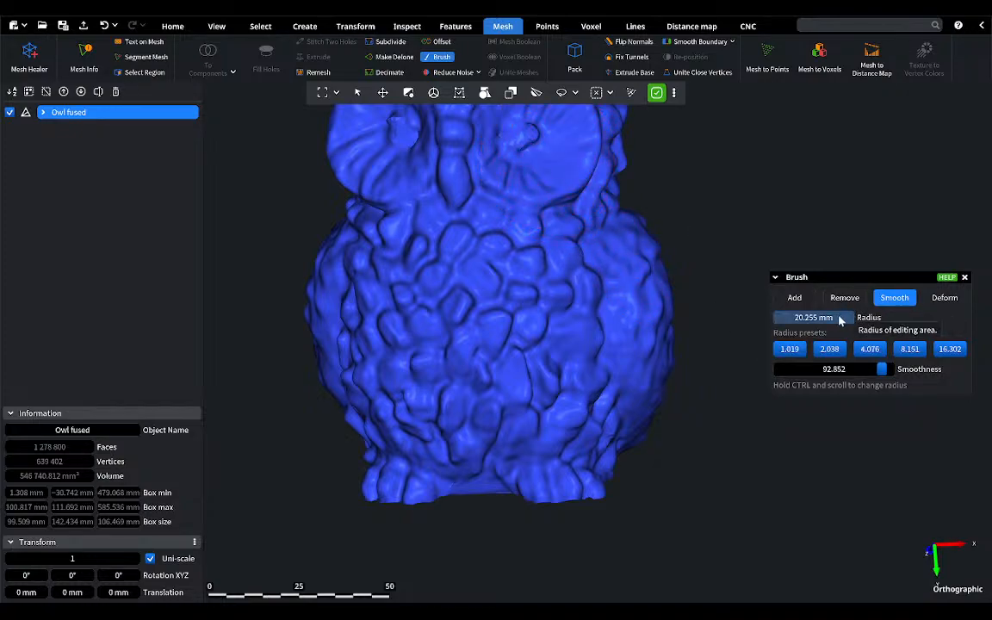
pyautogui.moveTo(841, 320); pyautogui.dragTo(783, 322)
pyautogui.moveTo(528, 148)
pyautogui.mouseDown()
pyautogui.moveTo(530, 138)
pyautogui.moveTo(412, 132)
pyautogui.mouseUp()
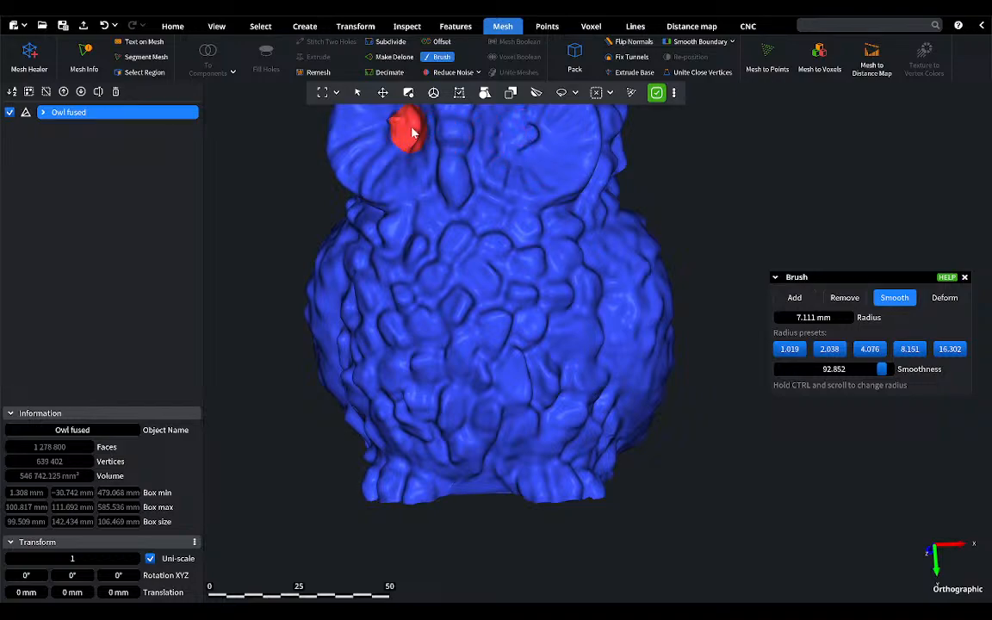
pyautogui.scroll(5, 390, 139)
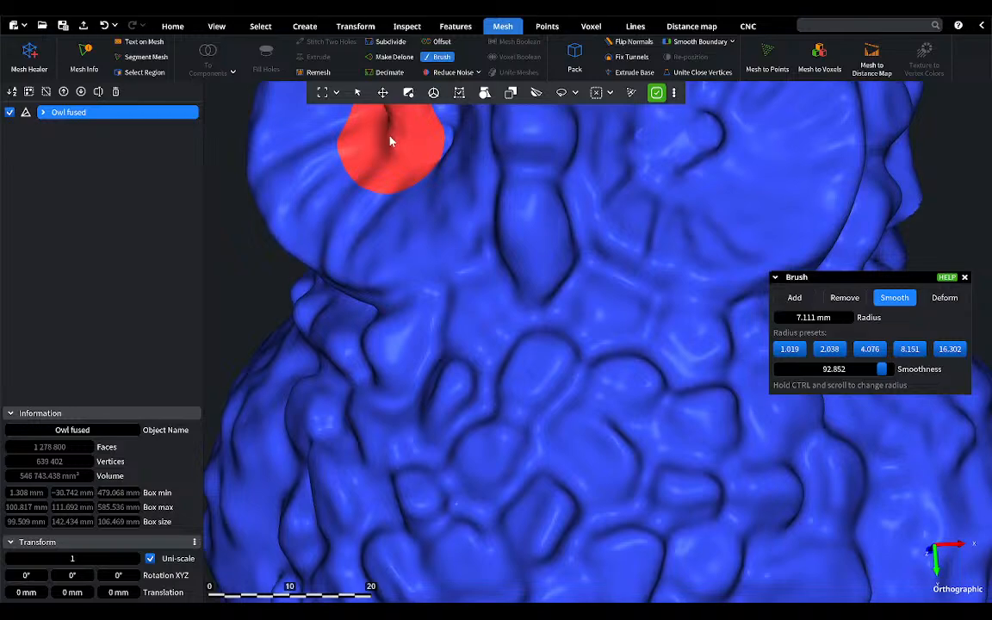
pyautogui.moveTo(390, 137); pyautogui.dragTo(398, 223, button='right')
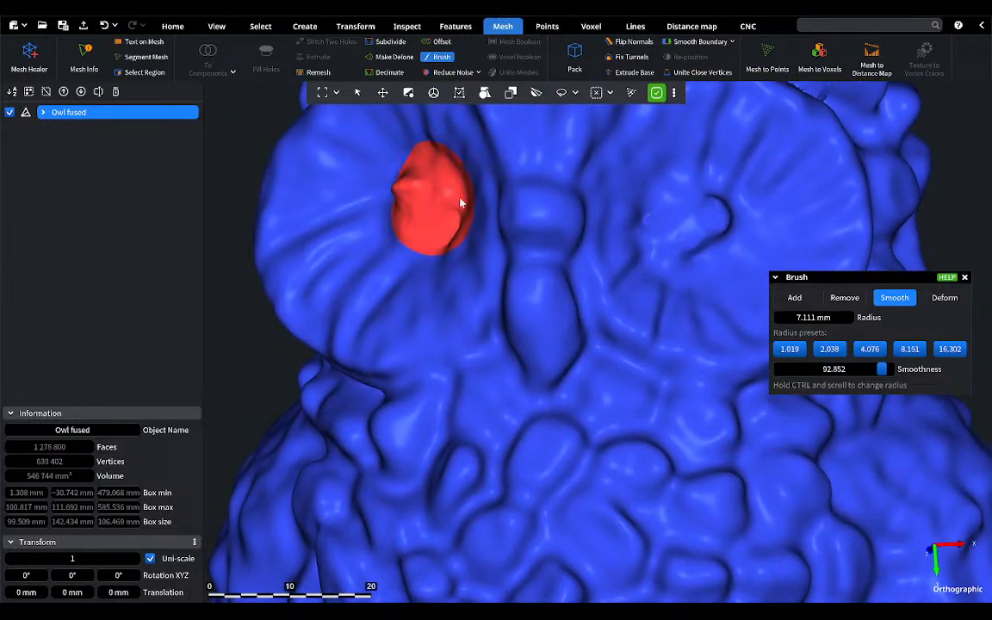
# Step: Brush away the raised material in the centre of the owl's right eye with Remove mode, and smooth both eye centres again
pyautogui.click(845, 297)
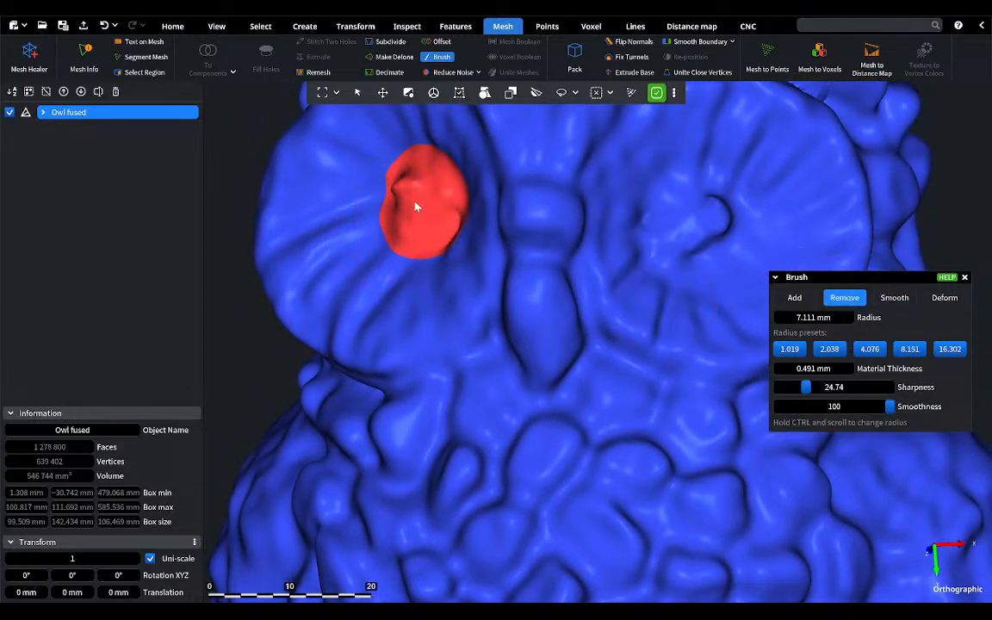
pyautogui.moveTo(413, 200); pyautogui.dragTo(402, 189)
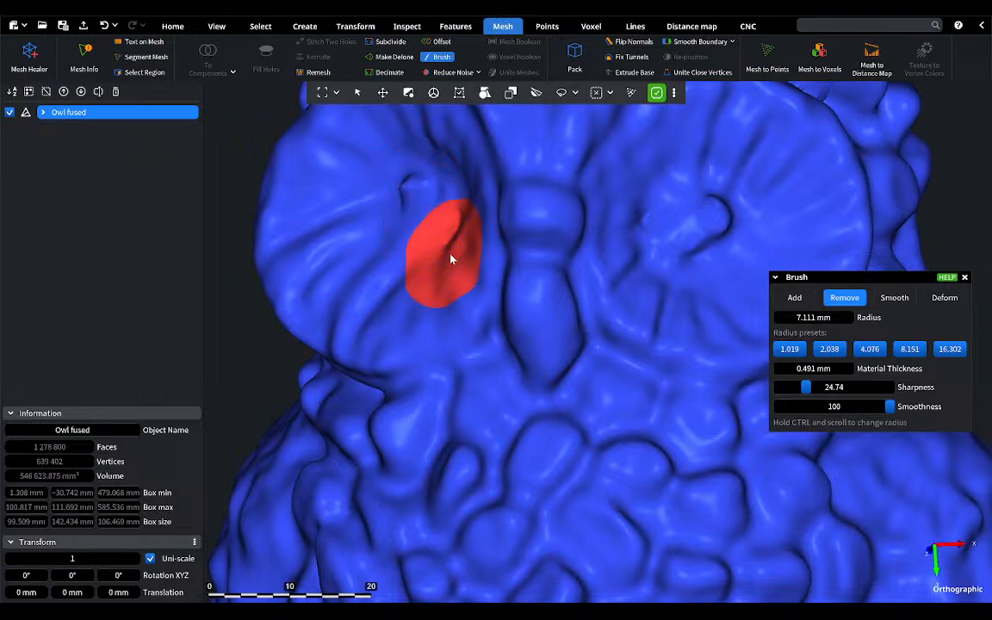
pyautogui.click(895, 306)
pyautogui.moveTo(405, 198); pyautogui.dragTo(414, 200)
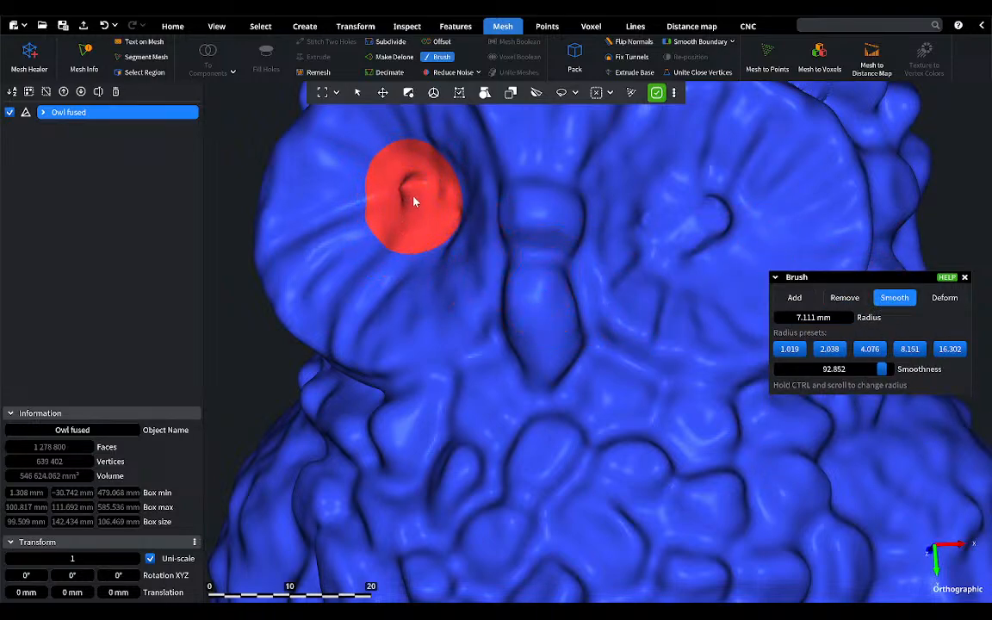
pyautogui.moveTo(704, 253); pyautogui.dragTo(702, 237)
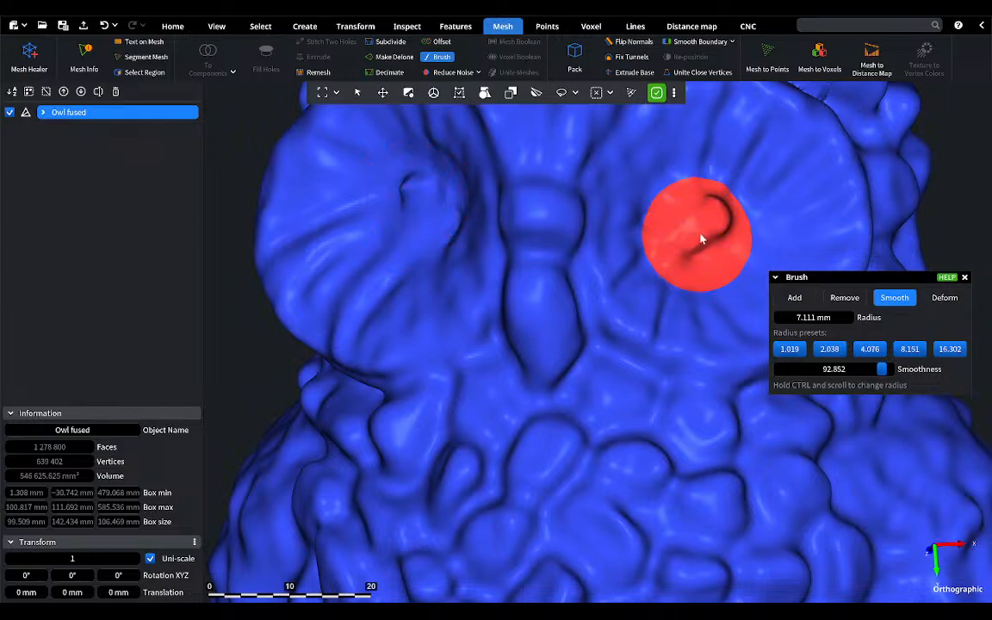
pyautogui.scroll(-6, 590, 435)
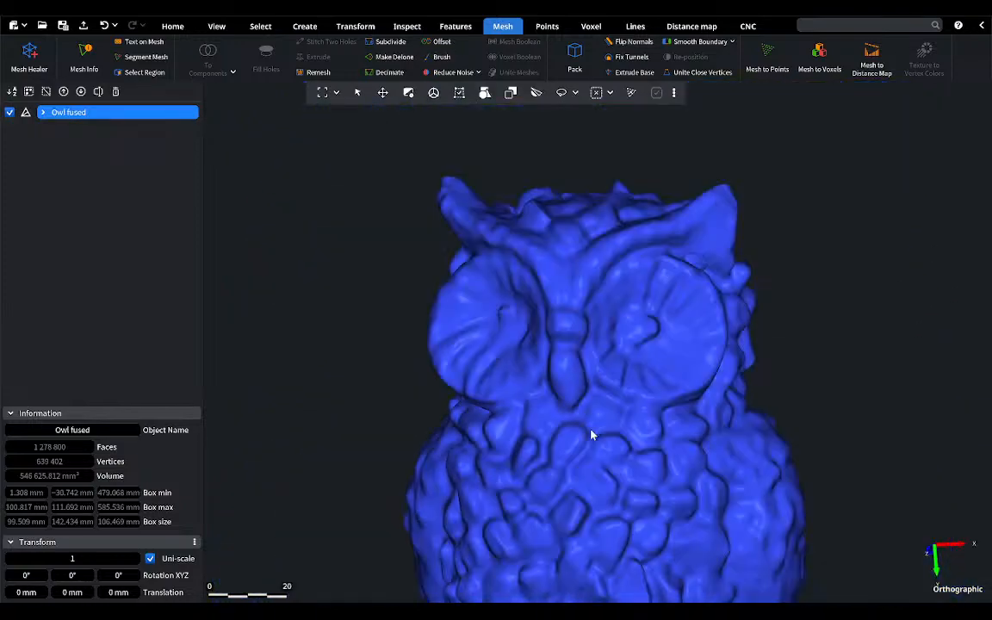
# Step: Create a plane feature on the owl's flat underside from four picked surface points
pyautogui.moveTo(590, 434); pyautogui.dragTo(555, 376, button='middle')
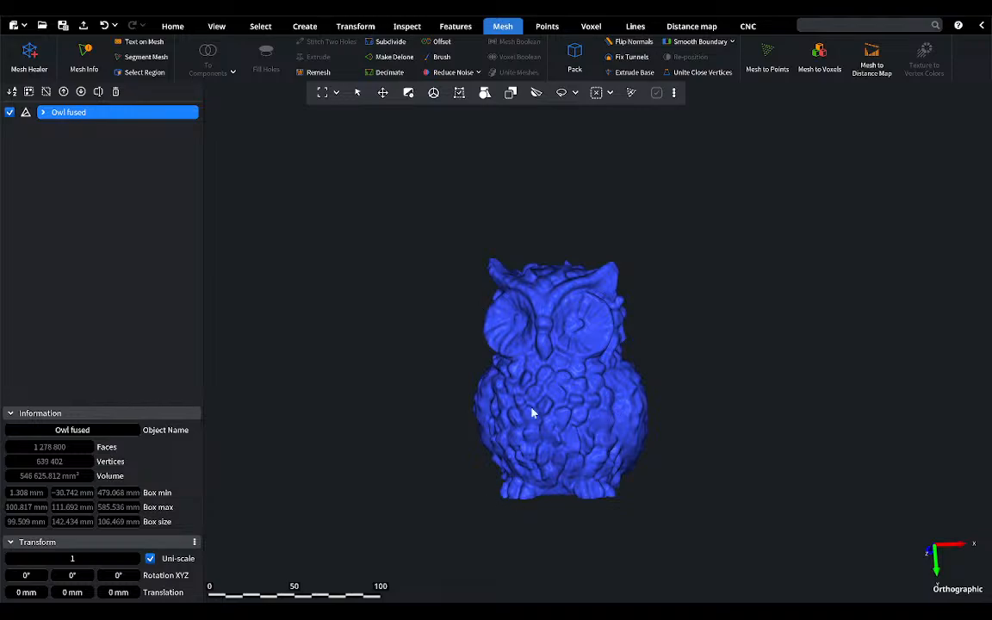
pyautogui.moveTo(568, 437); pyautogui.dragTo(566, 308, button='right')
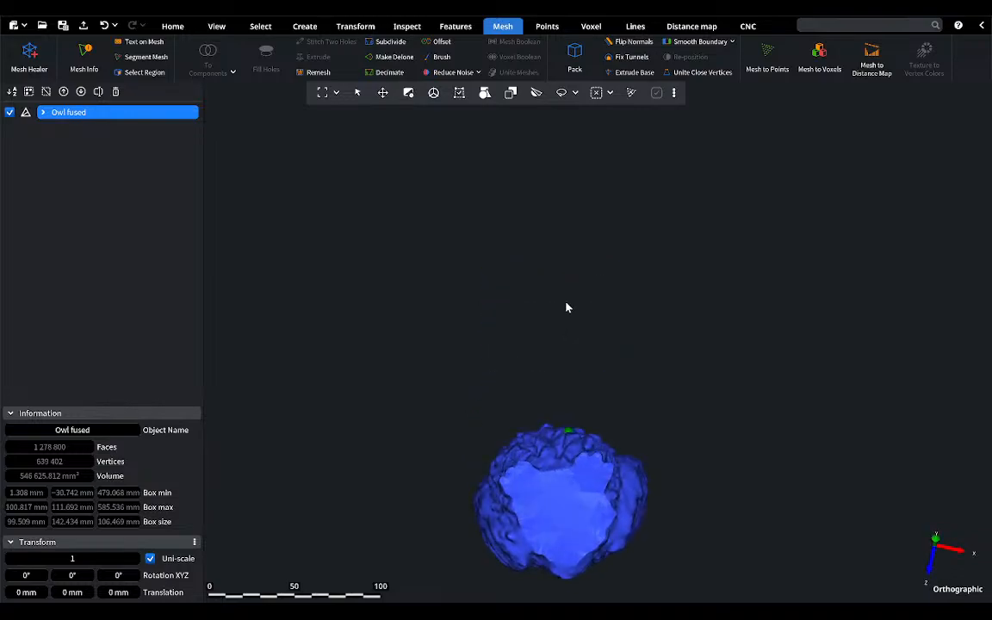
pyautogui.moveTo(551, 488); pyautogui.dragTo(551, 490, button='right')
pyautogui.moveTo(564, 493); pyautogui.dragTo(497, 415, button='middle')
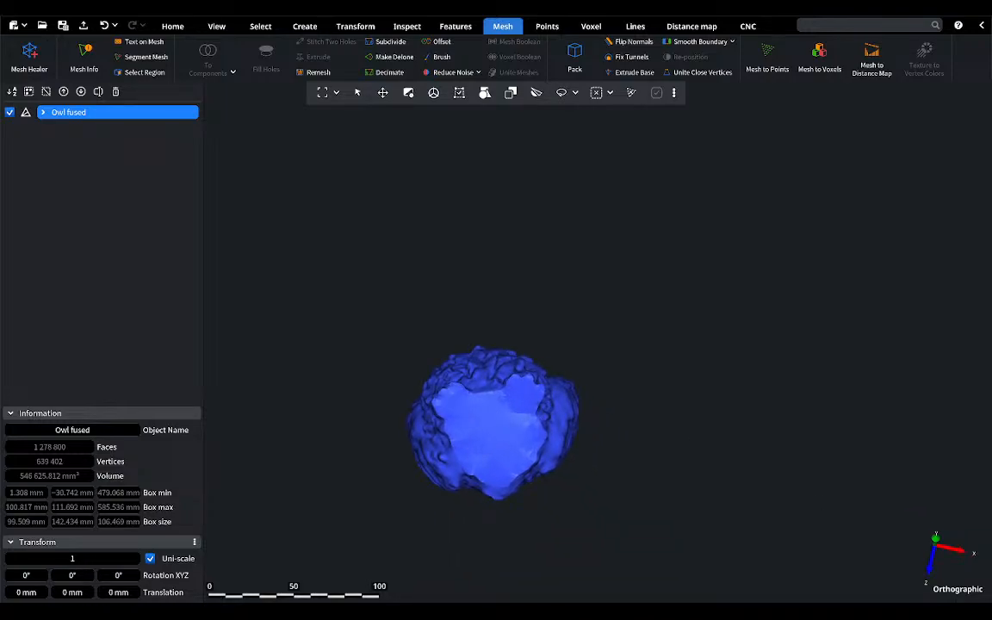
pyautogui.moveTo(469, 419); pyautogui.dragTo(454, 403, button='middle')
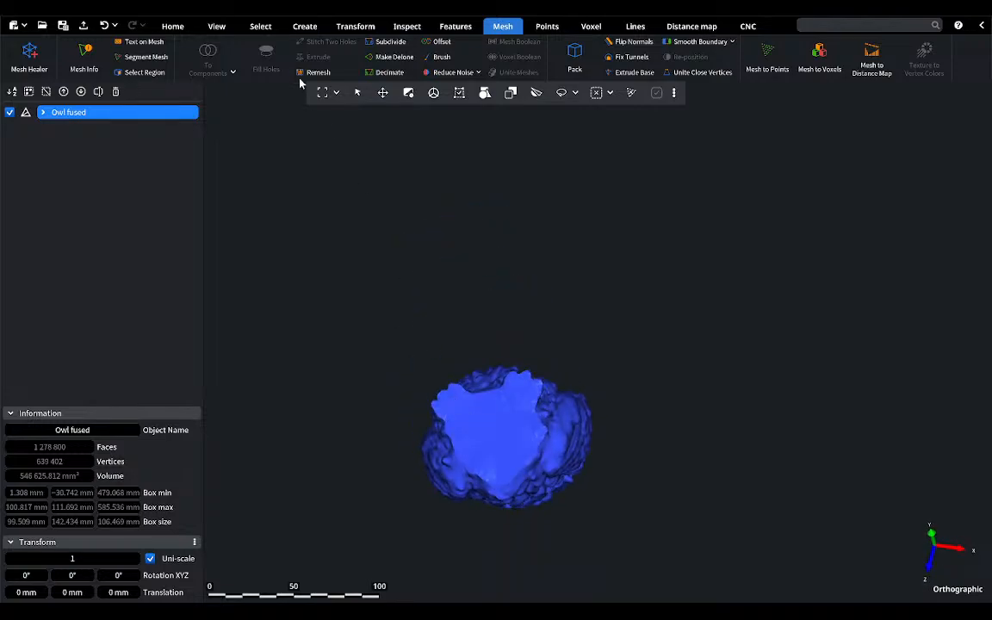
pyautogui.click(451, 26)
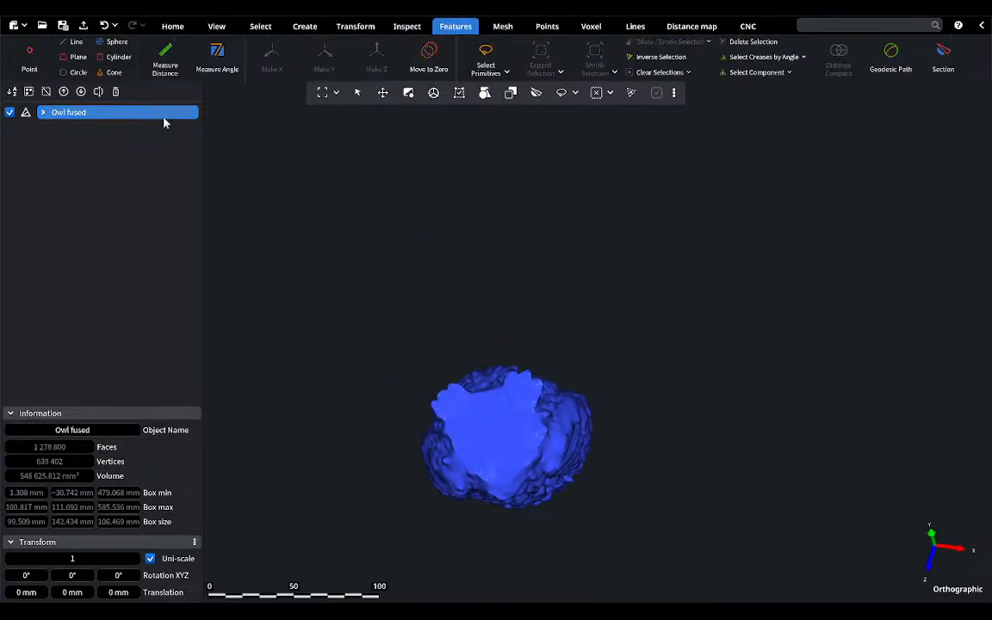
pyautogui.click(77, 56)
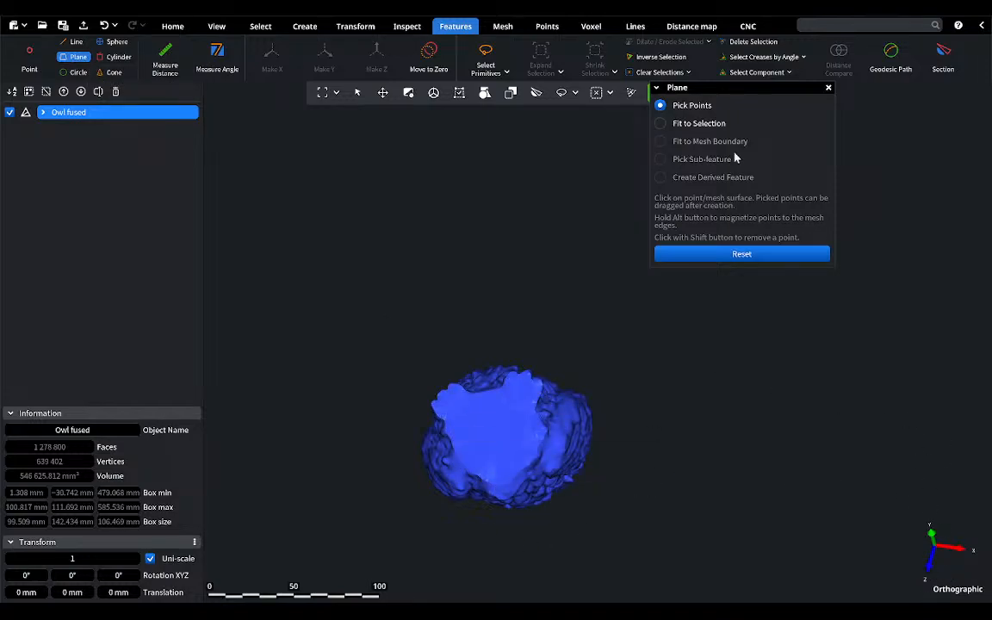
pyautogui.click(457, 404)
pyautogui.click(466, 444)
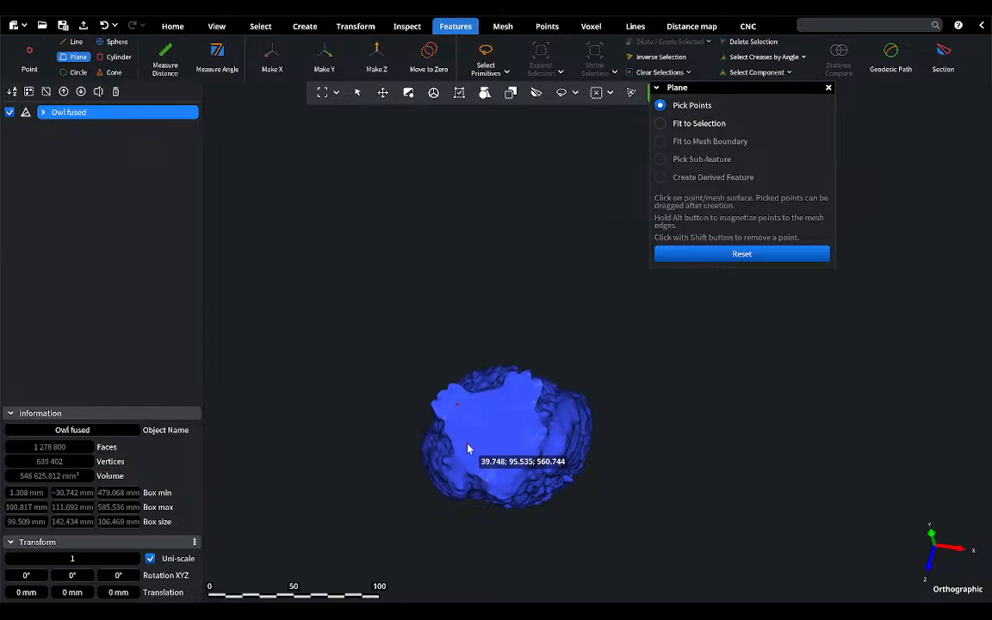
pyautogui.click(531, 446)
pyautogui.click(517, 404)
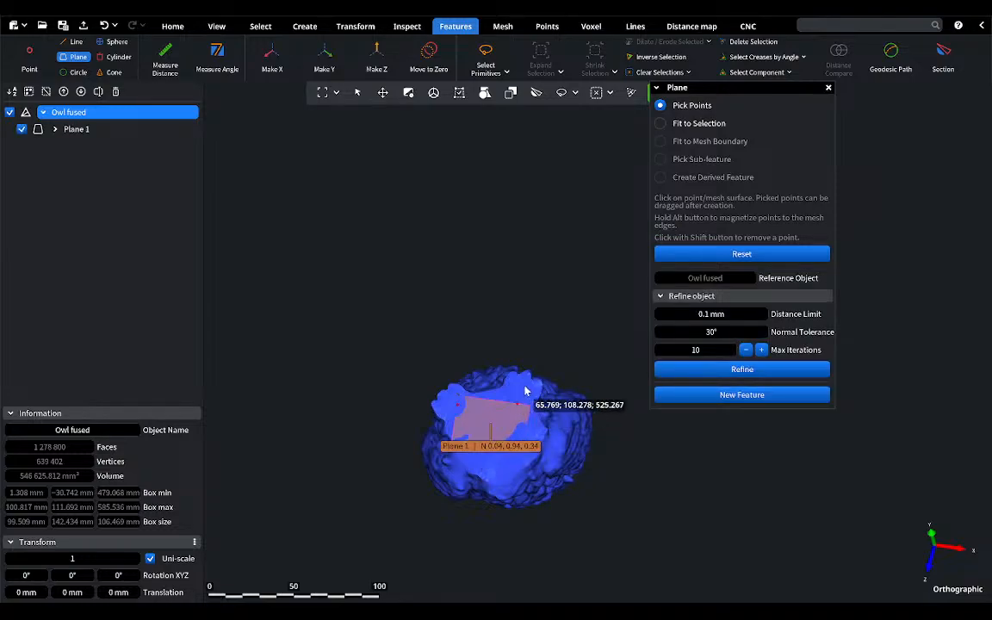
# Step: Refine the underside plane with a 0.1 mm distance limit and 30° normal tolerance, and save it as a feature
pyautogui.click(752, 370)
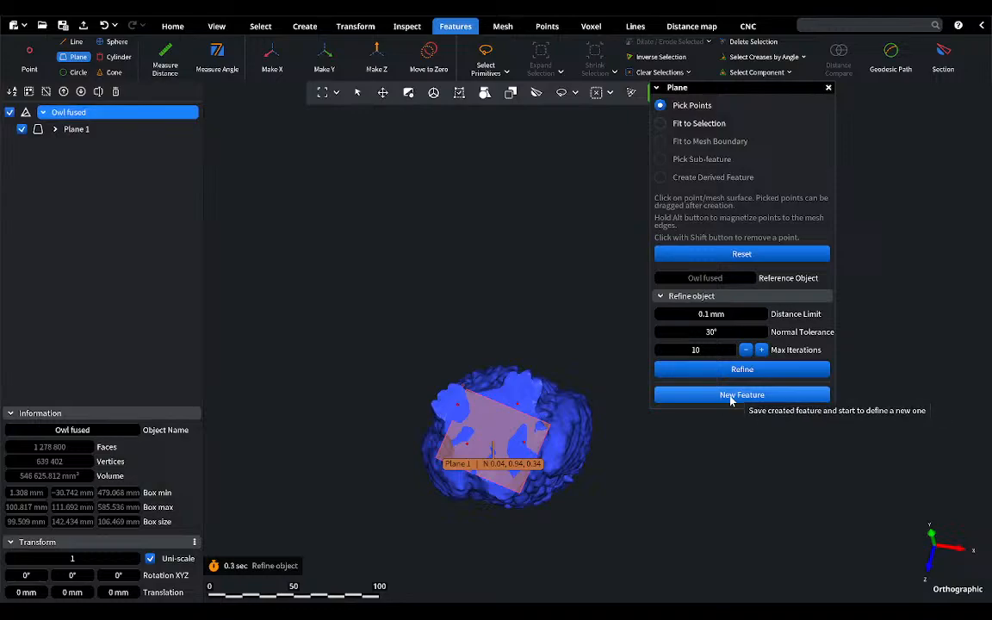
pyautogui.click(742, 396)
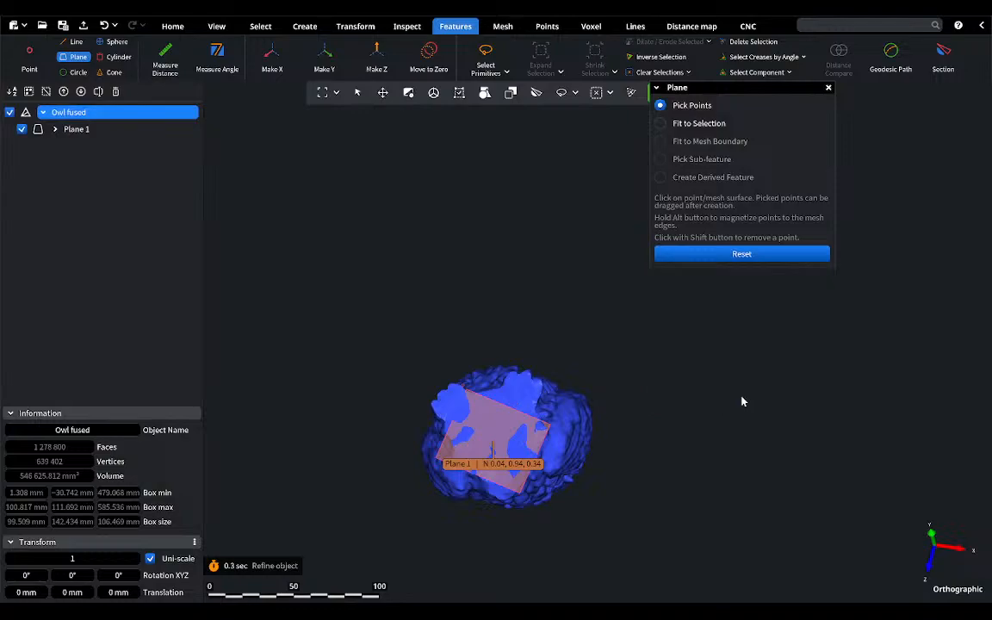
pyautogui.click(828, 87)
# Step: Align the underside plane with the Z axis so the owl stands upright on its base, and remove the plane feature
pyautogui.click(375, 56)
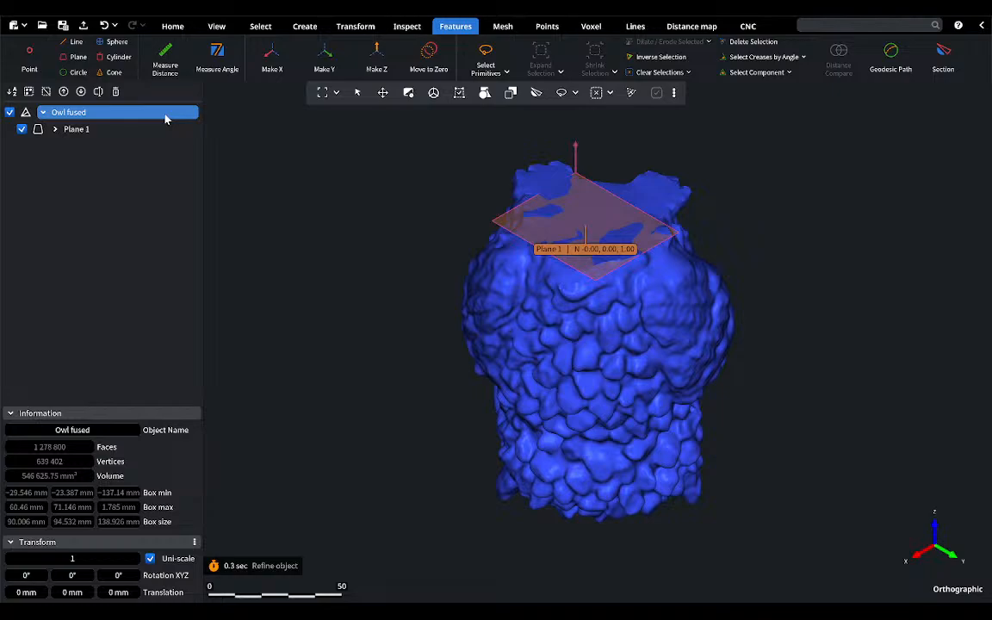
pyautogui.click(376, 57)
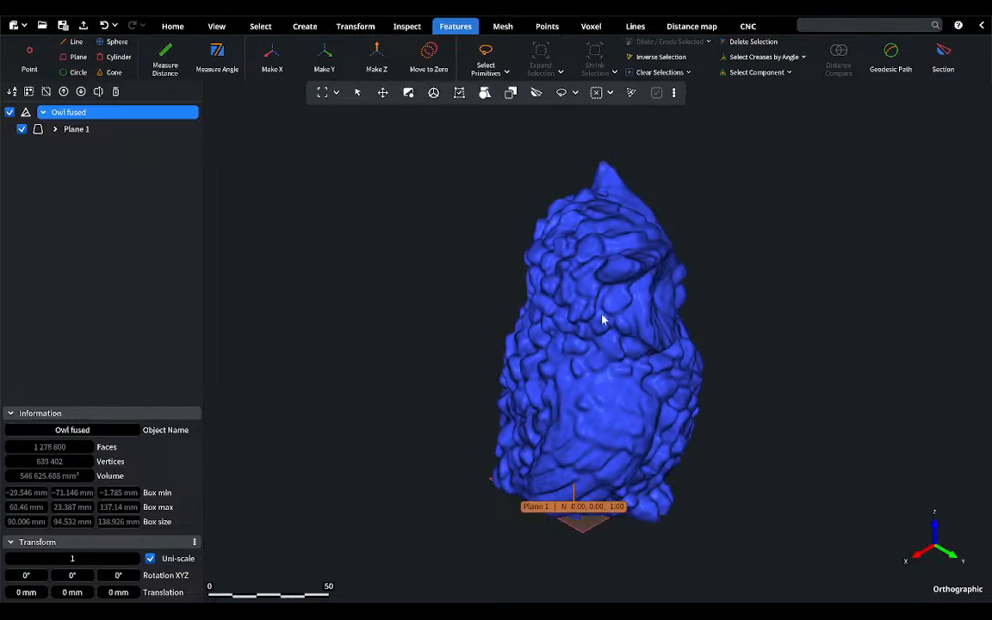
pyautogui.click(76, 129)
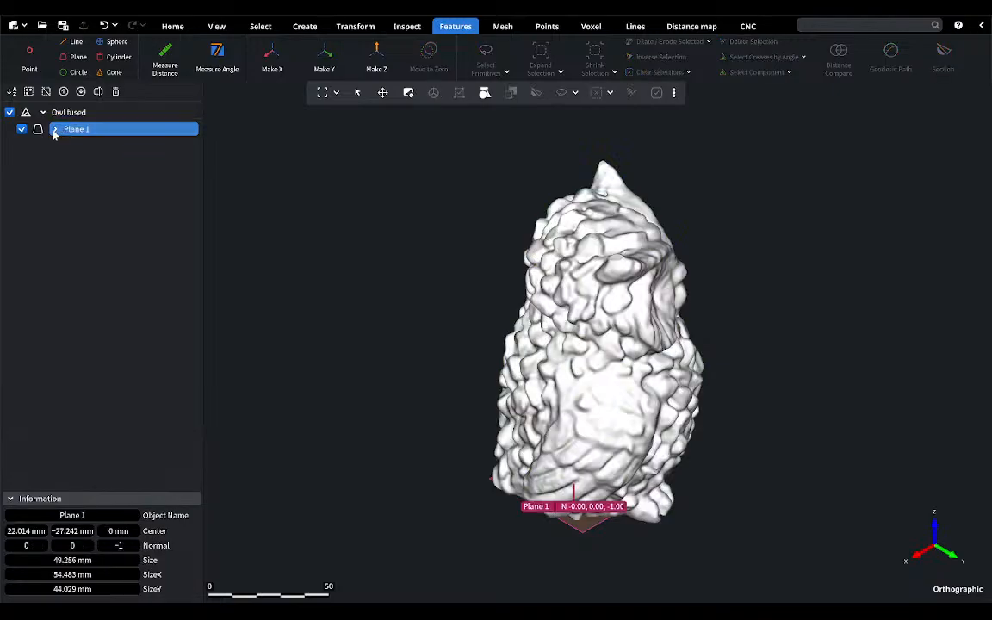
pyautogui.click(9, 112)
pyautogui.click(115, 91)
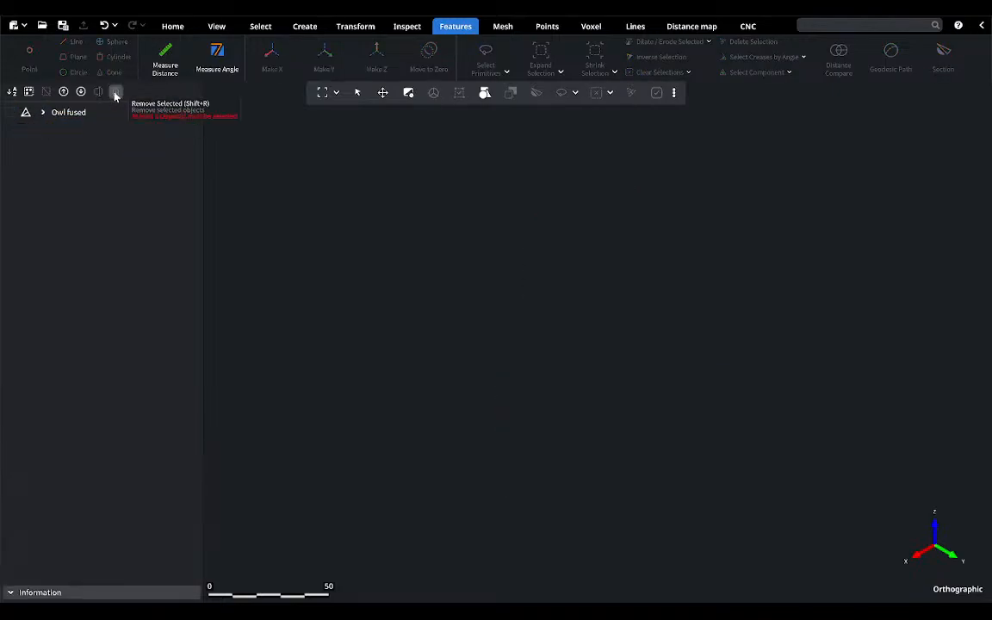
pyautogui.click(78, 112)
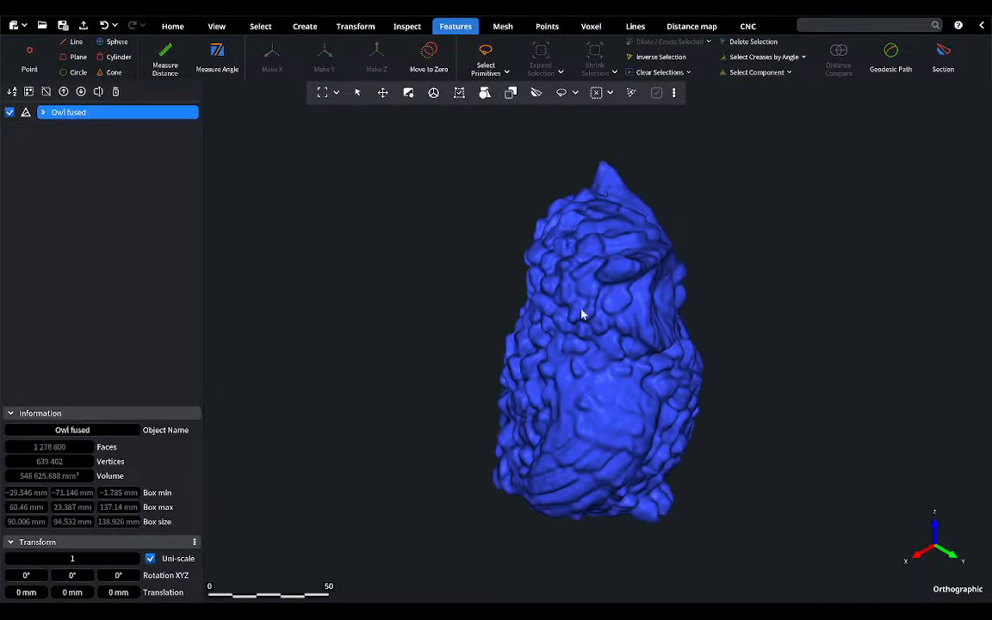
pyautogui.click(260, 26)
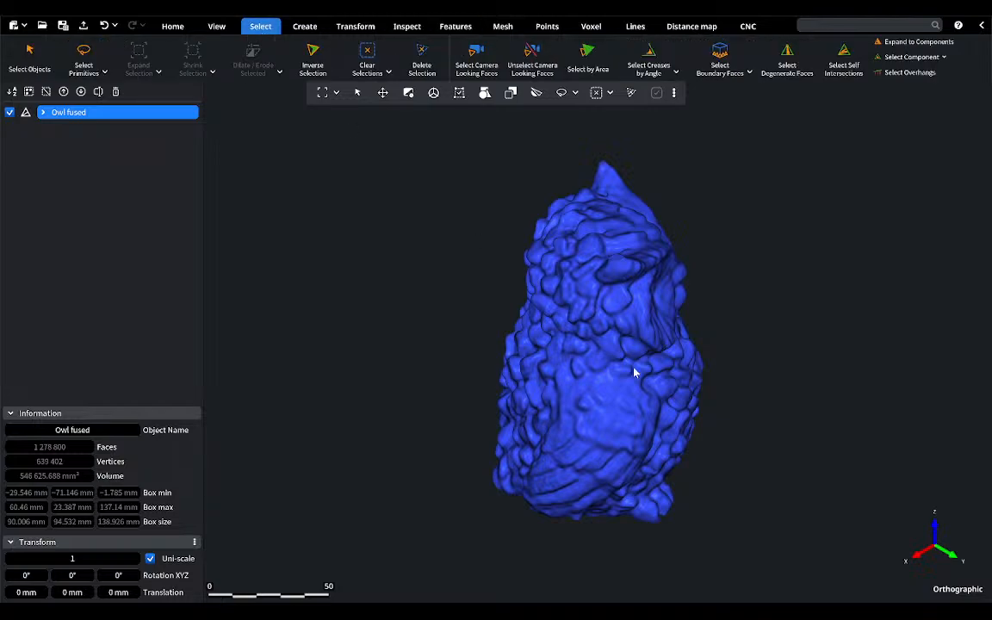
pyautogui.moveTo(633, 372); pyautogui.dragTo(599, 180, button='right')
pyautogui.moveTo(618, 408)
pyautogui.mouseDown(button='right')
pyautogui.moveTo(616, 387)
pyautogui.moveTo(627, 411)
pyautogui.moveTo(616, 417)
pyautogui.mouseUp(button='right')
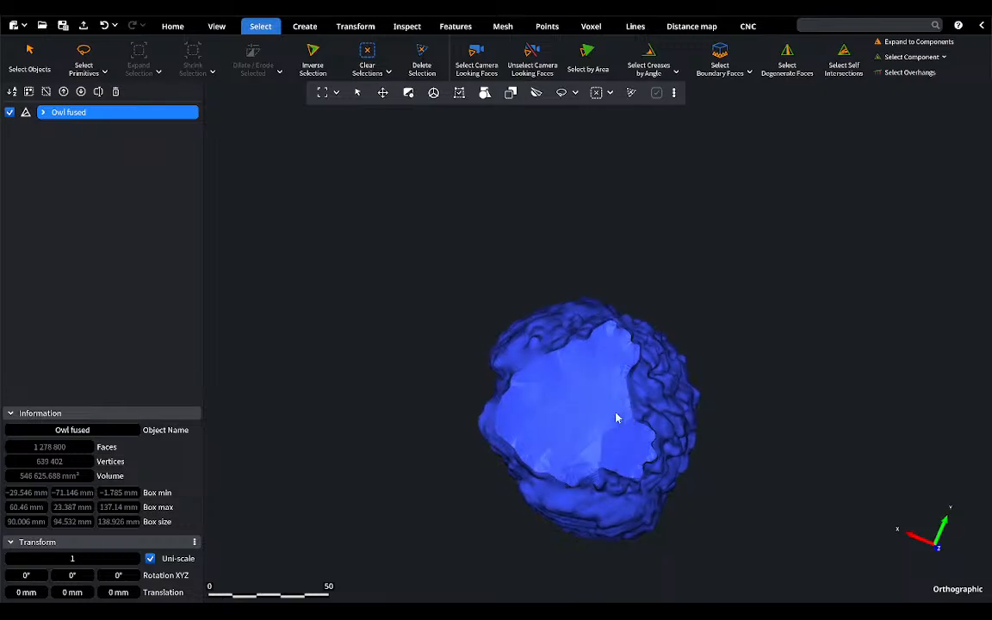
pyautogui.click(84, 60)
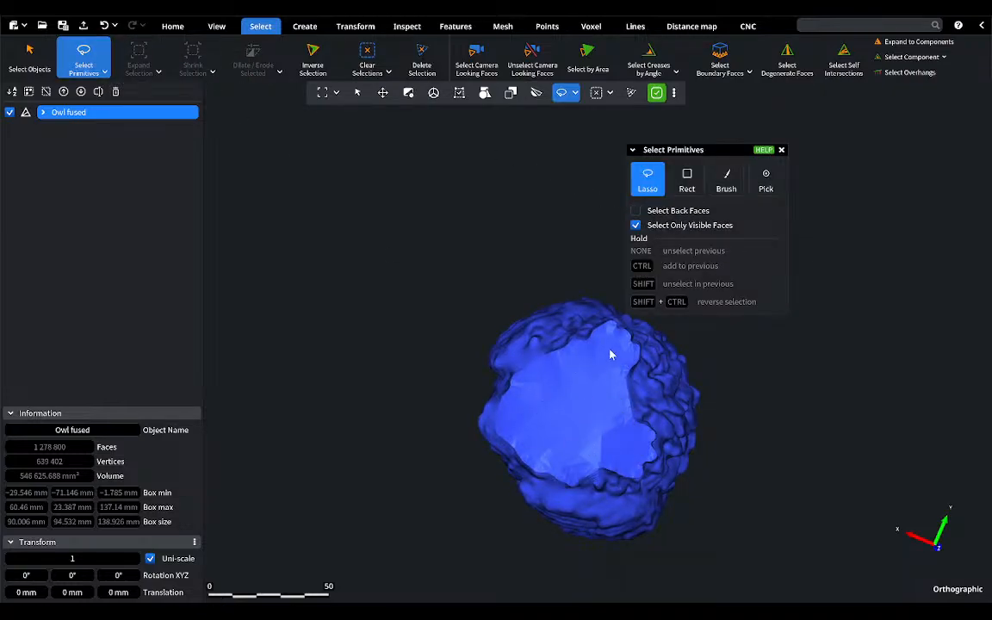
pyautogui.moveTo(607, 348)
pyautogui.mouseDown()
pyautogui.moveTo(581, 350)
pyautogui.moveTo(519, 397)
pyautogui.mouseUp()
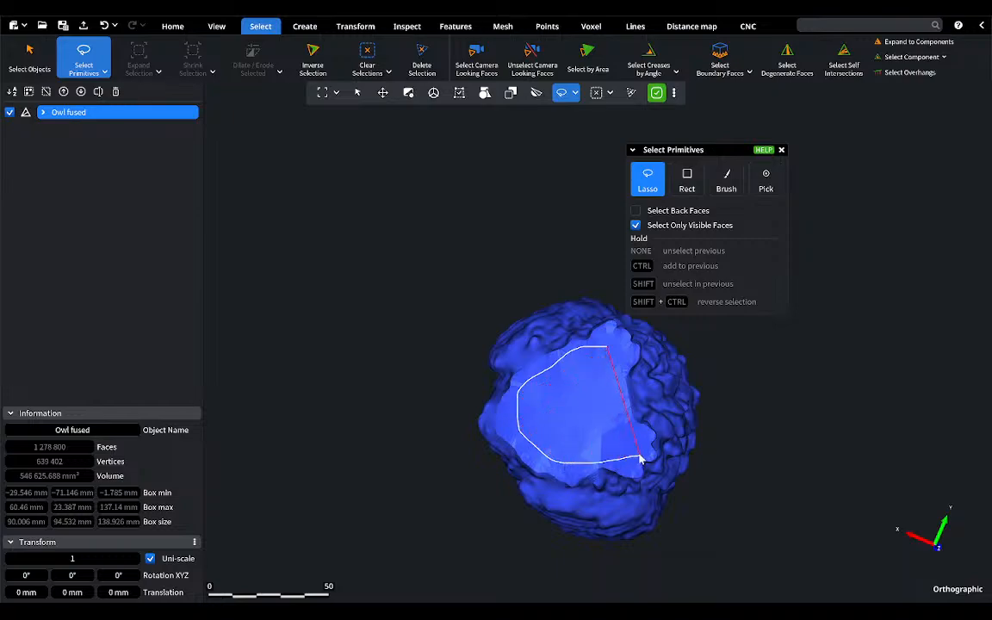
pyautogui.moveTo(606, 350); pyautogui.dragTo(608, 352)
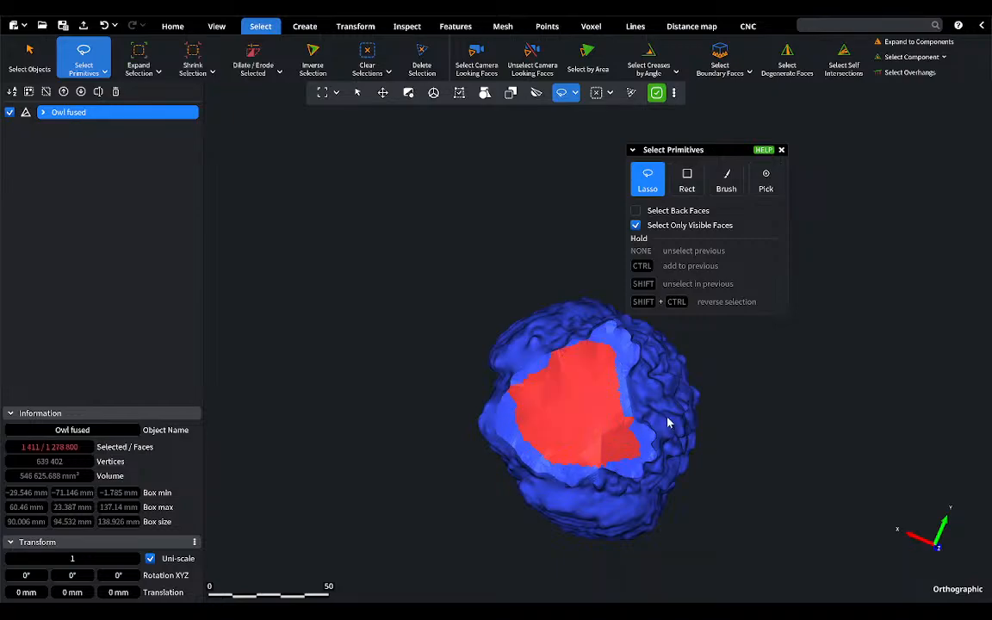
pyautogui.click(103, 25)
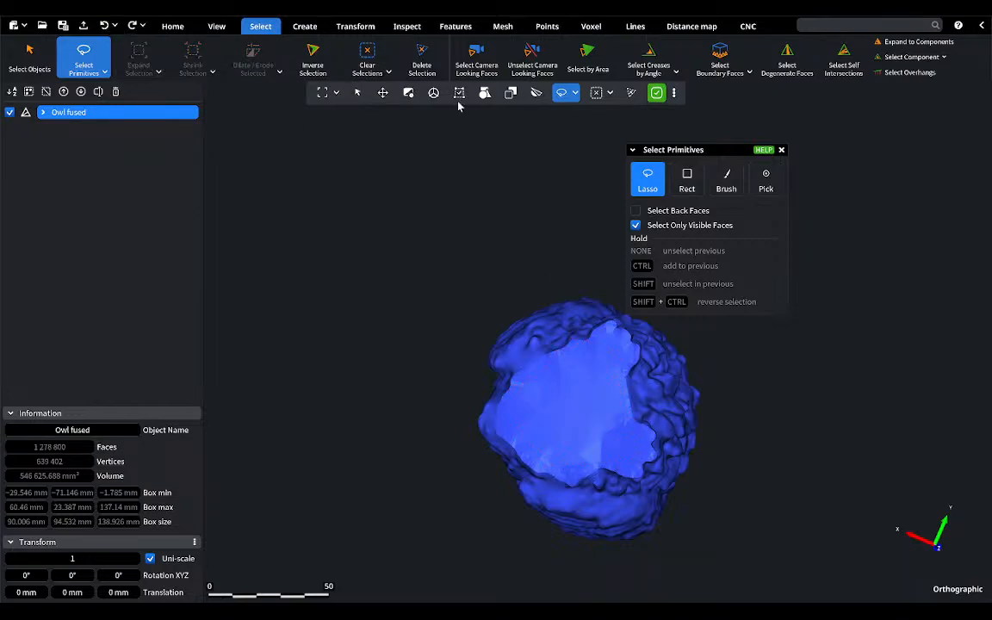
pyautogui.click(781, 151)
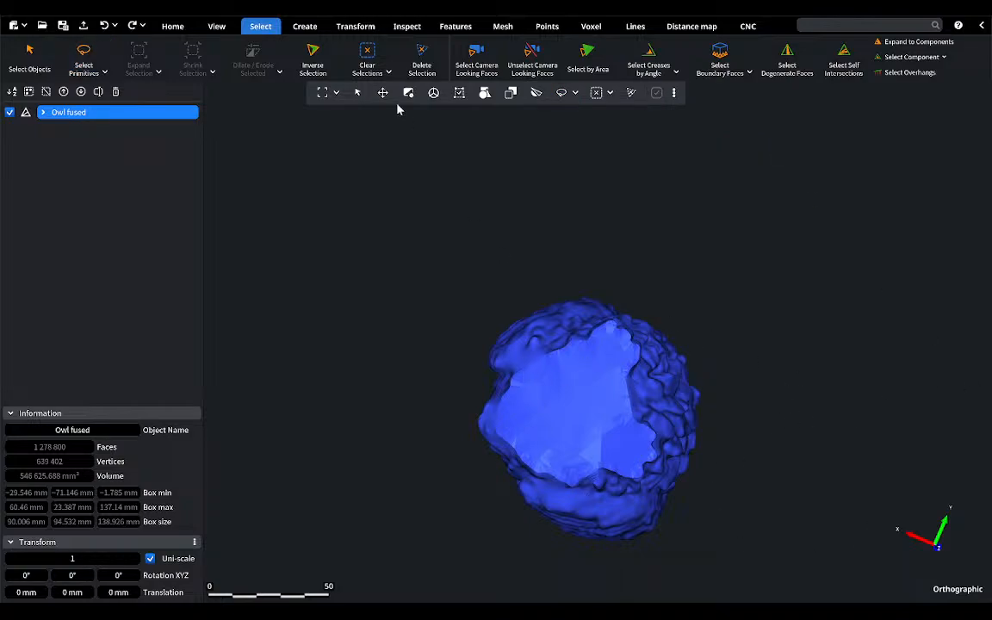
# Step: Examine the upright owl in the standard left, bottom and right views to find a side-on view of its base
pyautogui.click(217, 27)
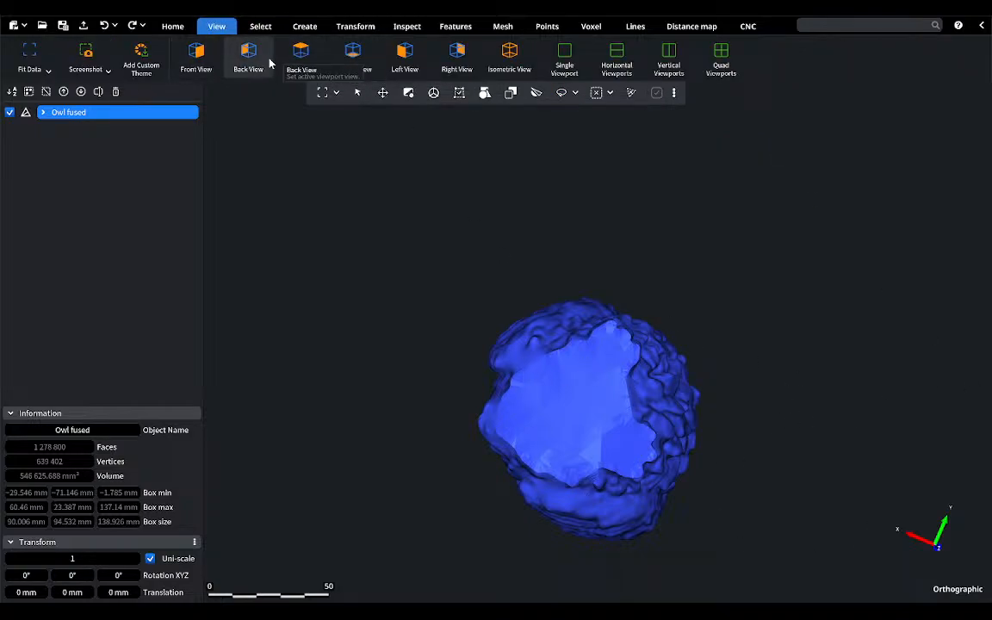
pyautogui.click(407, 54)
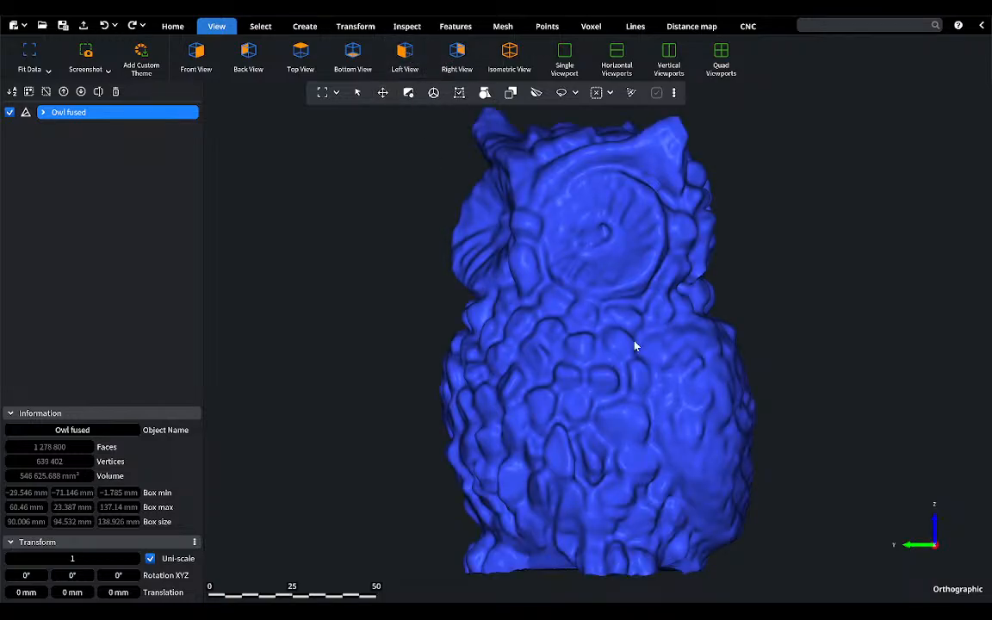
pyautogui.scroll(-2, 636, 345)
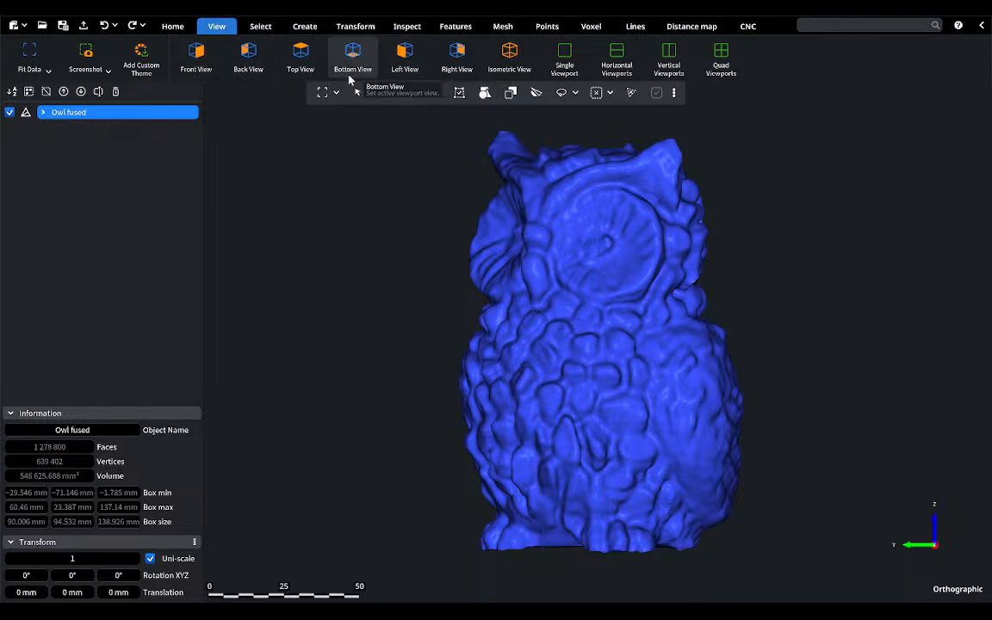
pyautogui.moveTo(554, 347); pyautogui.dragTo(589, 346, button='right')
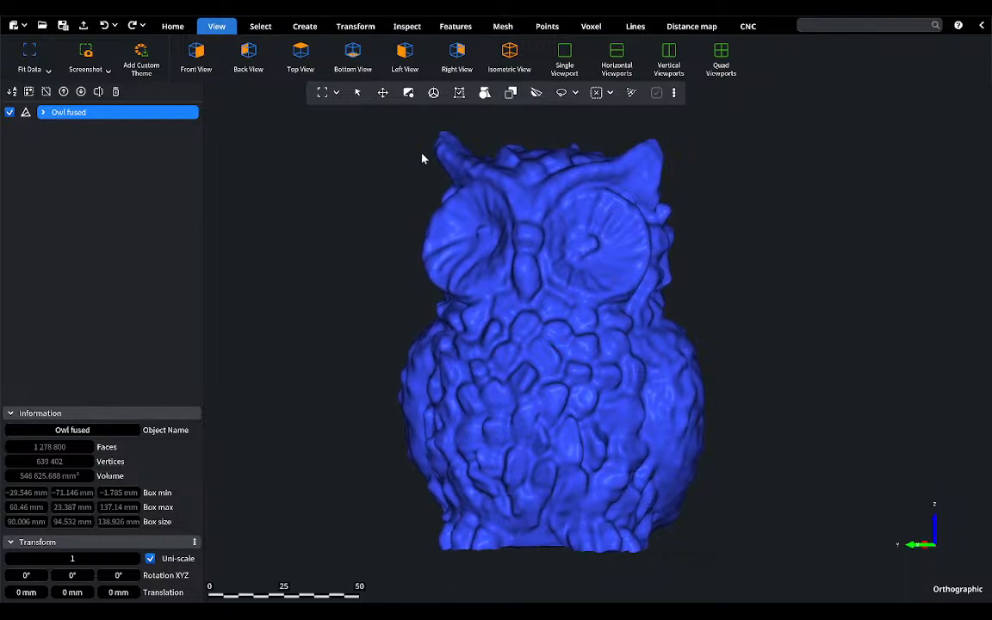
pyautogui.click(405, 58)
pyautogui.click(352, 57)
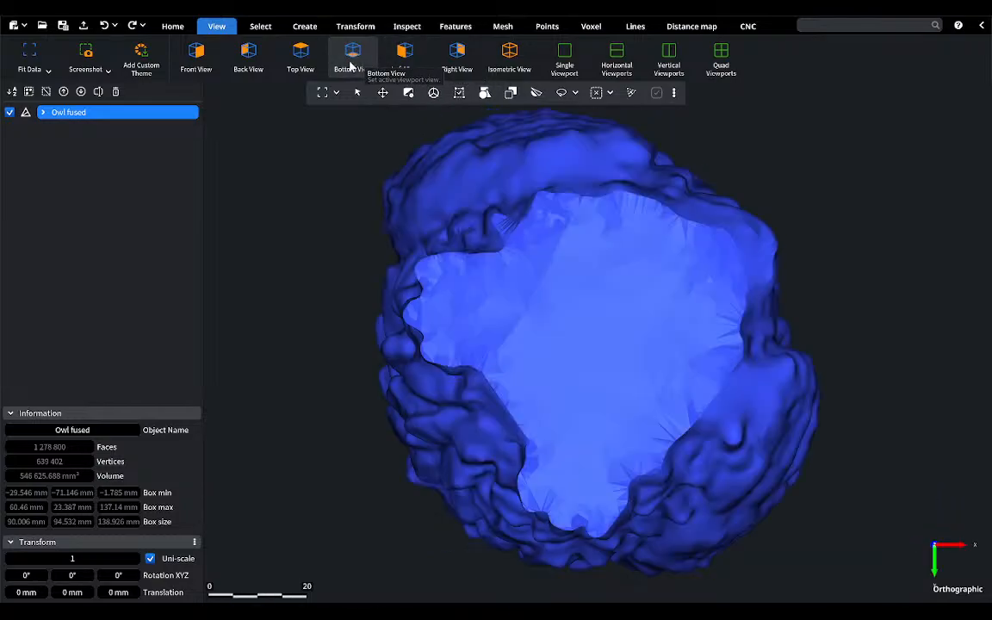
pyautogui.click(453, 57)
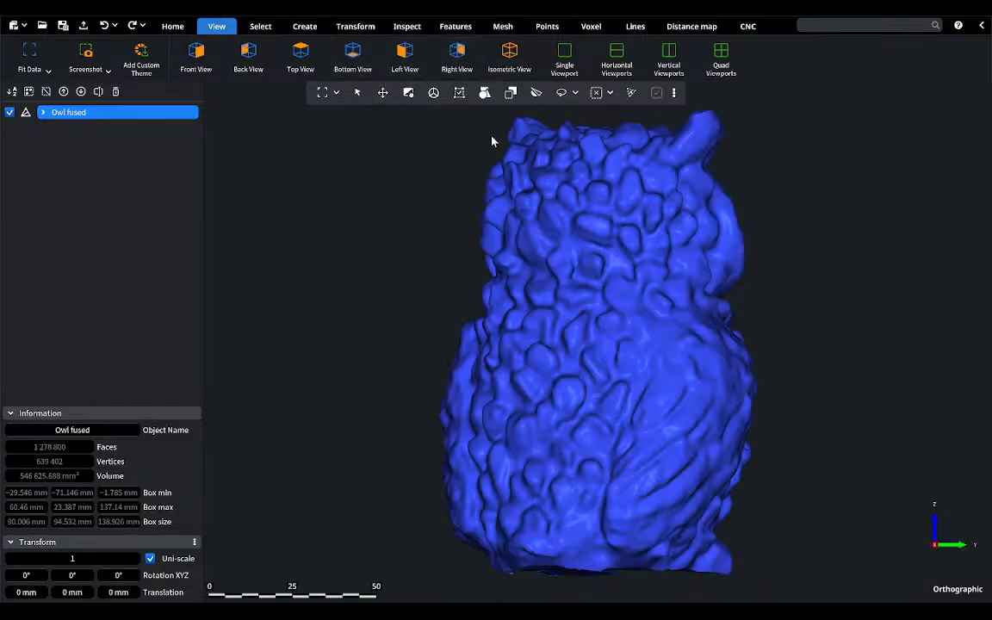
pyautogui.moveTo(543, 294); pyautogui.dragTo(330, 299, button='middle')
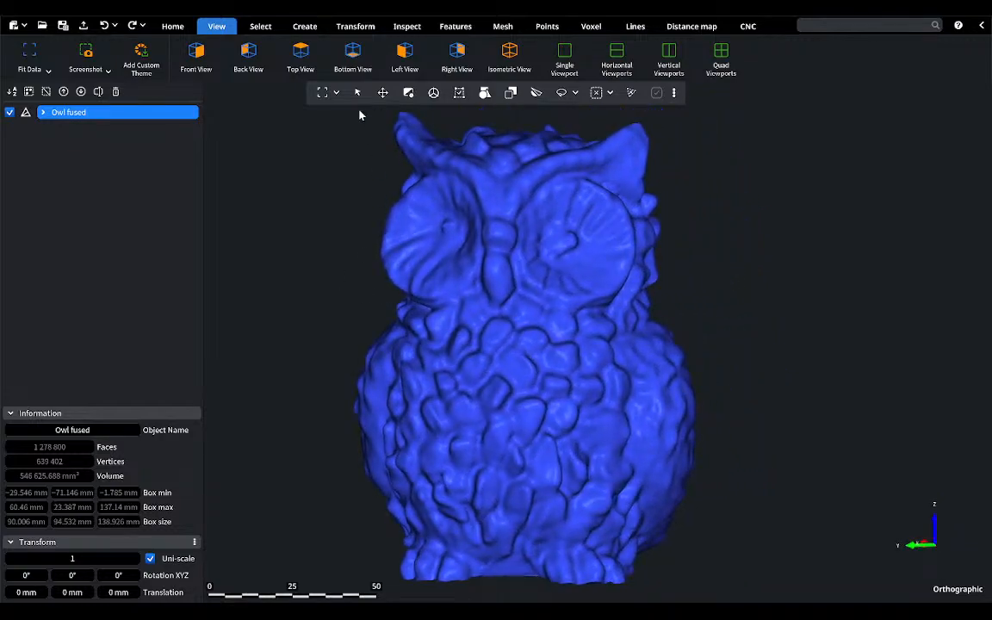
pyautogui.scroll(-1, 466, 307)
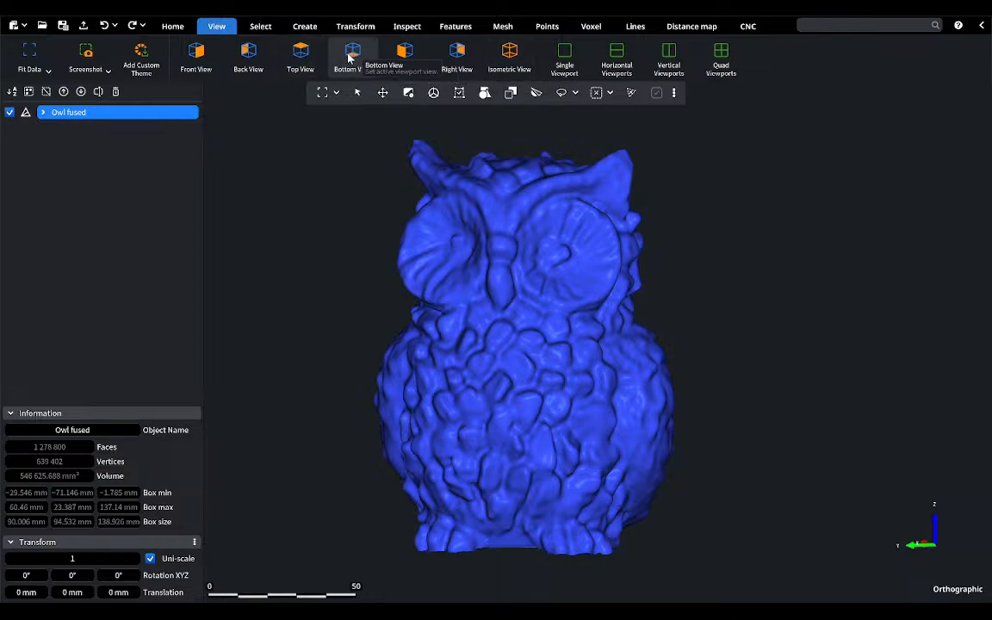
pyautogui.click(405, 56)
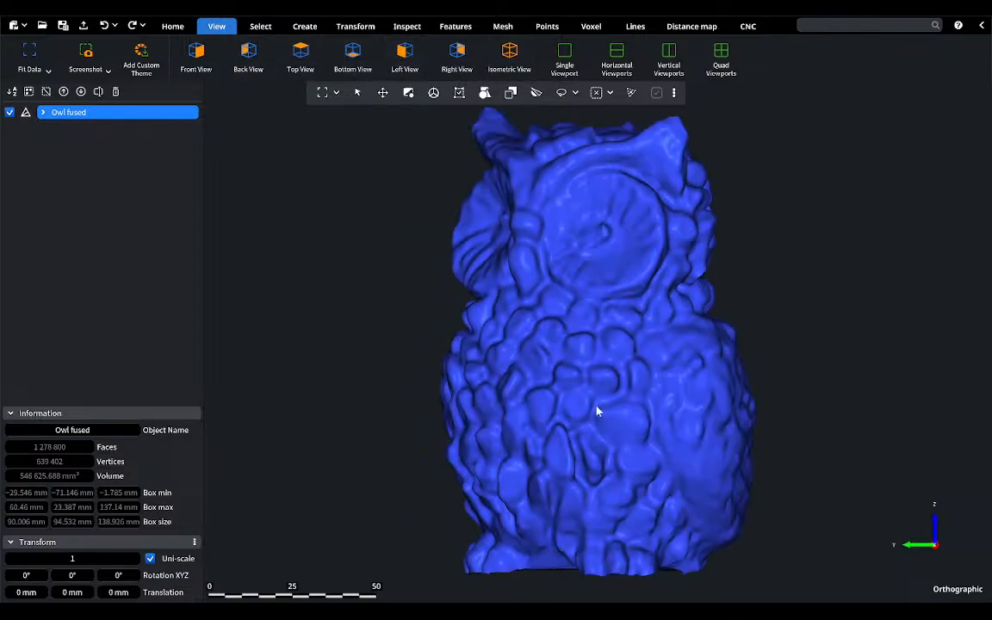
pyautogui.scroll(-1, 598, 412)
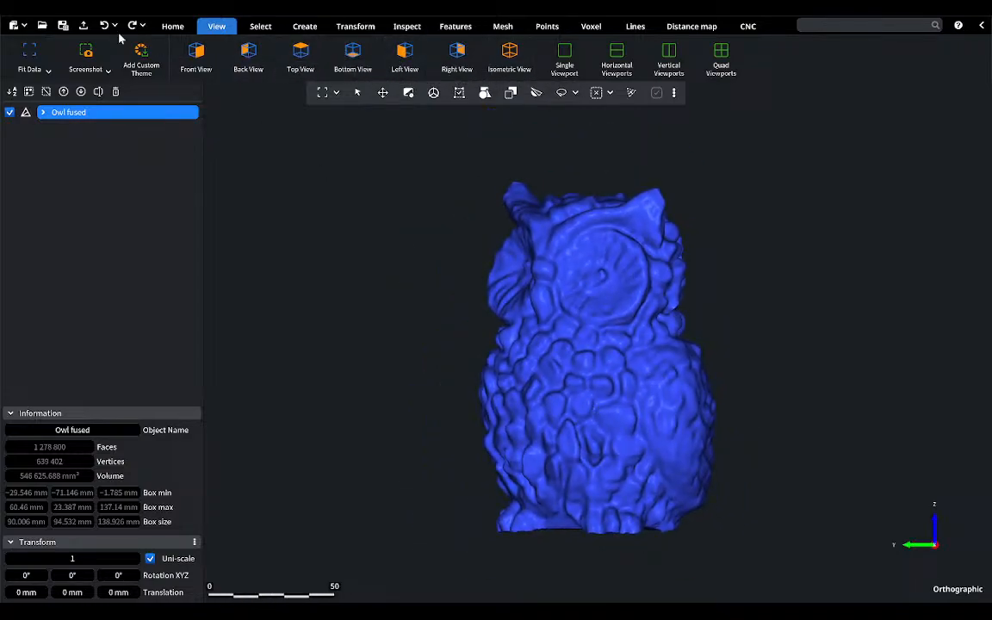
# Step: Lasso-select the thin strip along the owl's base edge from the side with Select Back Faces enabled
pyautogui.click(250, 27)
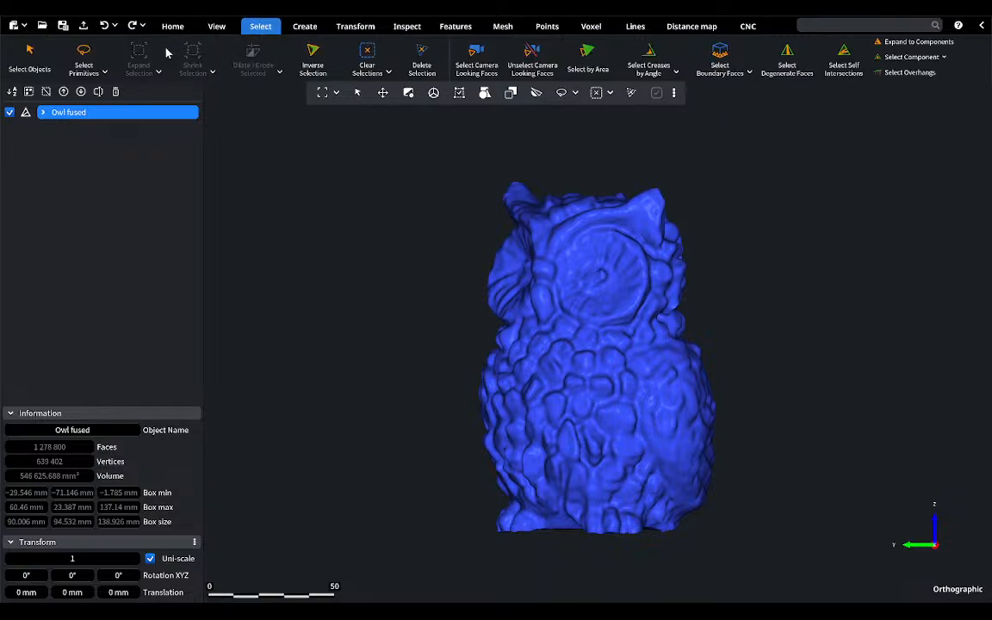
pyautogui.click(84, 56)
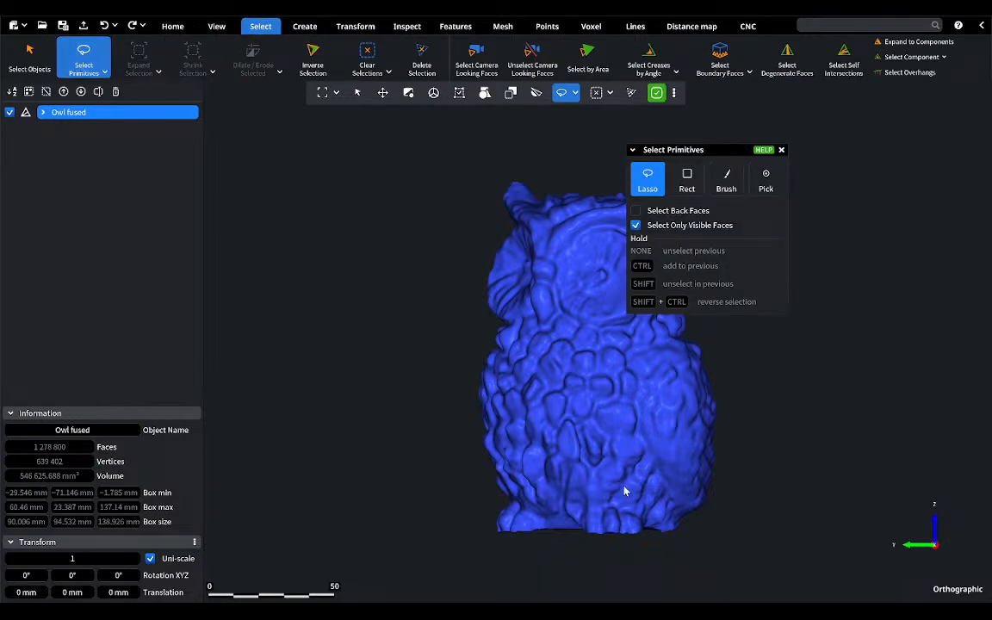
pyautogui.scroll(-2, 624, 491)
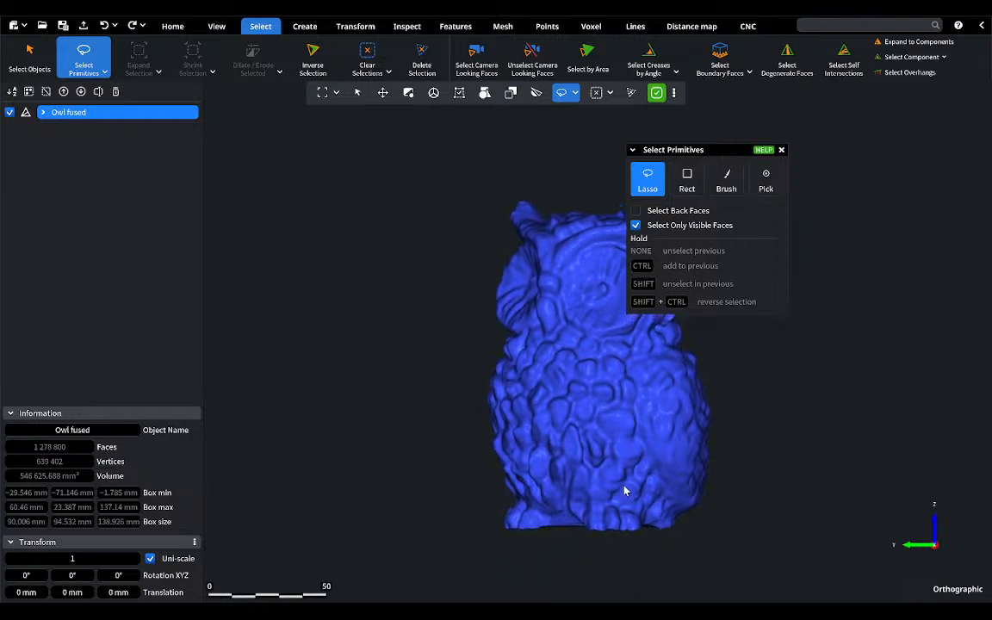
pyautogui.moveTo(587, 401); pyautogui.dragTo(528, 354, button='middle')
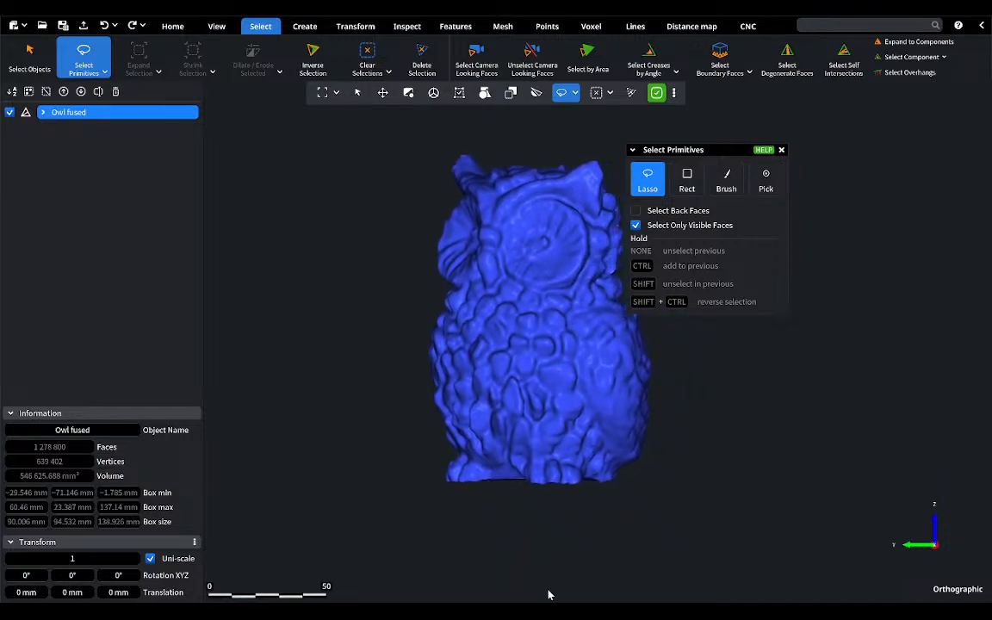
pyautogui.scroll(5, 481, 511)
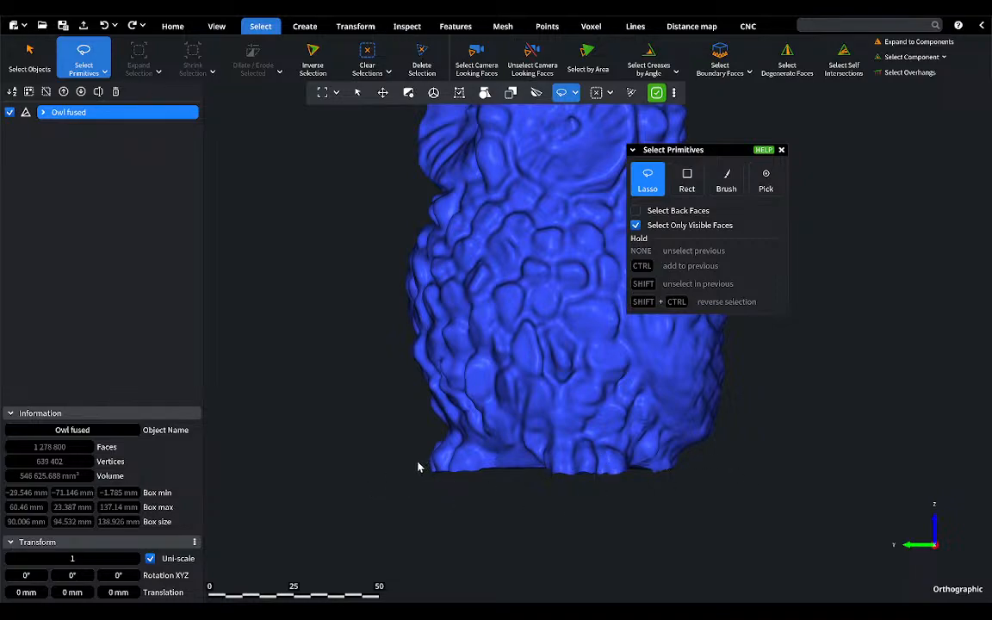
pyautogui.moveTo(440, 508)
pyautogui.mouseDown()
pyautogui.moveTo(627, 535)
pyautogui.moveTo(682, 496)
pyautogui.moveTo(685, 472)
pyautogui.mouseUp()
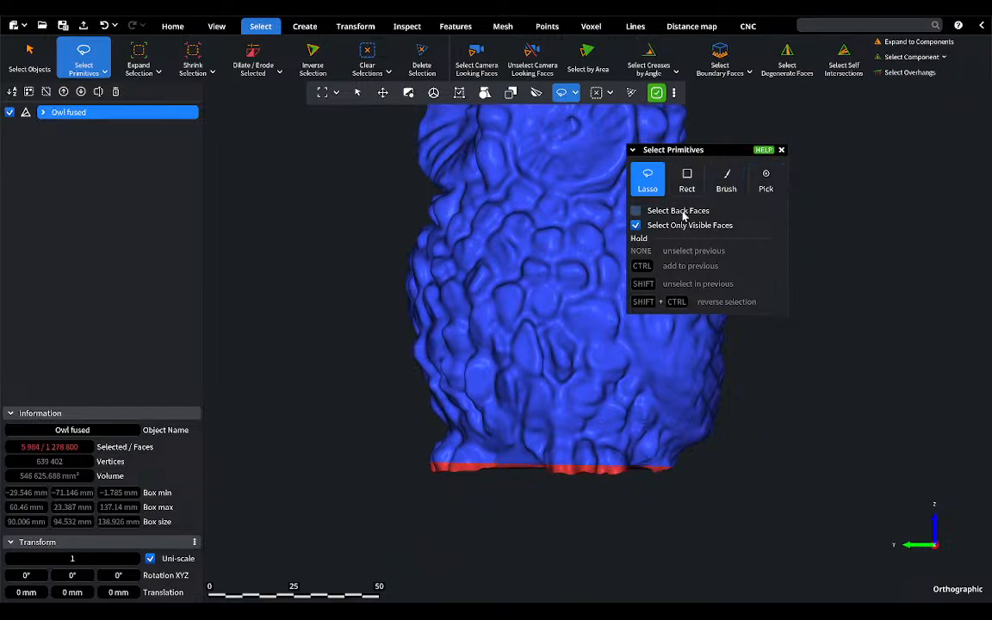
pyautogui.click(103, 26)
pyautogui.click(637, 211)
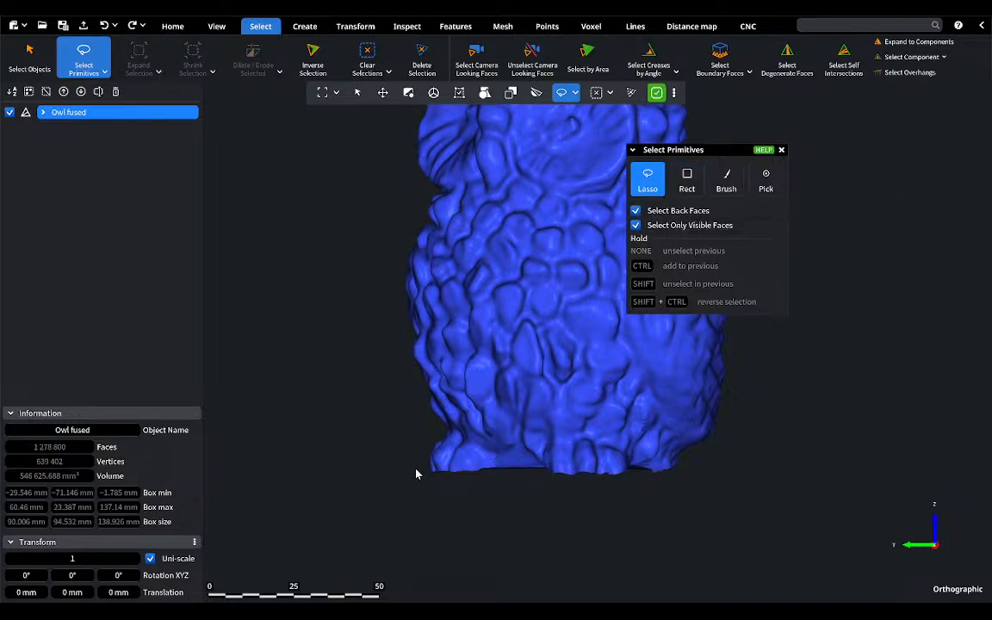
pyautogui.moveTo(414, 469)
pyautogui.mouseDown()
pyautogui.moveTo(633, 509)
pyautogui.moveTo(686, 465)
pyautogui.mouseUp()
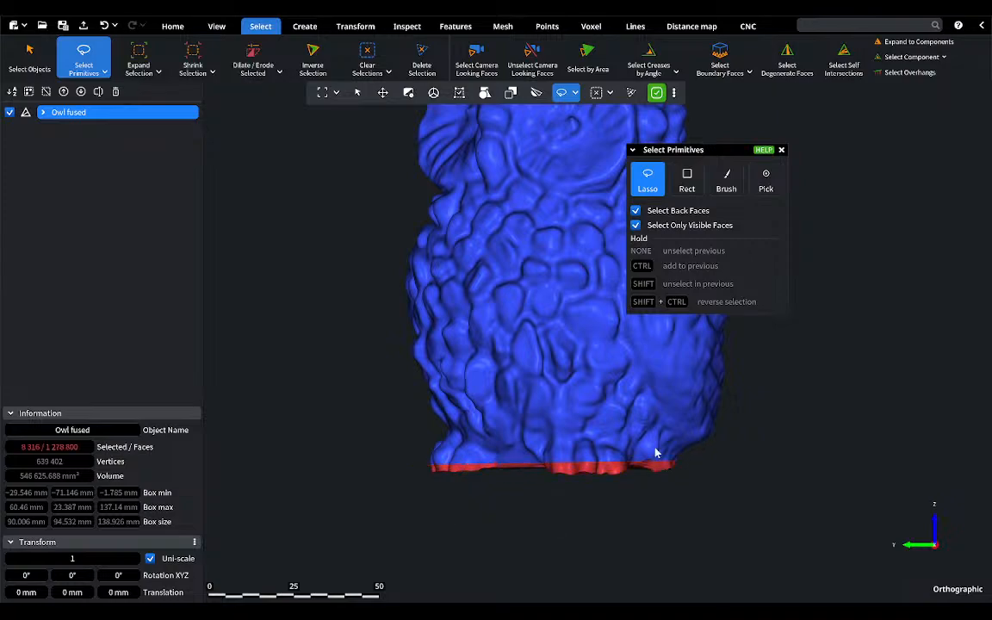
pyautogui.click(781, 150)
pyautogui.moveTo(561, 390)
pyautogui.mouseDown(button='right')
pyautogui.moveTo(564, 310)
pyautogui.moveTo(580, 386)
pyautogui.mouseUp(button='right')
pyautogui.moveTo(581, 386); pyautogui.dragTo(581, 391, button='middle')
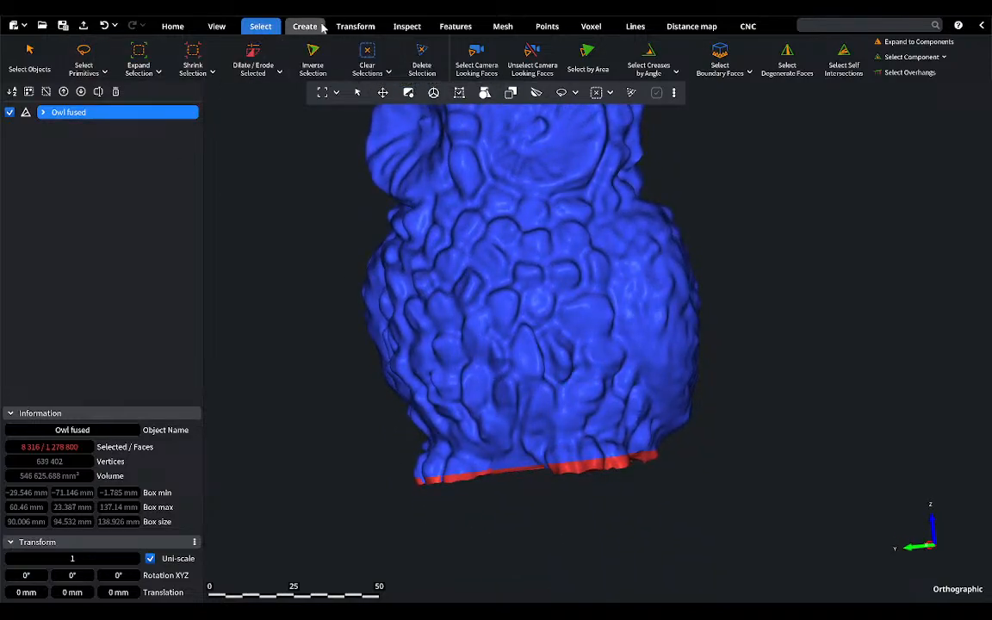
# Step: Return to the left view and clear the face selection along the owl's base
pyautogui.click(216, 25)
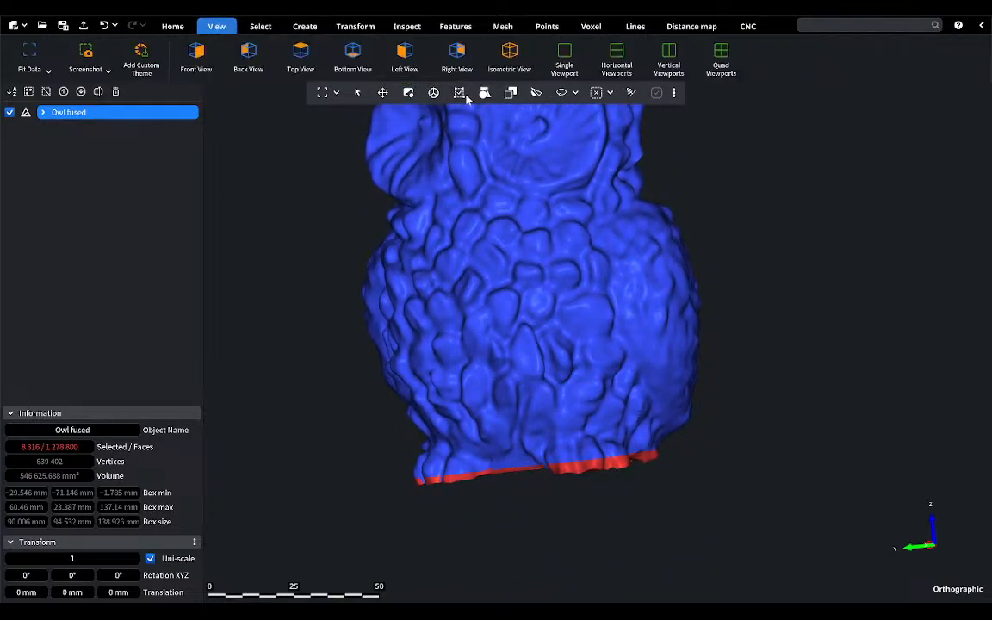
pyautogui.click(404, 58)
pyautogui.scroll(-3, 575, 321)
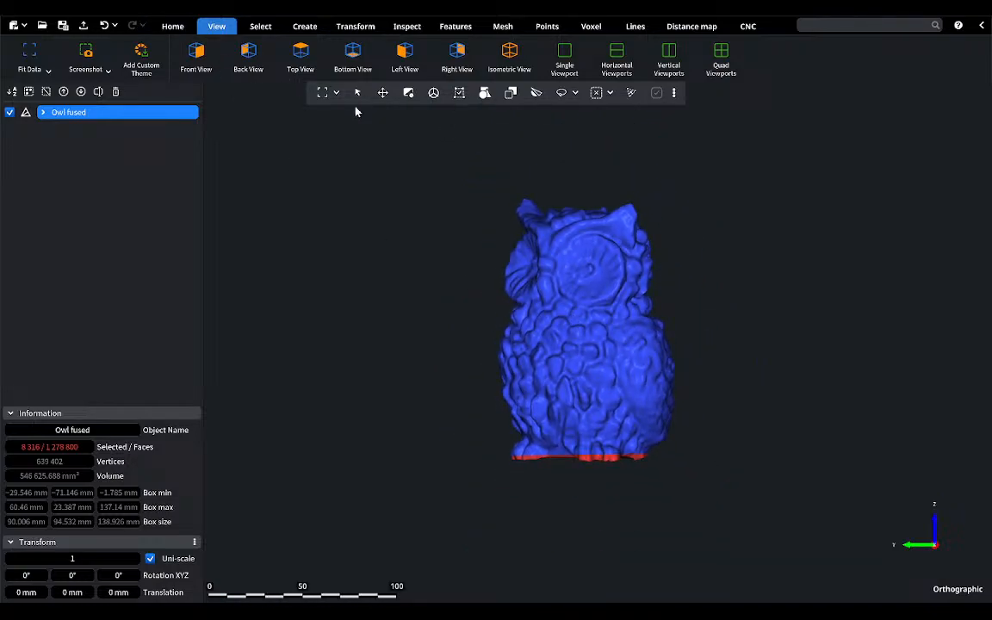
pyautogui.click(262, 24)
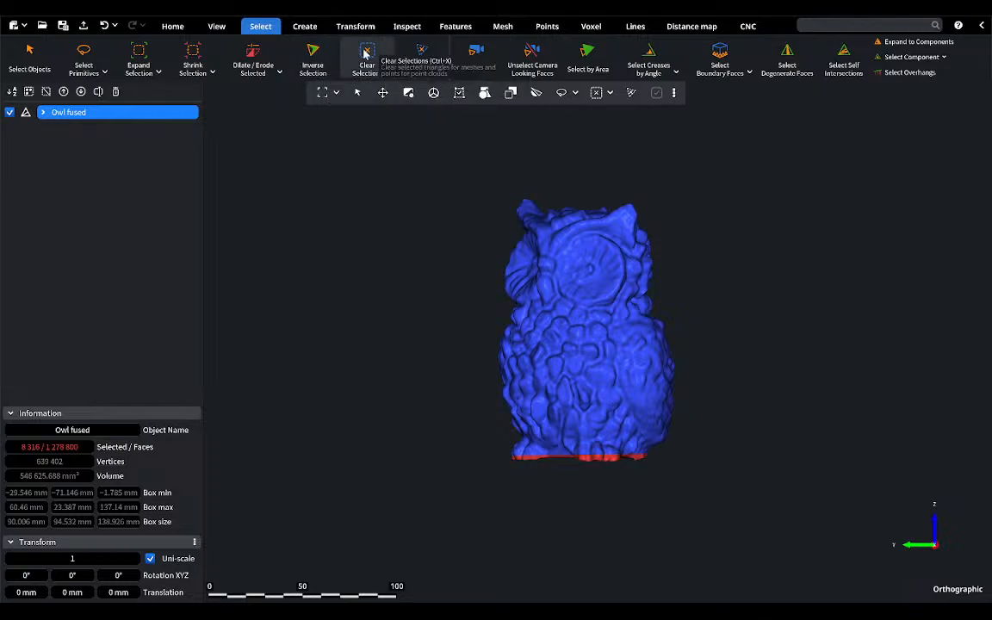
pyautogui.click(366, 54)
# Step: Disable Select Only Visible Faces and lasso-select the lowest band of the owl through its full depth, including the feet
pyautogui.scroll(1, 606, 484)
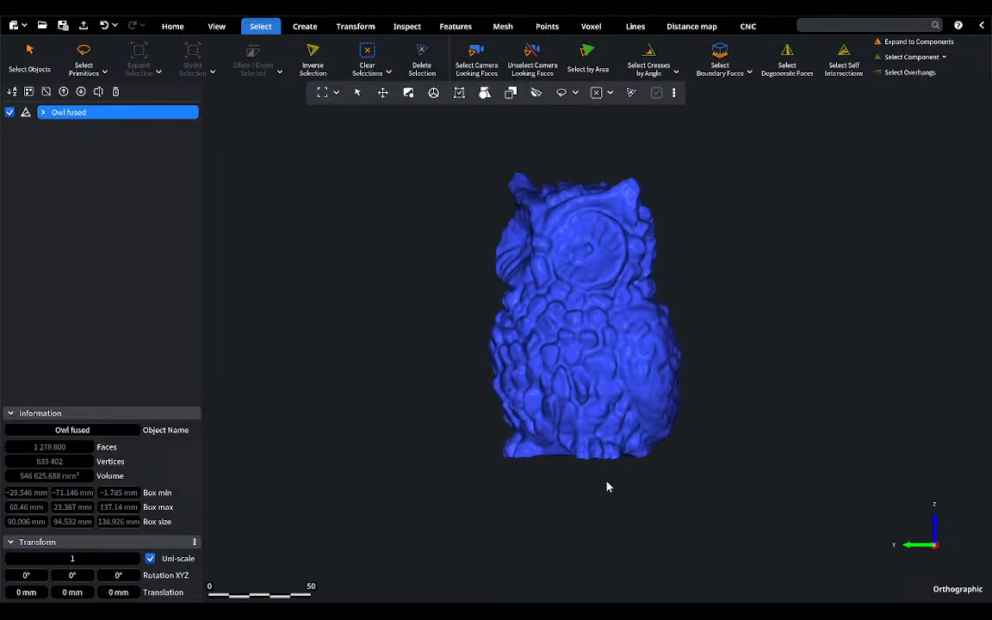
pyautogui.click(84, 55)
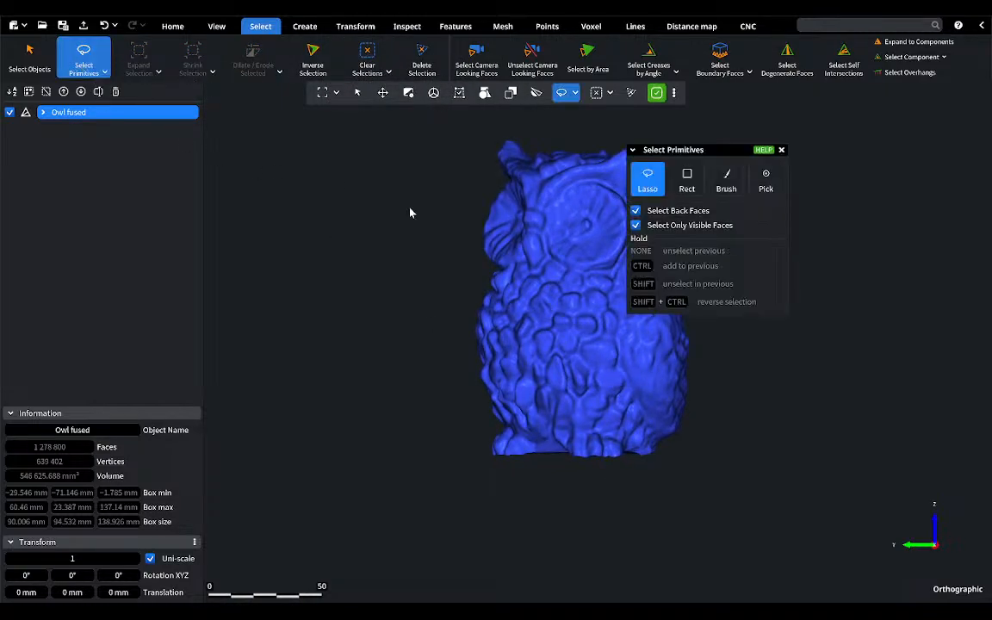
pyautogui.click(636, 225)
pyautogui.moveTo(480, 452)
pyautogui.mouseDown()
pyautogui.moveTo(639, 524)
pyautogui.moveTo(712, 464)
pyautogui.moveTo(710, 448)
pyautogui.mouseUp()
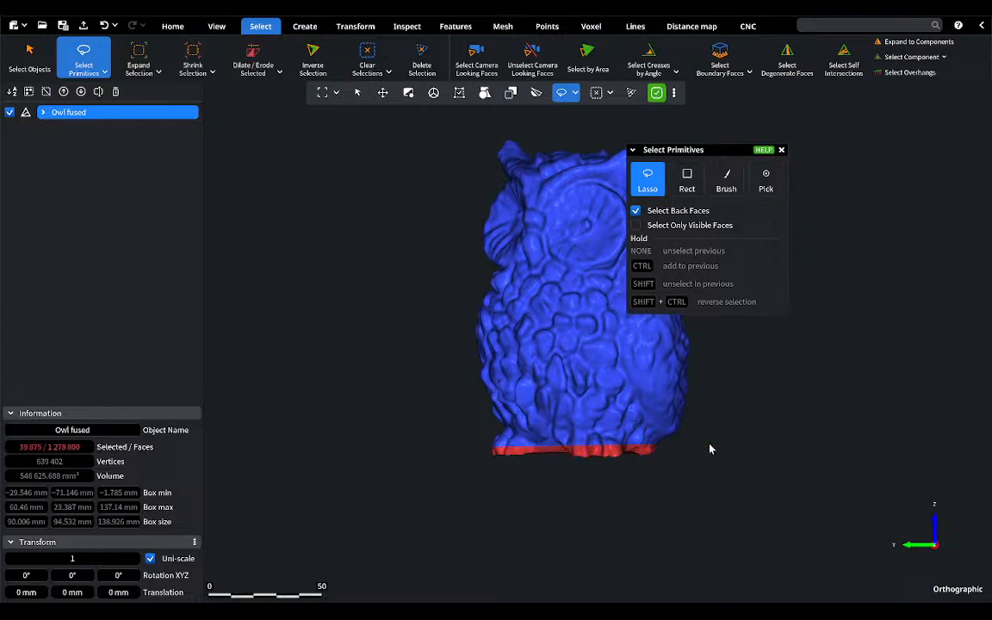
pyautogui.click(781, 150)
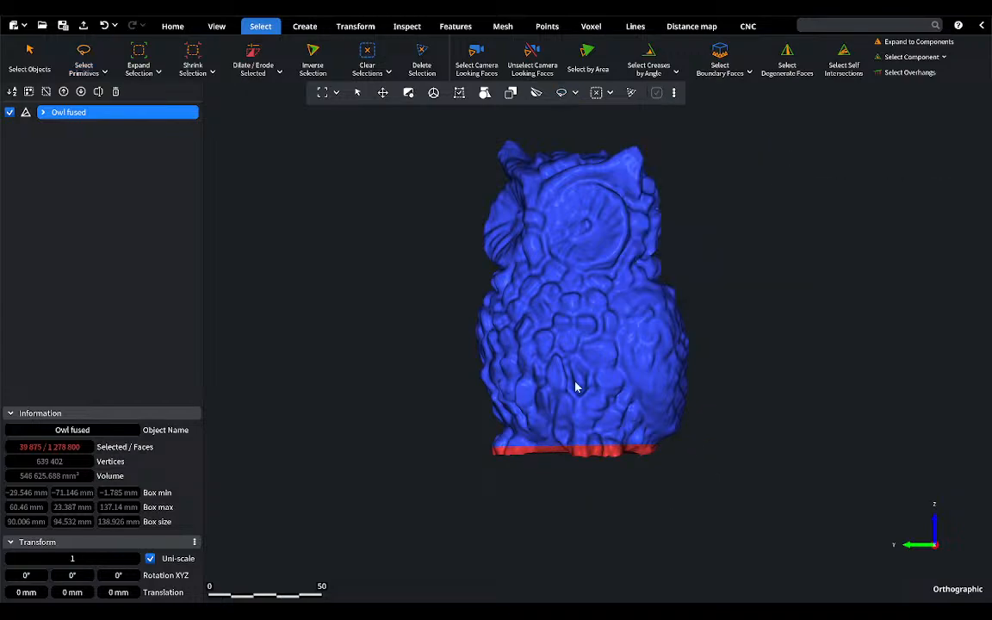
pyautogui.moveTo(575, 383); pyautogui.dragTo(609, 391, button='right')
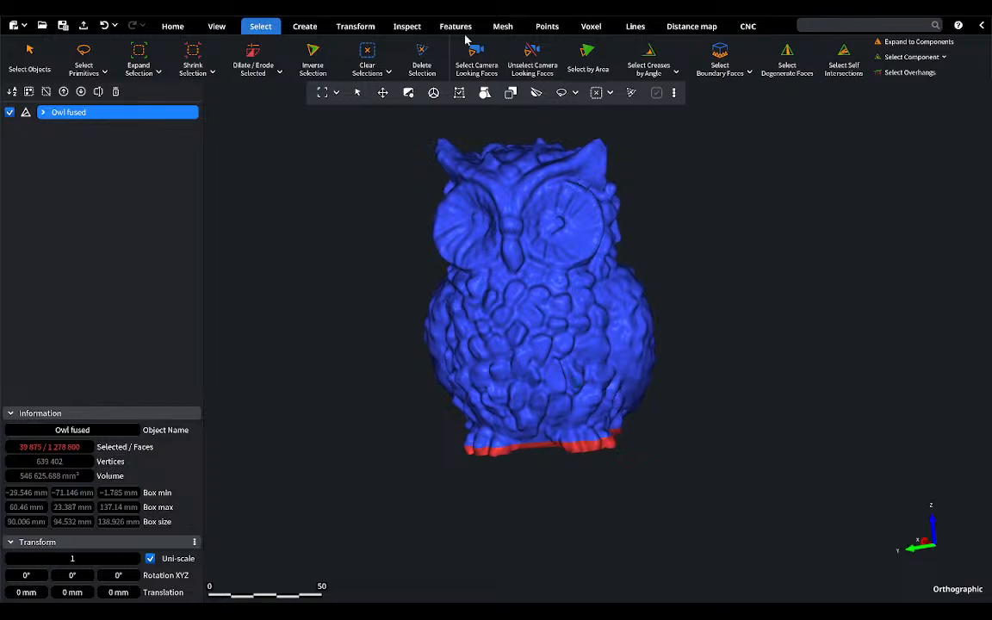
pyautogui.click(503, 27)
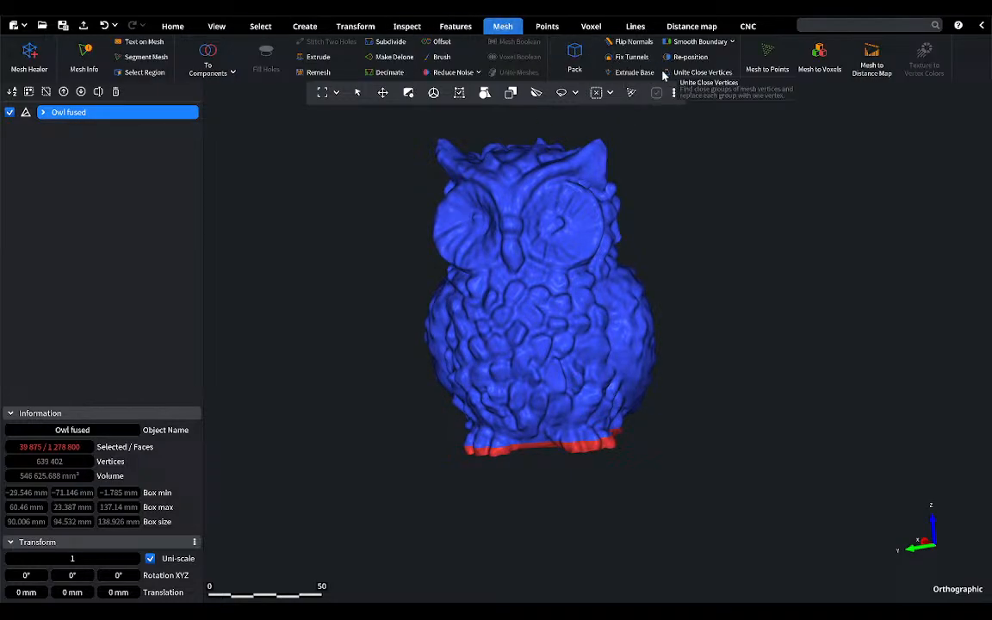
# Step: Extrude the owl's selected bottom faces into a flat base with the vertical print direction, checking from the top and left views
pyautogui.click(624, 73)
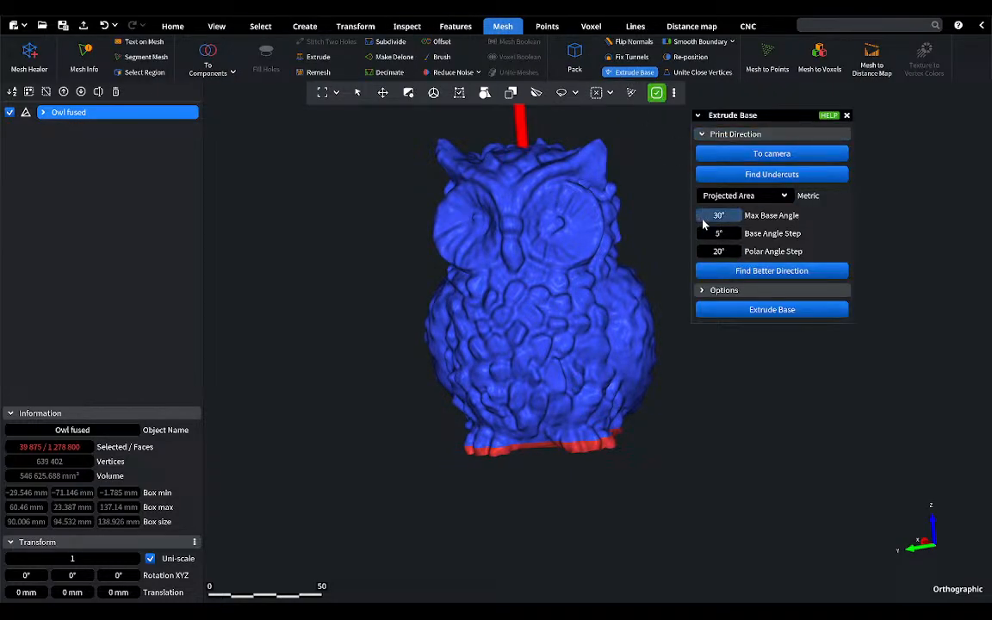
pyautogui.click(216, 26)
pyautogui.click(297, 62)
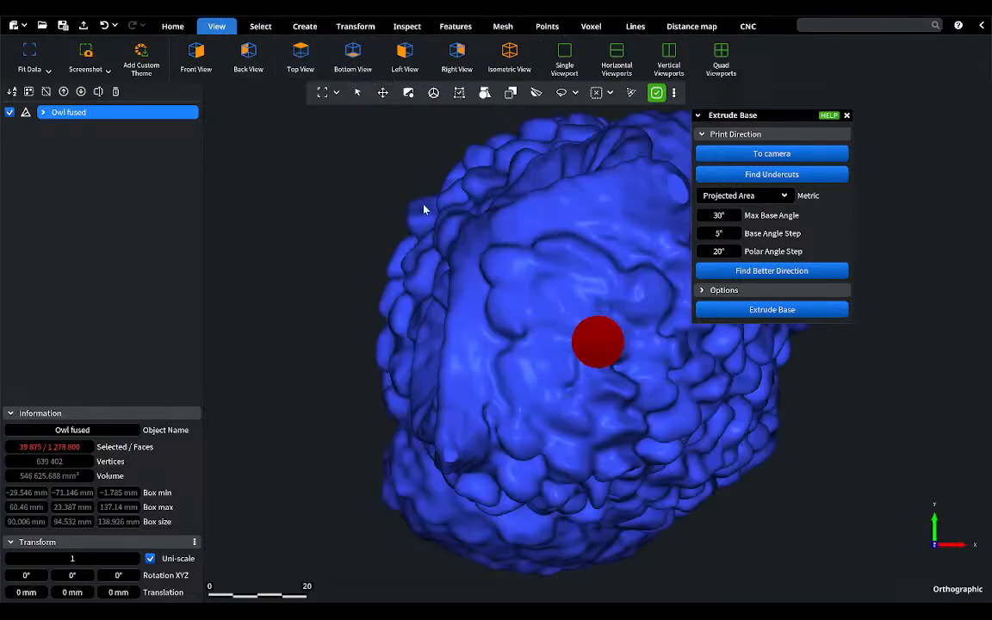
pyautogui.click(788, 310)
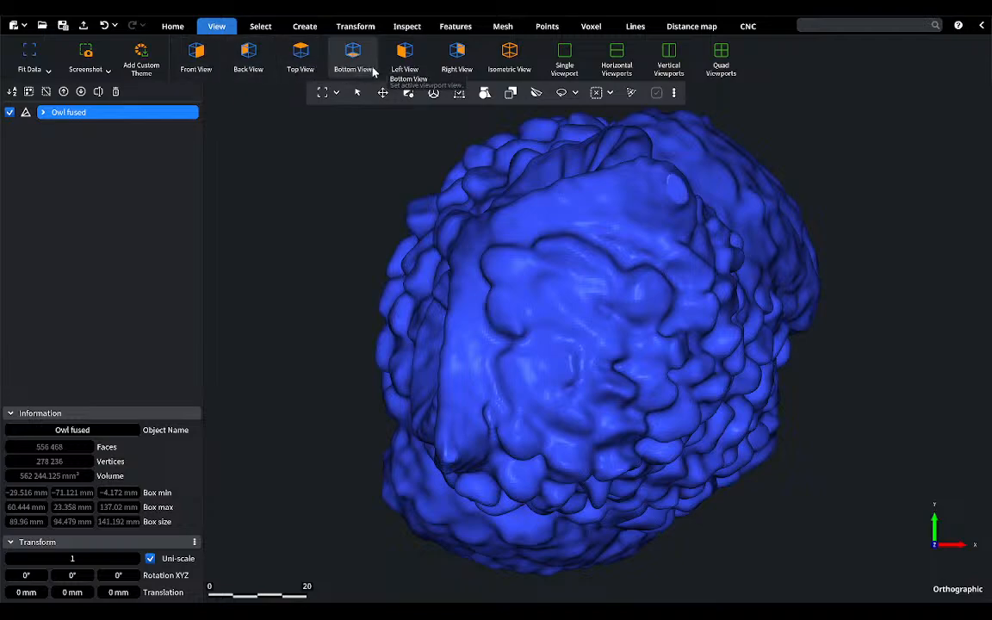
pyautogui.click(403, 60)
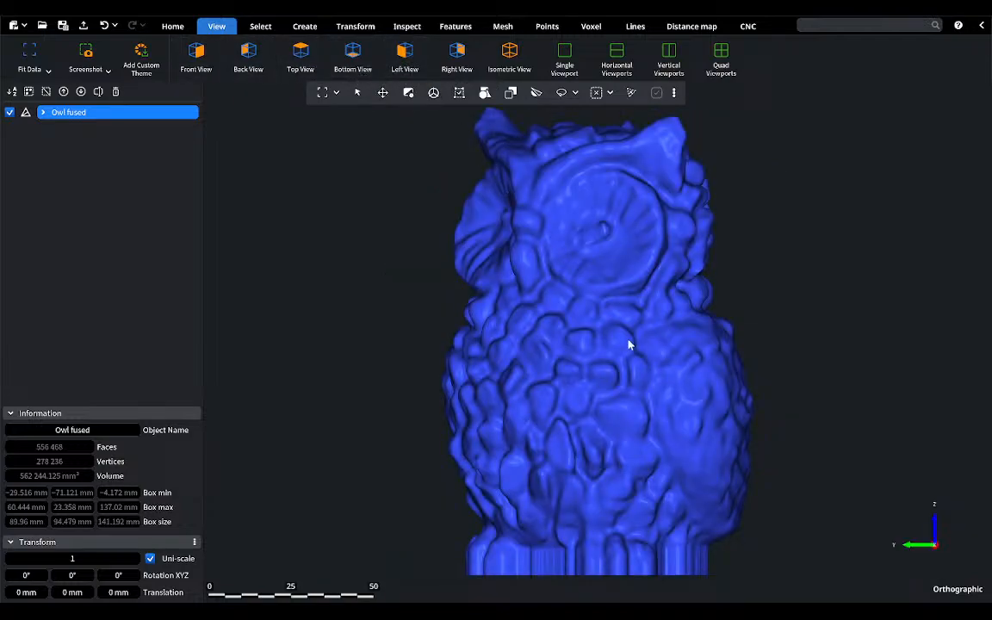
pyautogui.moveTo(628, 344)
pyautogui.mouseDown()
pyautogui.moveTo(686, 343)
pyautogui.moveTo(646, 342)
pyautogui.mouseUp()
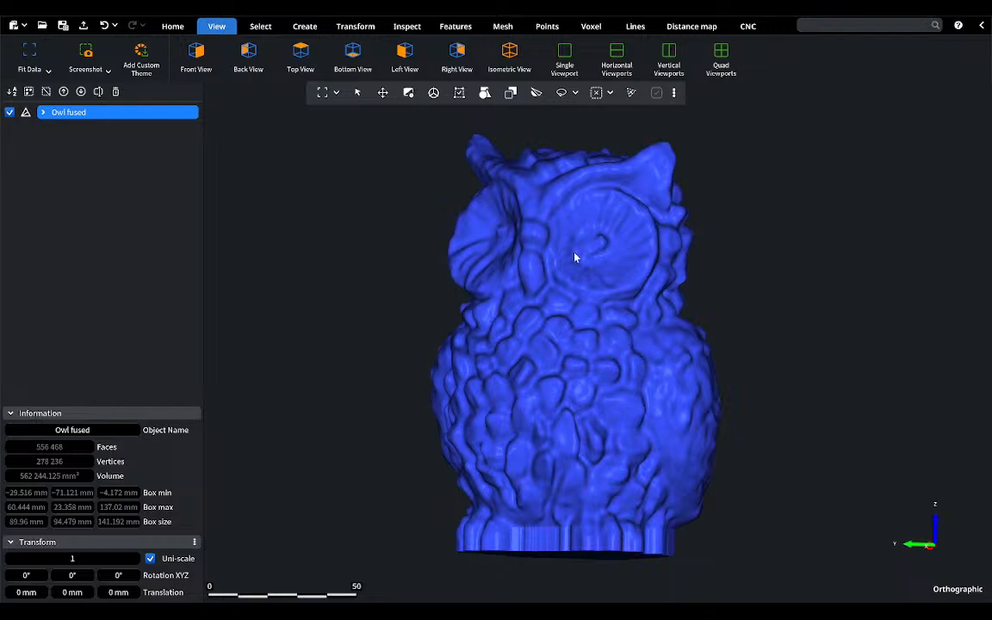
# Step: Inspect the extruded owl with Mesh Healer and repair the selected components, holes, self-intersections and degeneracies
pyautogui.click(503, 26)
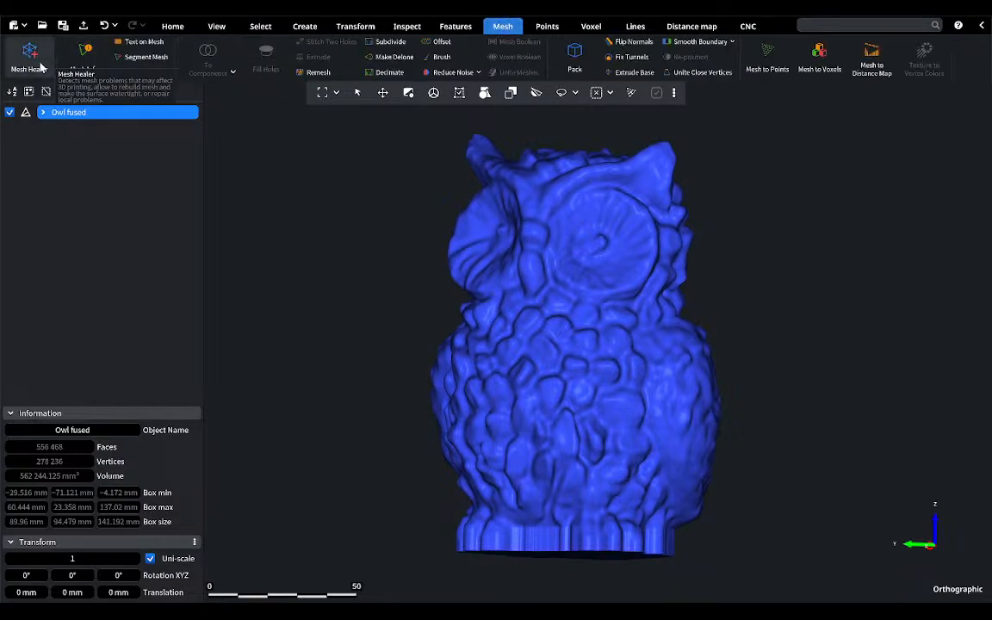
pyautogui.click(30, 56)
pyautogui.click(859, 342)
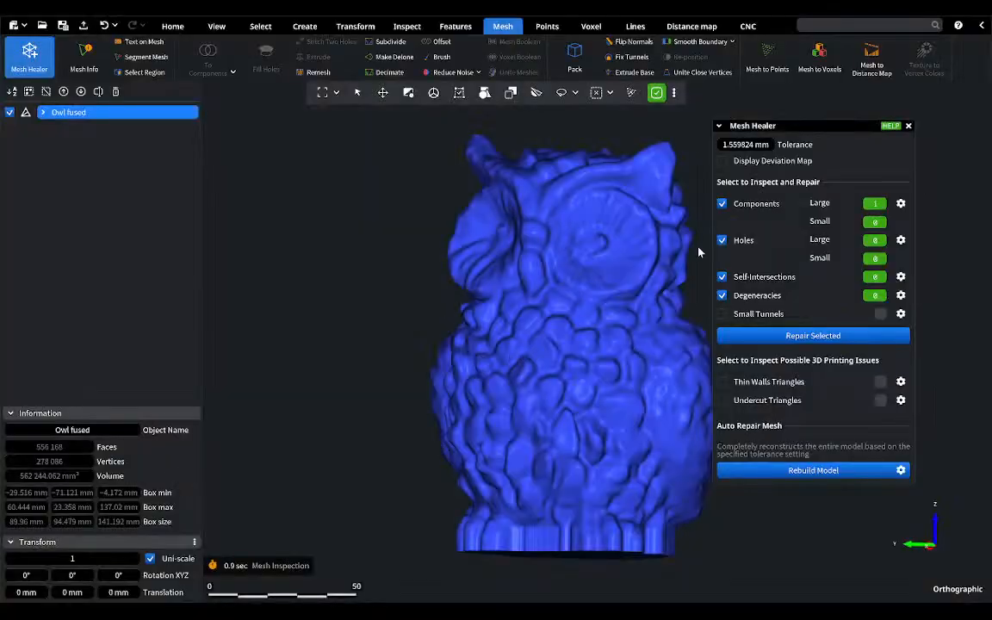
pyautogui.click(908, 127)
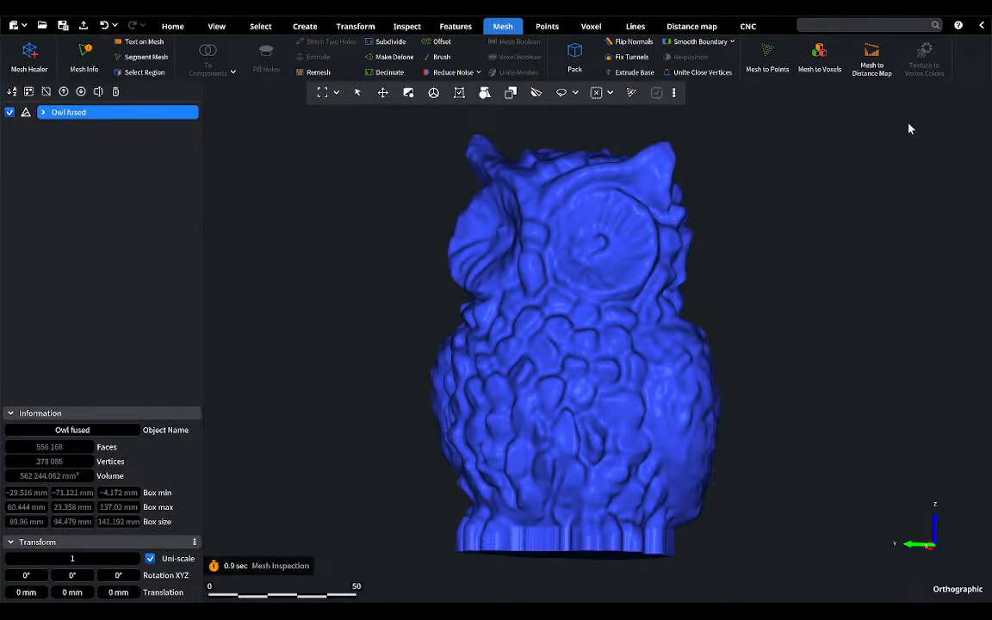